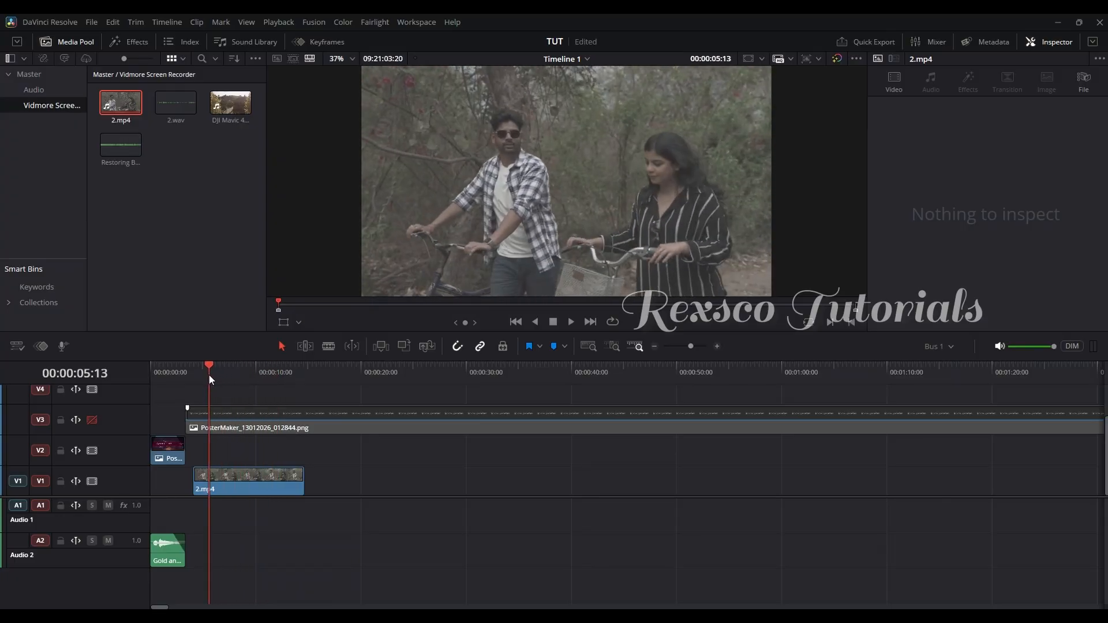
# Switch to the Color page and add a serial node after node 01 for the clip of the couple with bicycles.
pyautogui.hotkey('shift', '6')
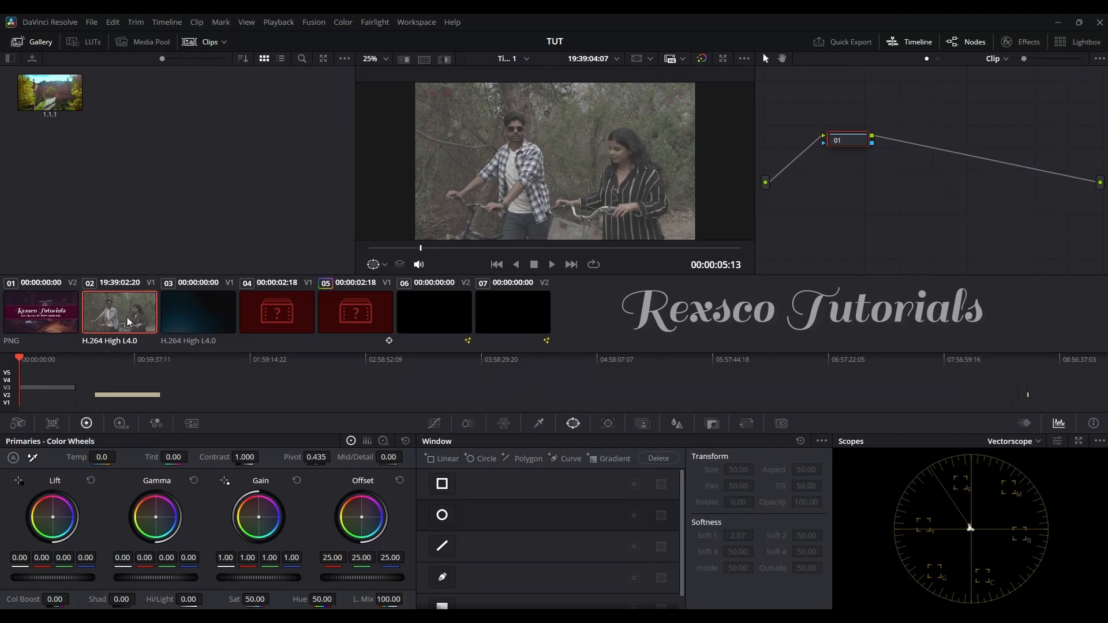
pyautogui.moveTo(841, 143); pyautogui.dragTo(798, 133)
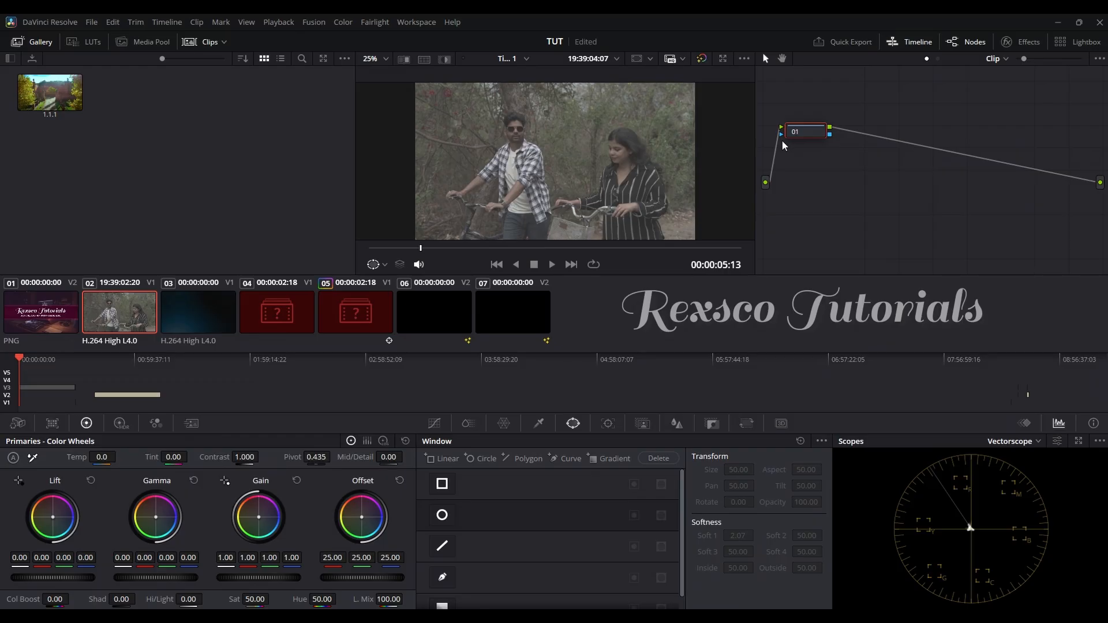
pyautogui.hotkey('alt', 's')
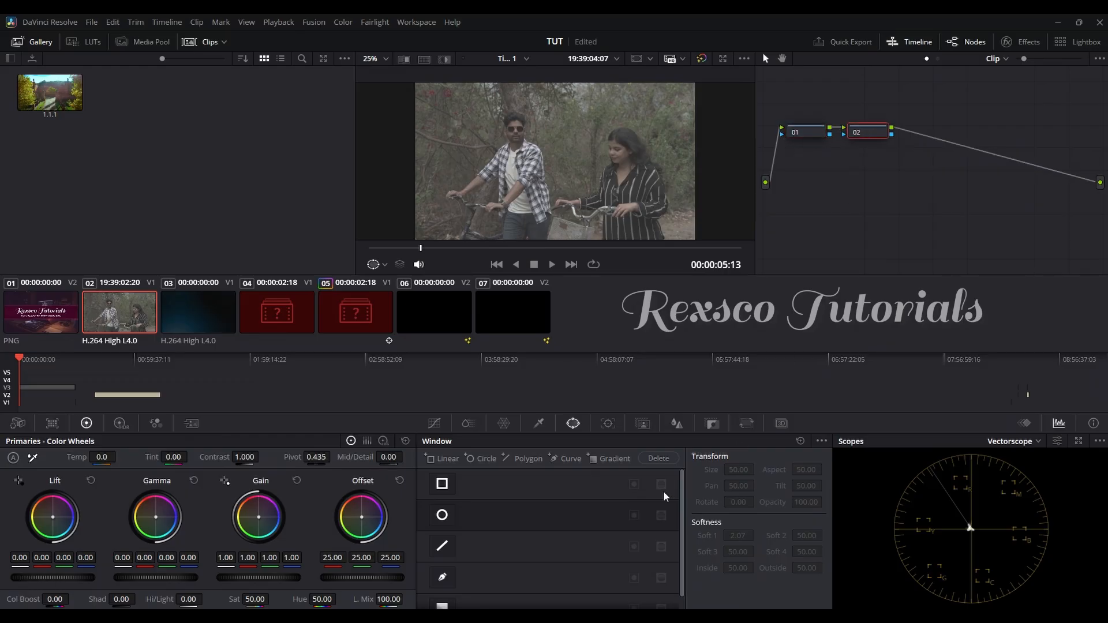
# Change the scope display to Parade and show the custom curves for the new node.
pyautogui.click(1013, 443)
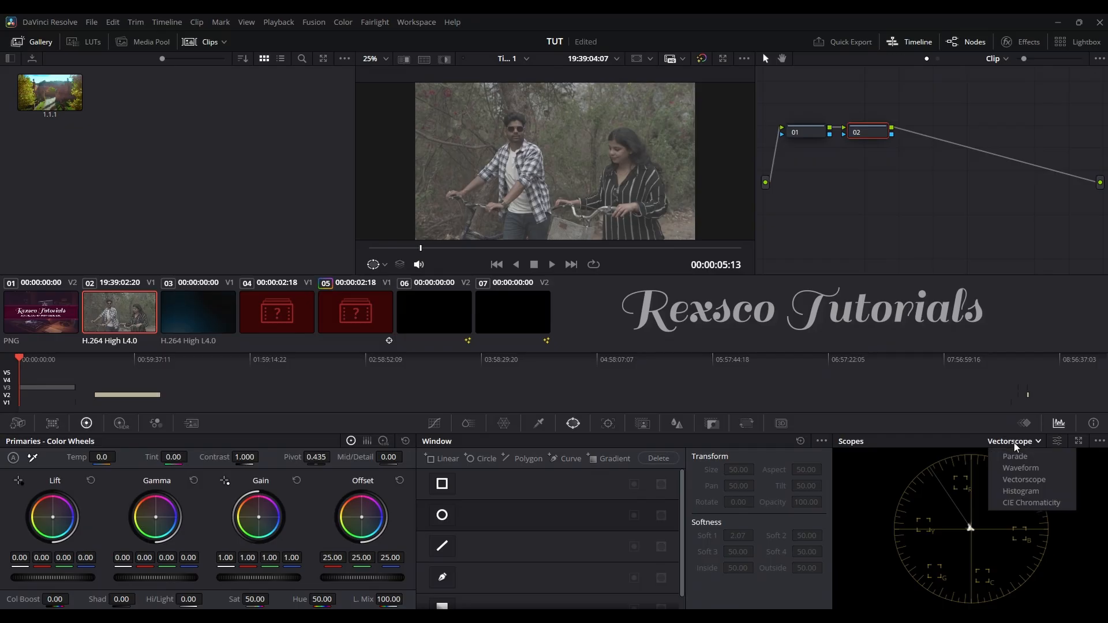
pyautogui.click(1017, 459)
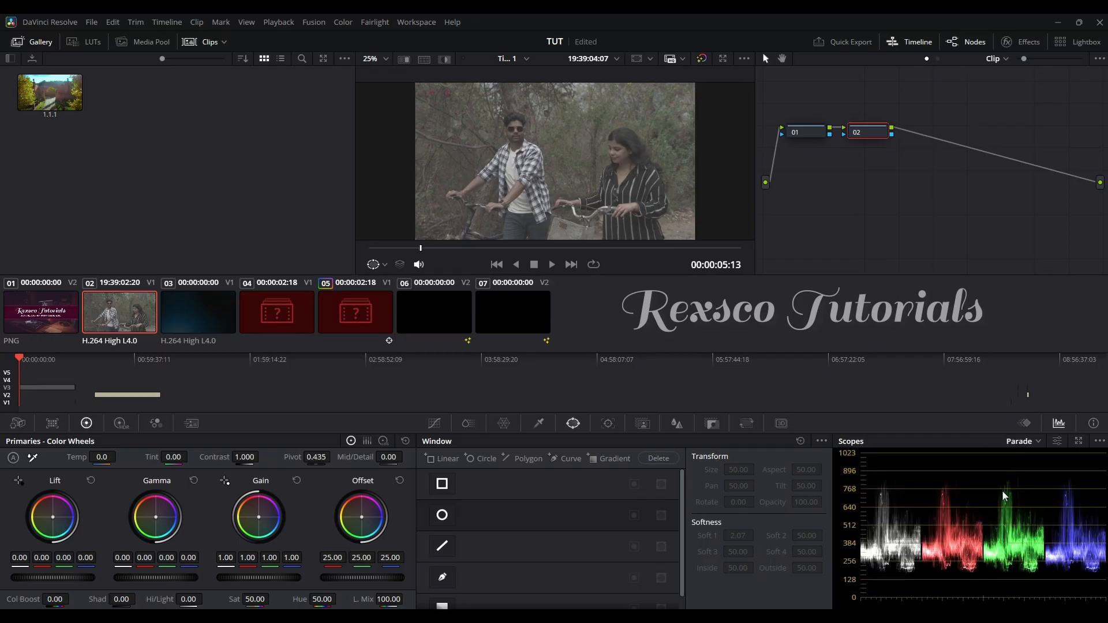
pyautogui.click(429, 425)
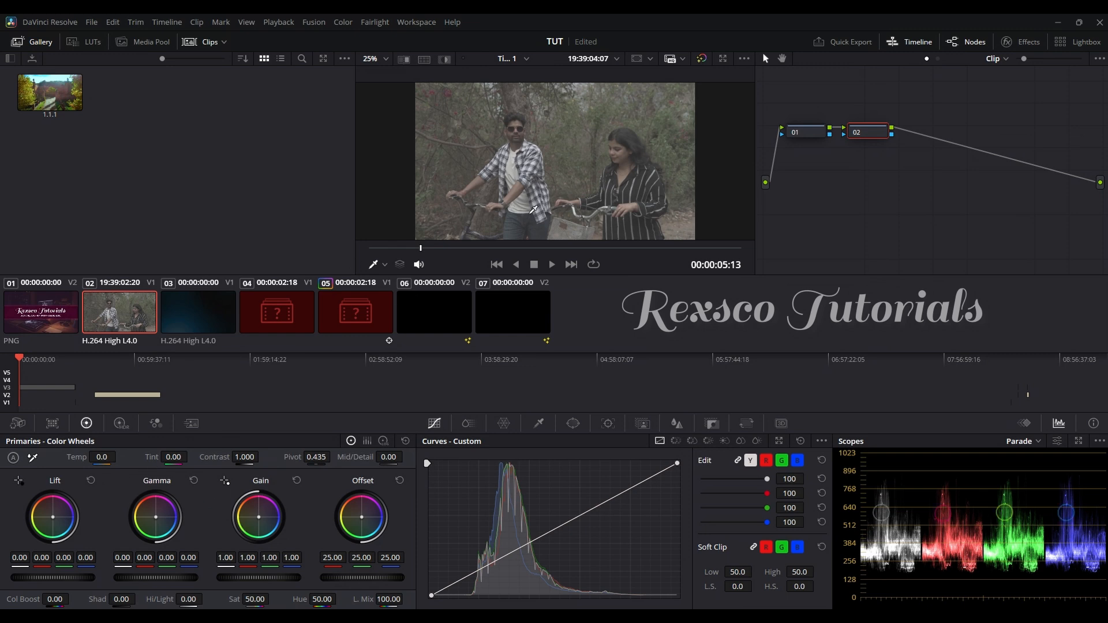
pyautogui.scroll(-1, 492, 138)
pyautogui.scroll(1, 492, 137)
# Place node 02 below node 01 in the node graph and set its contrast to 1.484 and pivot to 0.336.
pyautogui.moveTo(809, 130); pyautogui.dragTo(808, 99)
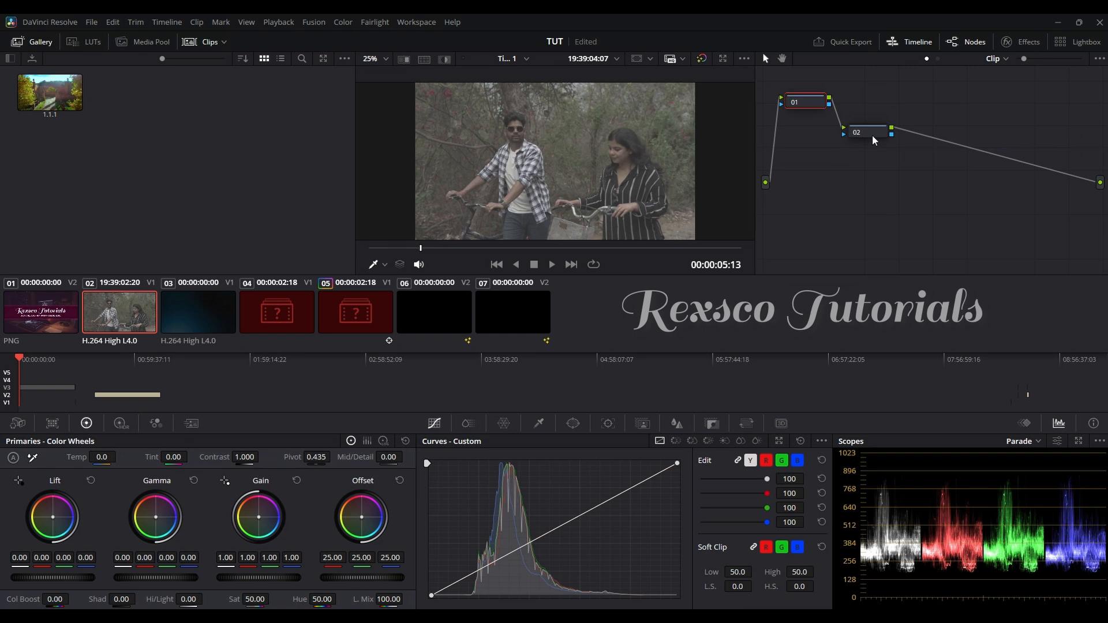
pyautogui.moveTo(871, 134); pyautogui.dragTo(833, 145)
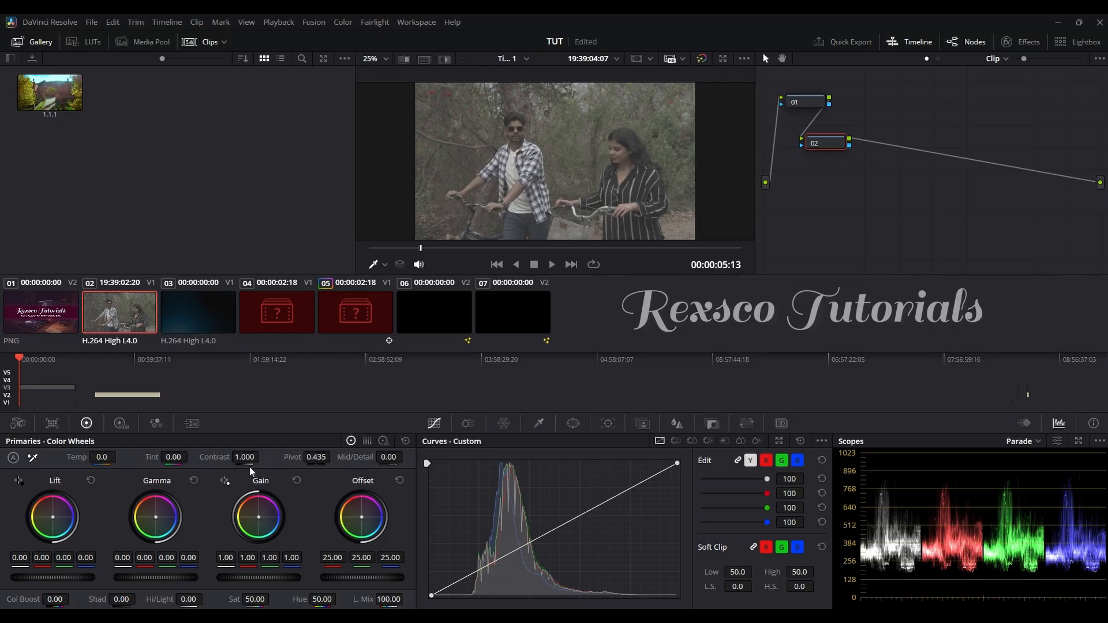
pyautogui.moveTo(240, 456); pyautogui.dragTo(262, 456)
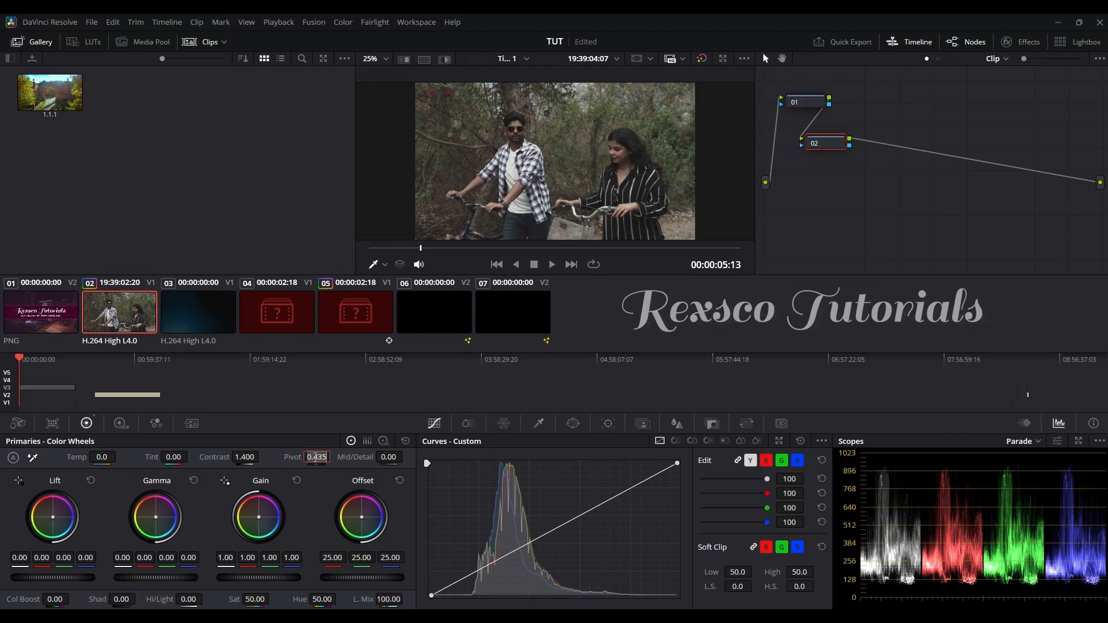
pyautogui.write('0.336')
pyautogui.press('Return')
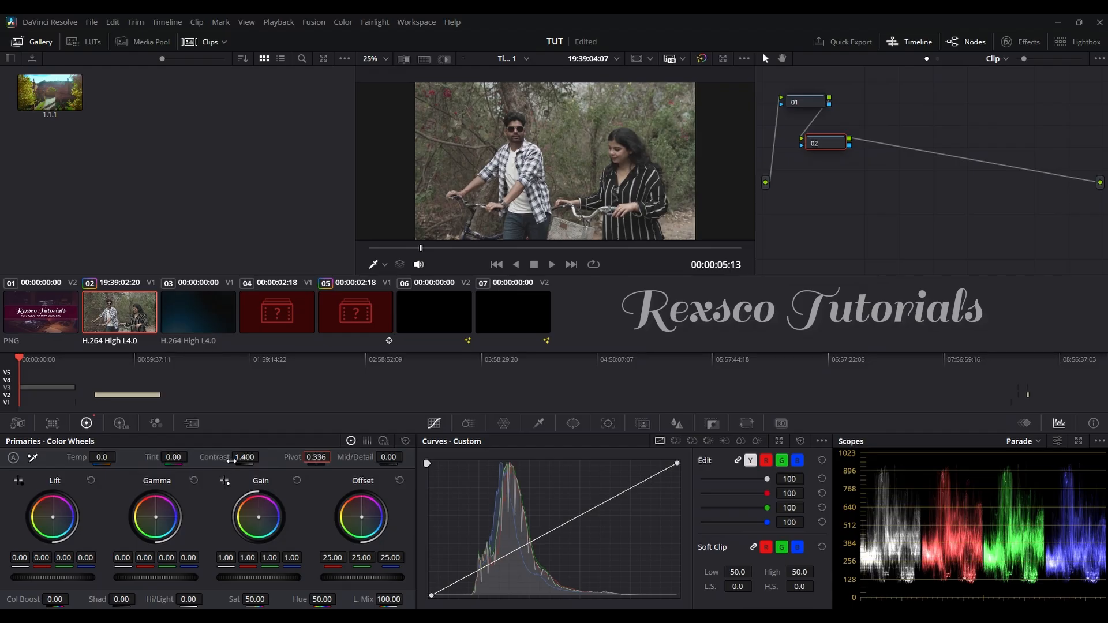
pyautogui.moveTo(222, 457); pyautogui.dragTo(249, 456)
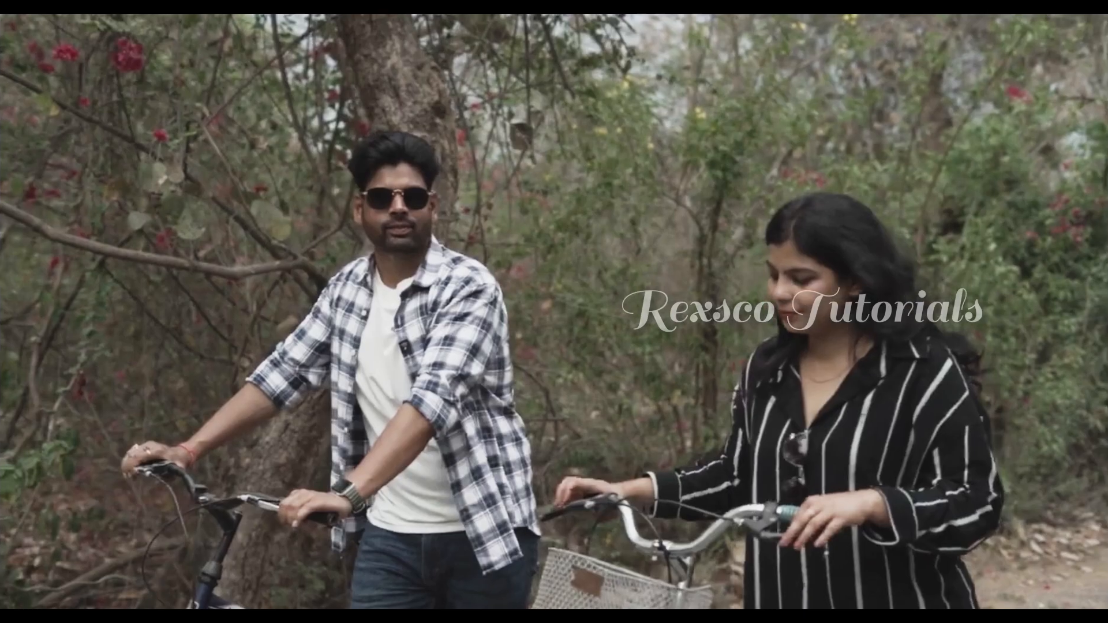
# Compare the clip in full-screen view with the contrast grade bypassed and enabled.
pyautogui.moveTo(618, 184)
pyautogui.press('shift')
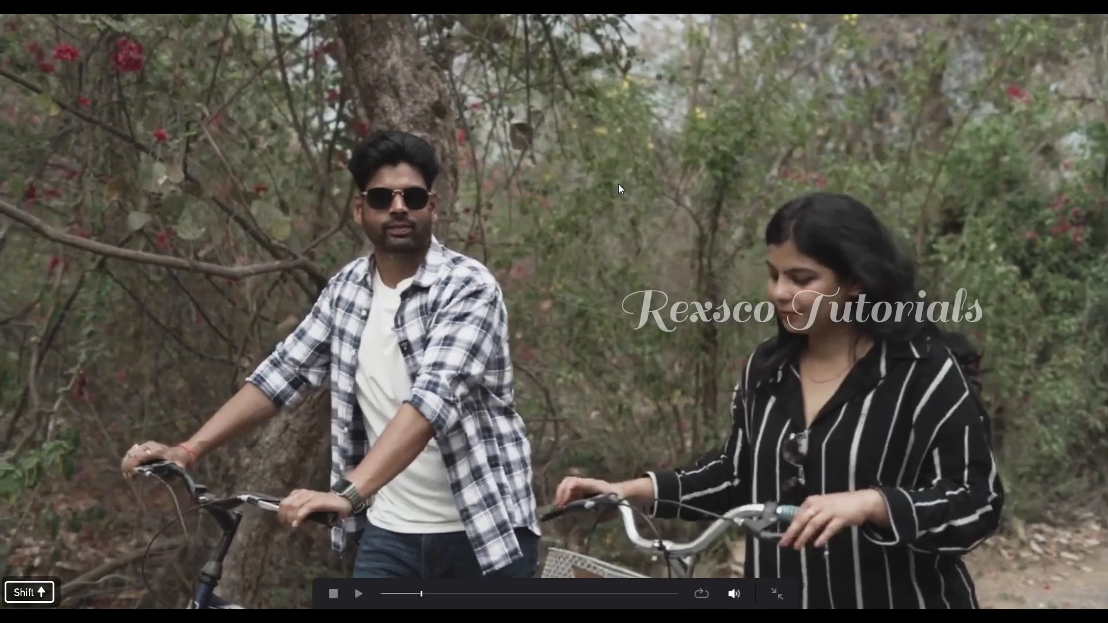
pyautogui.press('d')
pyautogui.press('d')
pyautogui.press('d')
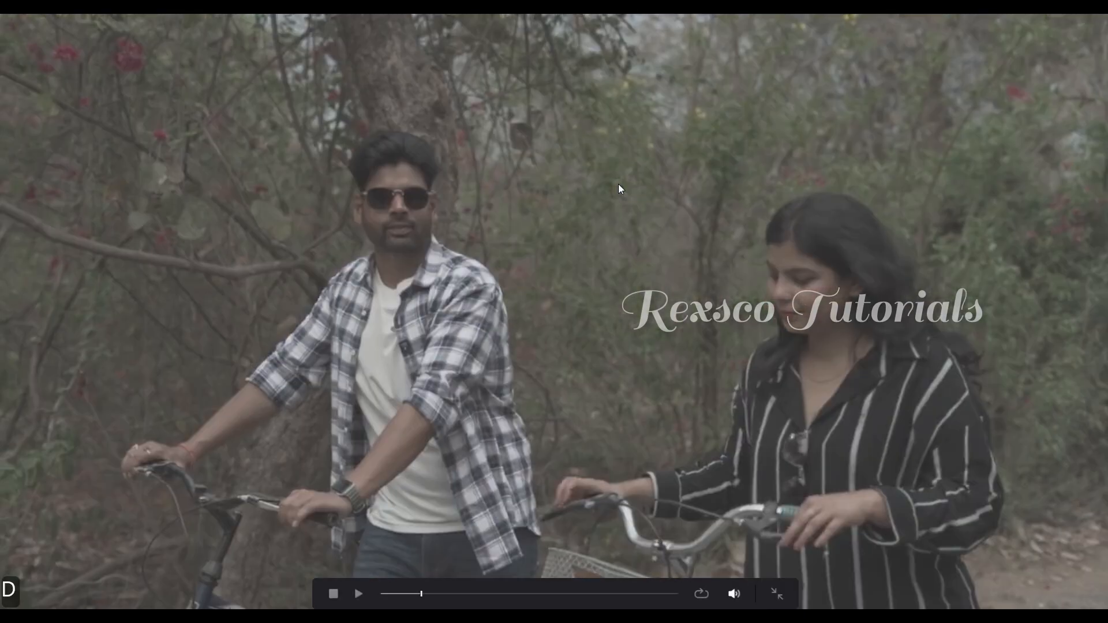
pyautogui.press('d')
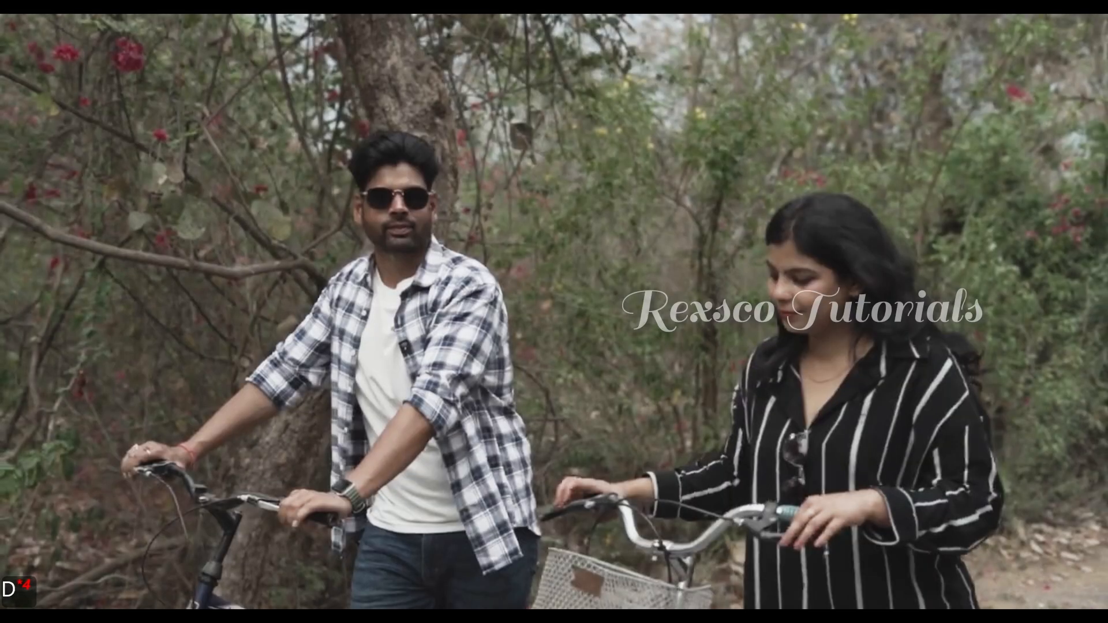
pyautogui.press('p')
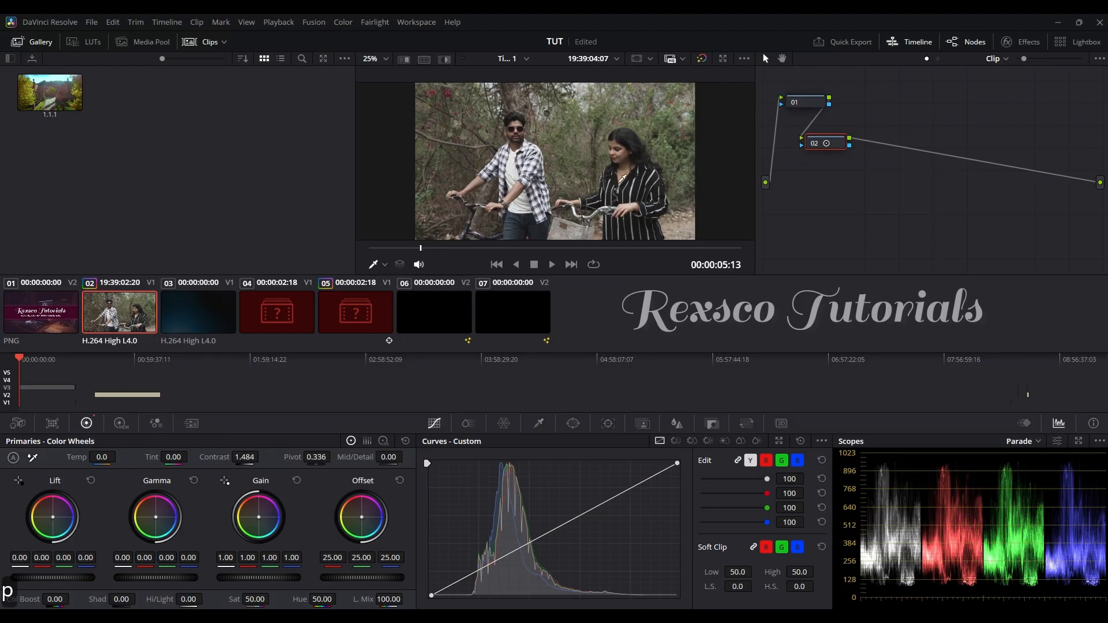
# Set the timeline playback resolution to Full.
pyautogui.click(280, 21)
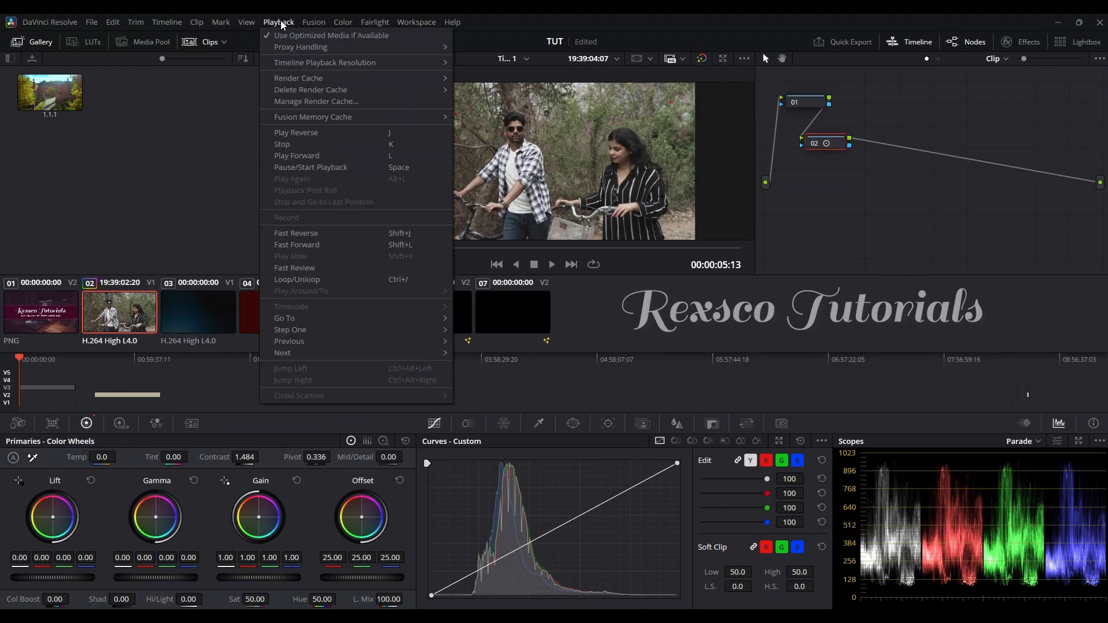
pyautogui.moveTo(416, 64)
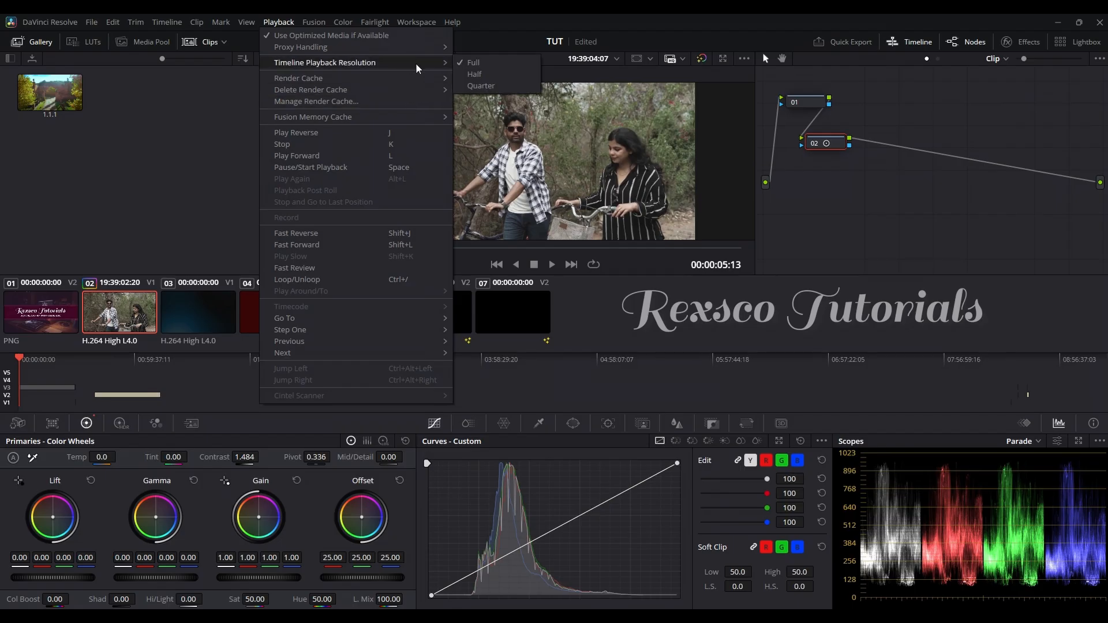
pyautogui.click(485, 62)
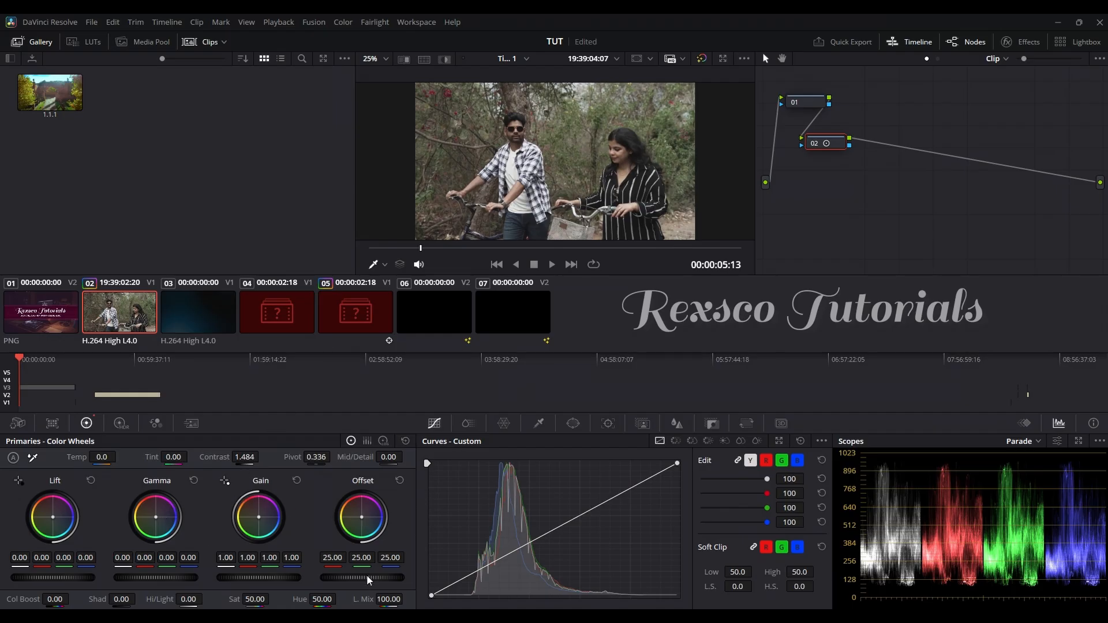
# Lower node 02's offset to 22.65 and add a serial node after it with the temperature set to 330.
pyautogui.moveTo(368, 578); pyautogui.dragTo(346, 578)
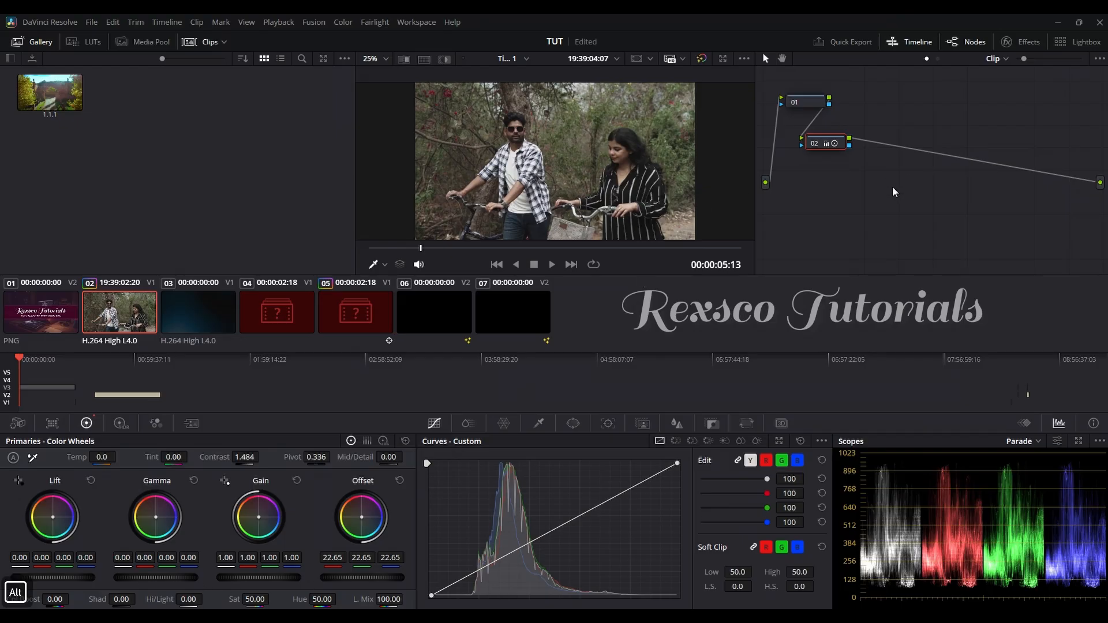
pyautogui.hotkey('alt', 's')
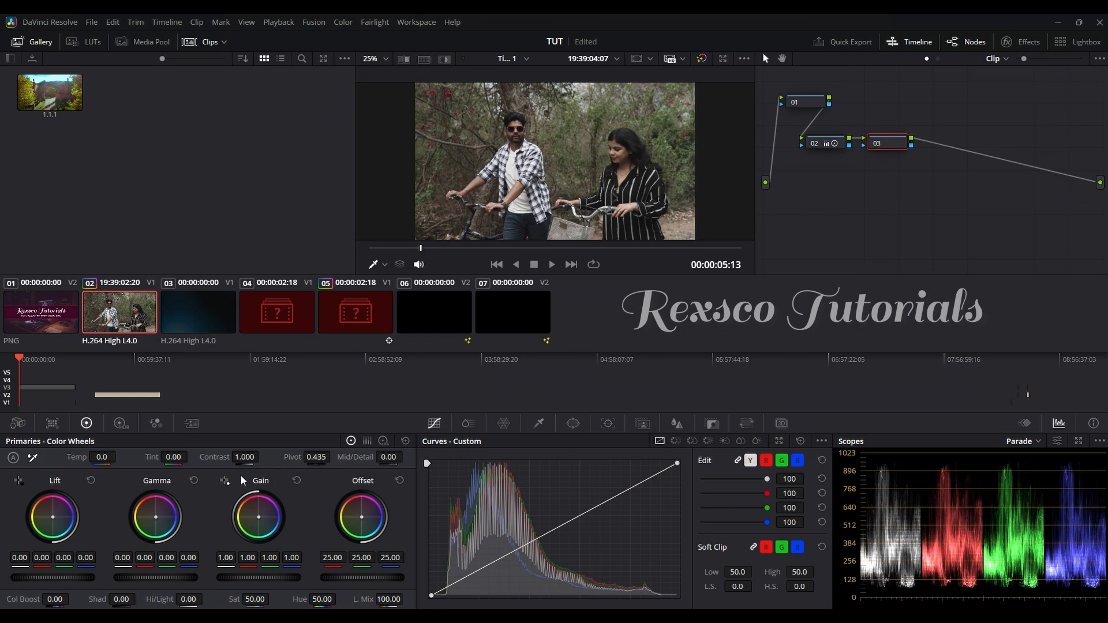
pyautogui.moveTo(101, 457); pyautogui.dragTo(119, 457)
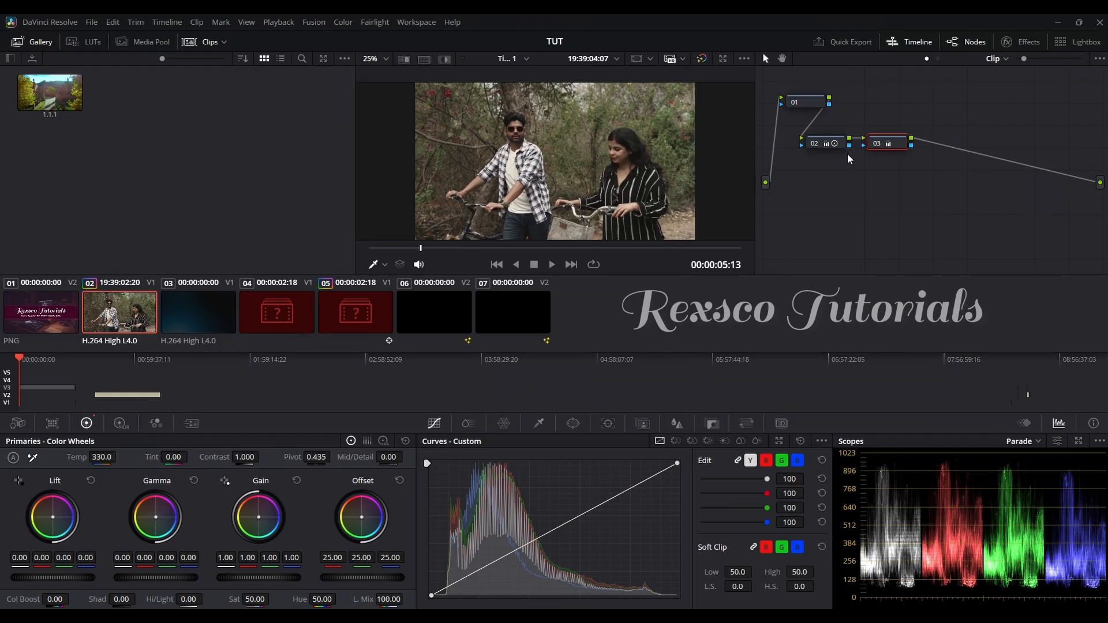
# Set node 02's gamma to 0.08 and lift to -0.06, toggling the node off and on to compare the result.
pyautogui.click(820, 140)
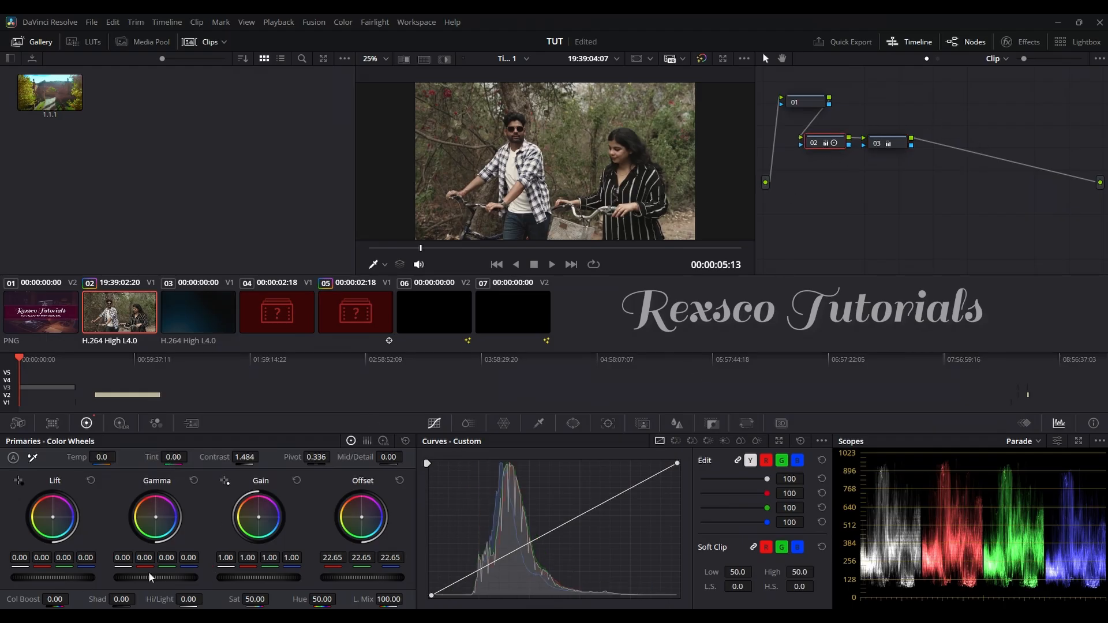
pyautogui.moveTo(154, 577); pyautogui.dragTo(179, 577)
pyautogui.moveTo(53, 577); pyautogui.dragTo(33, 577)
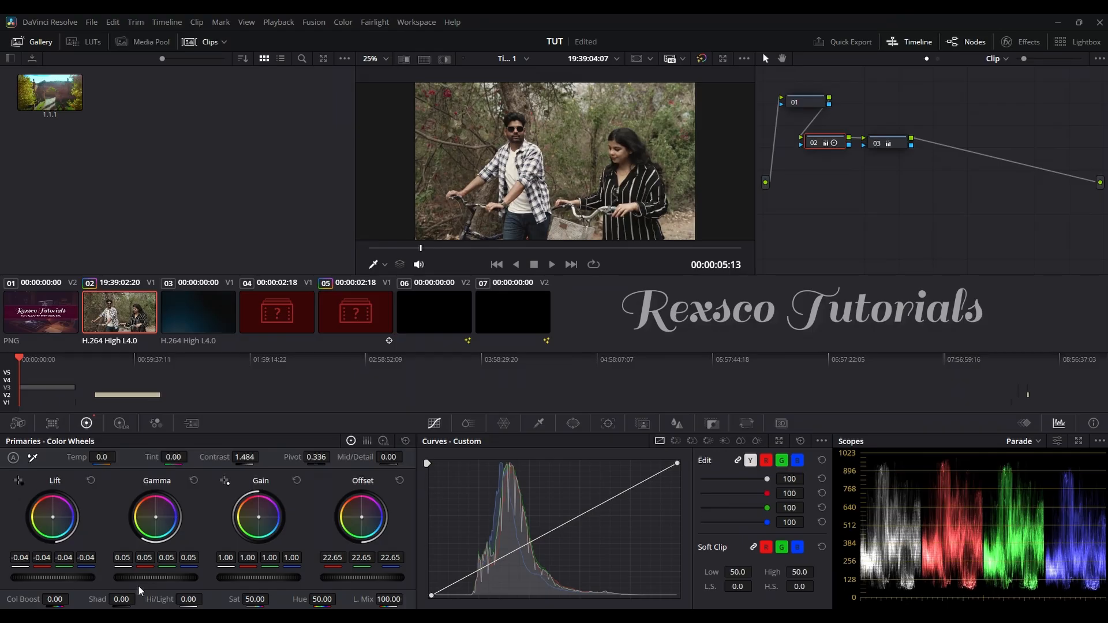
pyautogui.click(811, 141)
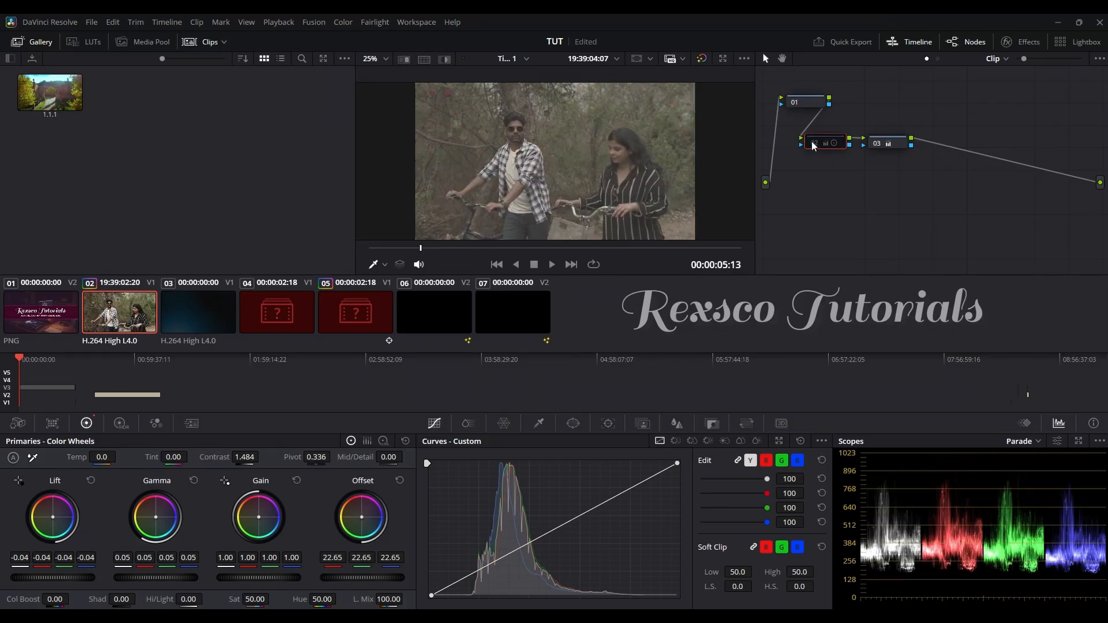
pyautogui.click(811, 141)
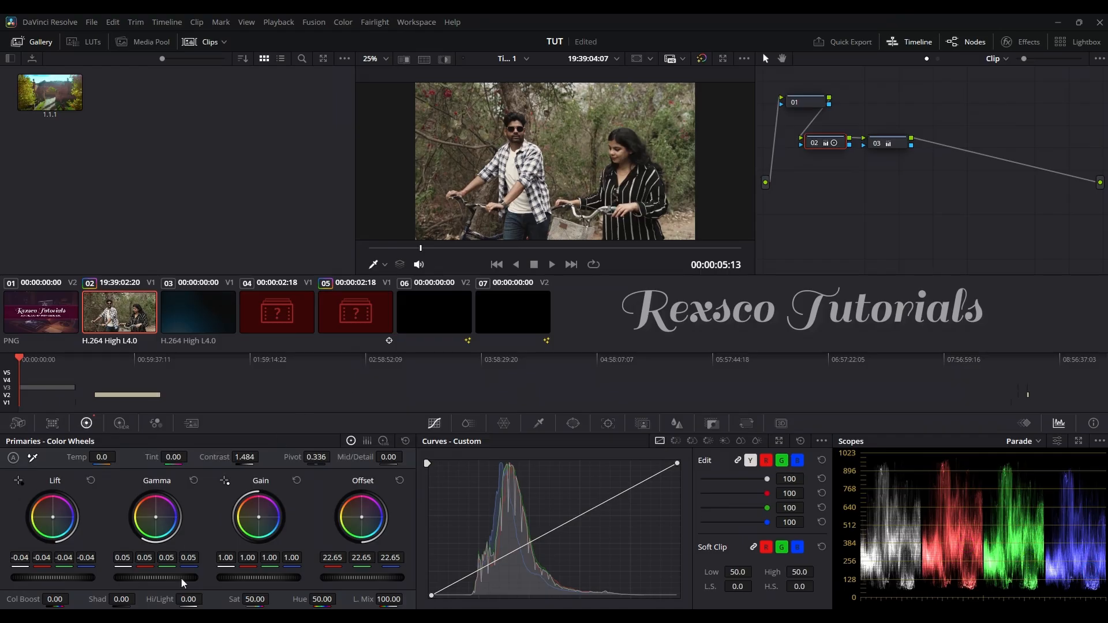
pyautogui.moveTo(157, 575); pyautogui.dragTo(174, 576)
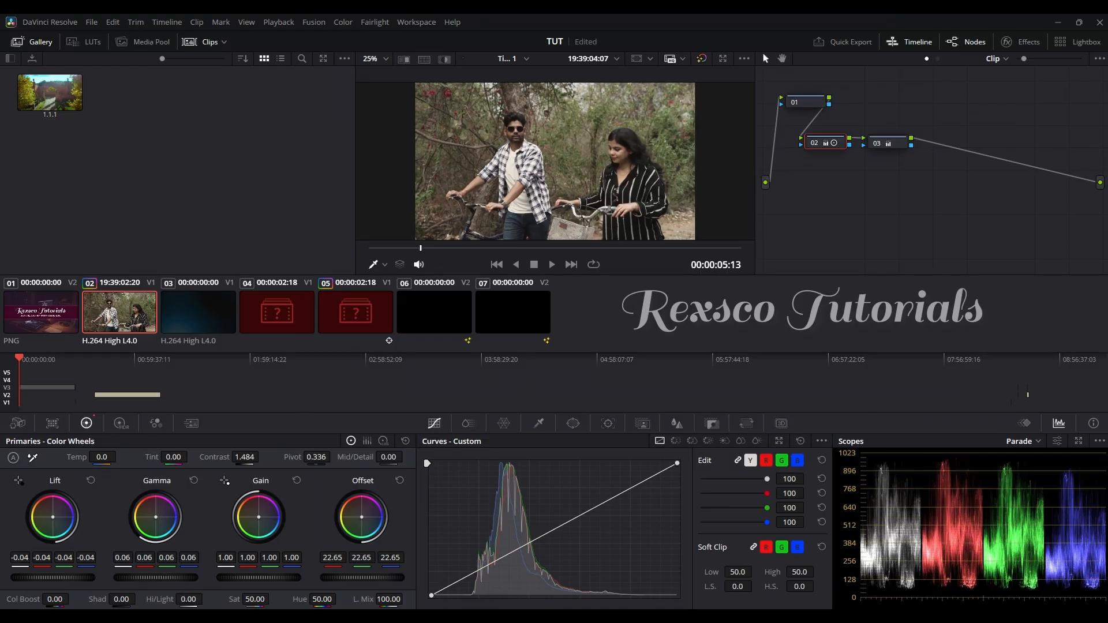
pyautogui.moveTo(60, 577); pyautogui.dragTo(50, 576)
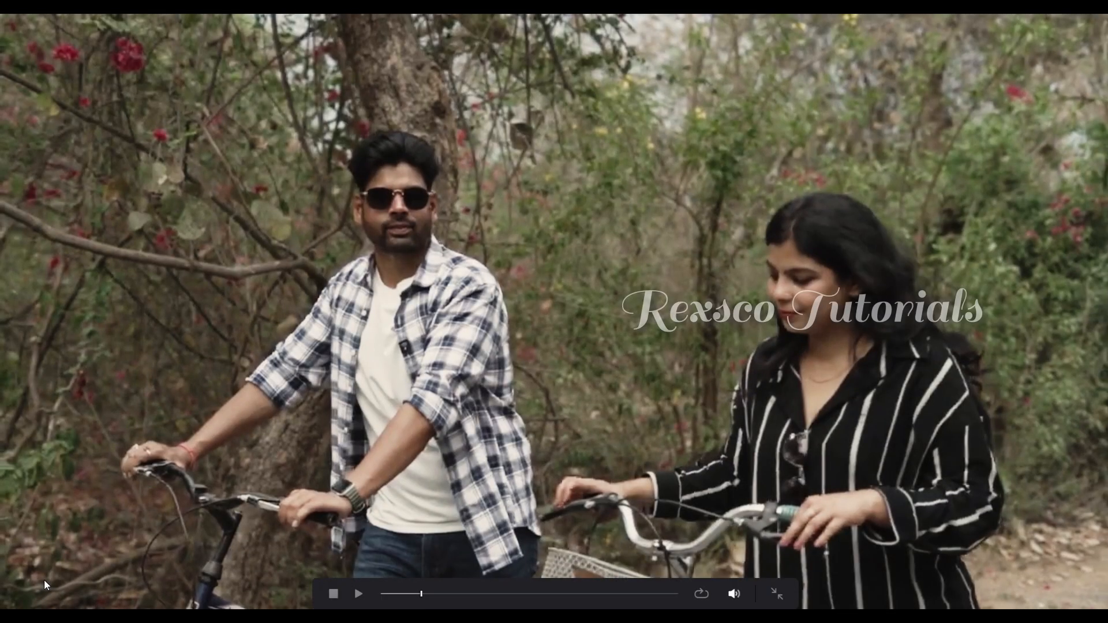
# Check the gamma, lift and temperature adjustments against the ungraded clip in full-screen view.
pyautogui.hotkey('shift', 'd')
pyautogui.press('d')
pyautogui.press('d')
pyautogui.press('d')
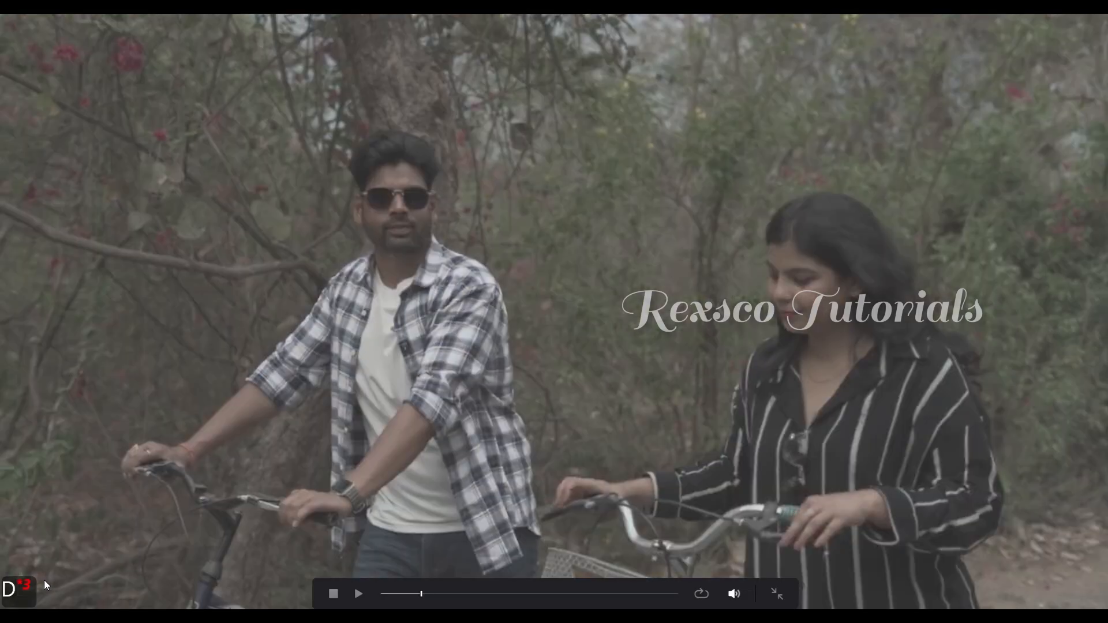
pyautogui.press('p')
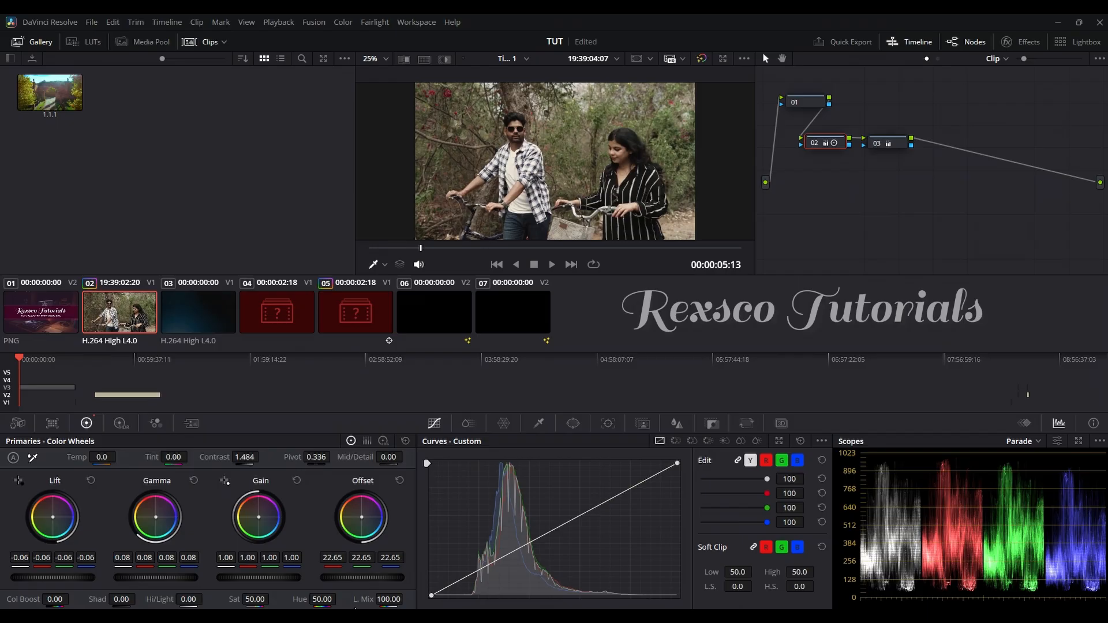
# Raise node 03's temperature to 360 and add a serial node after it.
pyautogui.moveTo(893, 142); pyautogui.dragTo(891, 140)
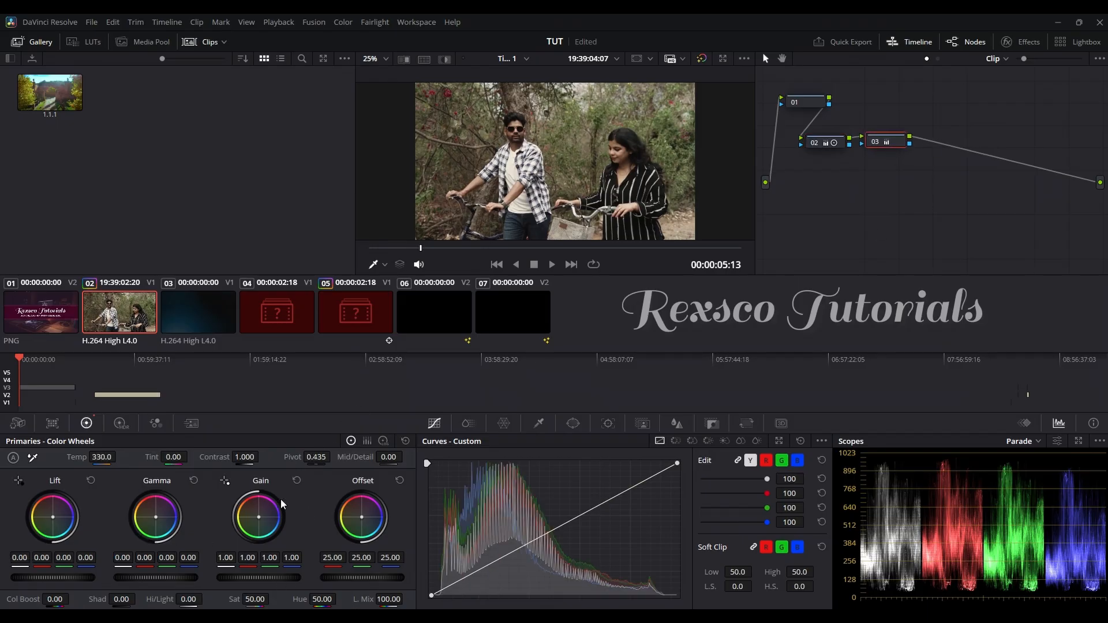
pyautogui.moveTo(102, 457); pyautogui.dragTo(120, 457)
pyautogui.moveTo(885, 144); pyautogui.dragTo(889, 144)
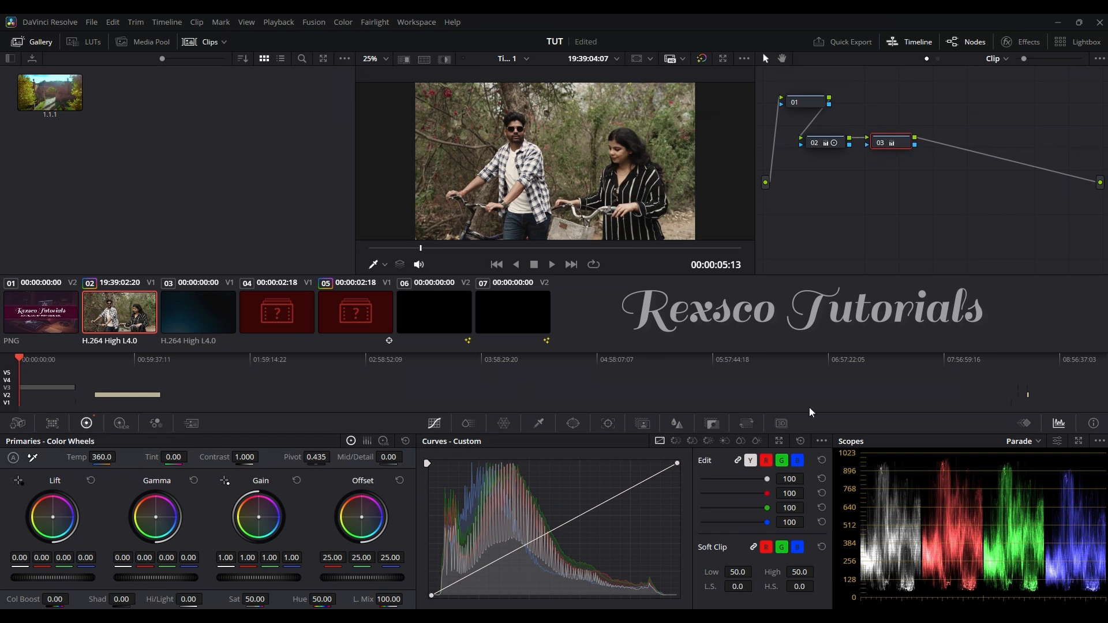
pyautogui.hotkey('alt', 's')
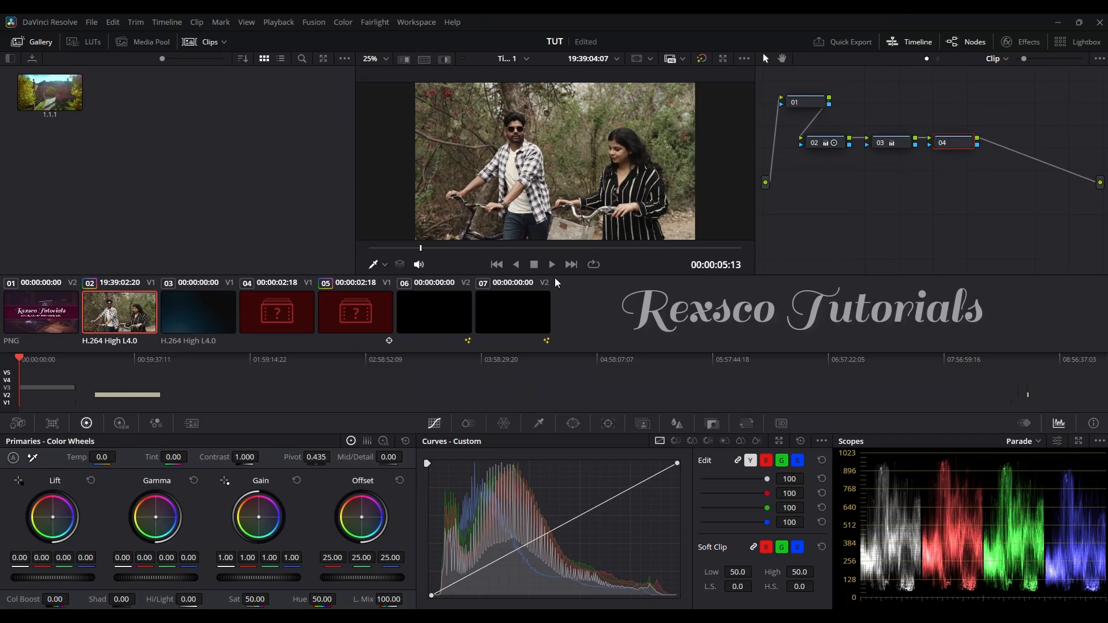
# Switch the scopes to Vectorscope and shift node 04's gamma color balance slightly, setting the blue value to 0.01.
pyautogui.press('p')
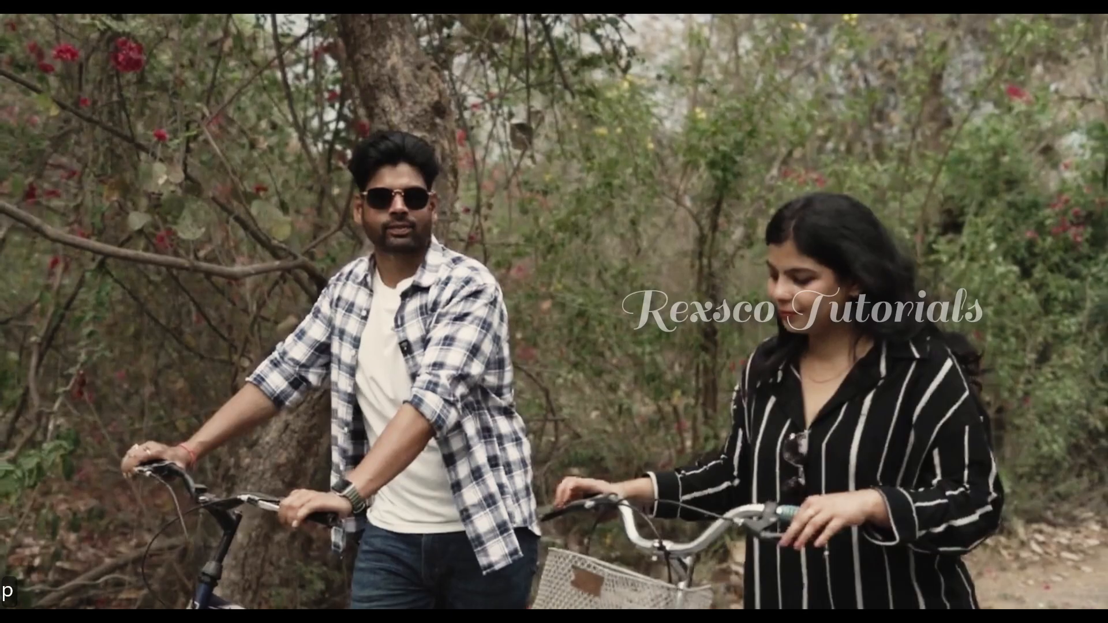
pyautogui.press('p')
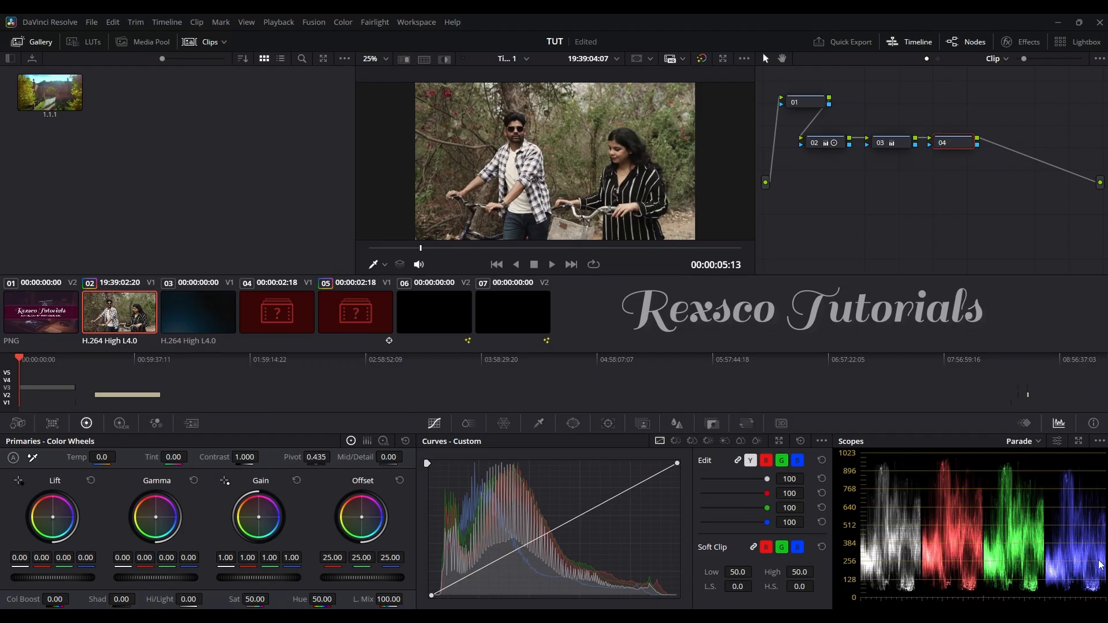
pyautogui.click(1037, 442)
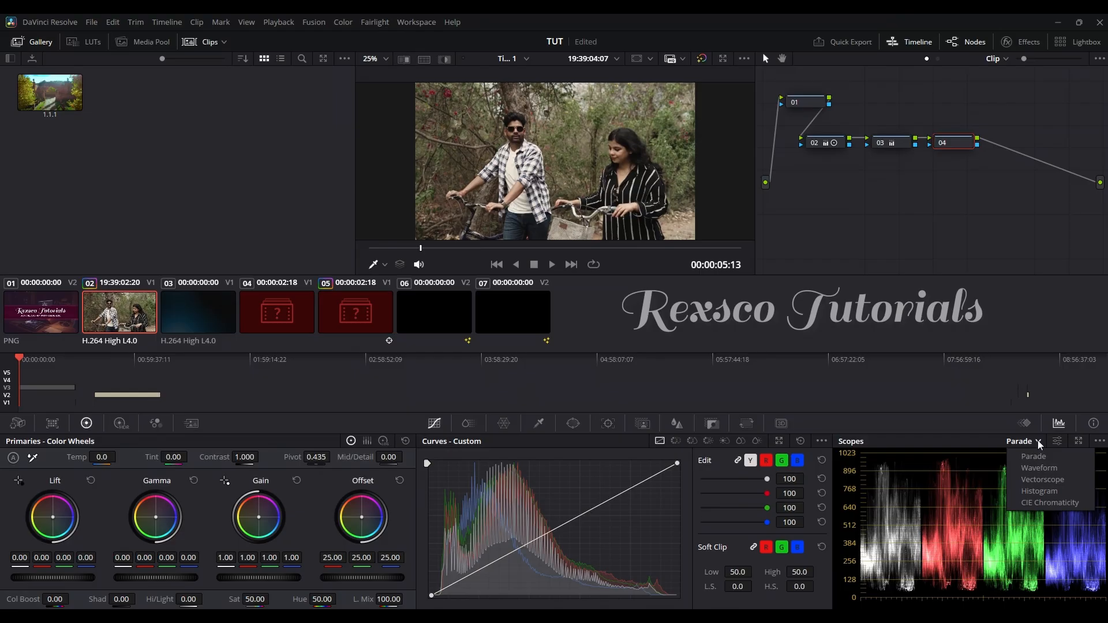
pyautogui.click(1040, 479)
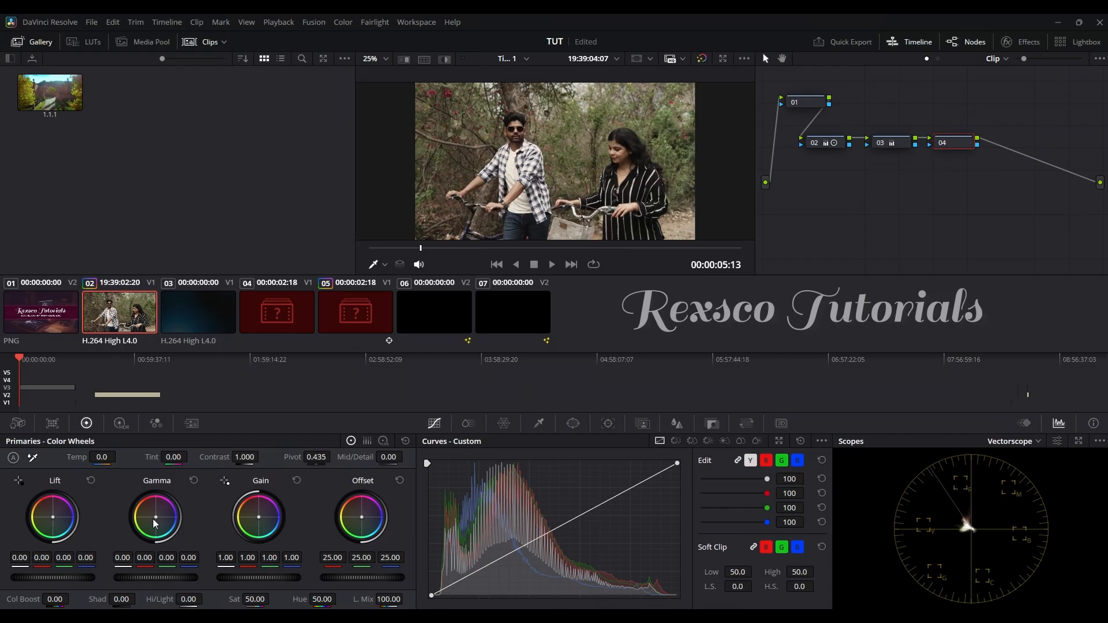
pyautogui.moveTo(155, 518); pyautogui.dragTo(157, 524)
pyautogui.press('p')
pyautogui.press('p')
pyautogui.moveTo(156, 514); pyautogui.dragTo(156, 516)
# Compare the clip in full-screen view with the grade toggled off and on to judge node 04's gamma balance.
pyautogui.press('p')
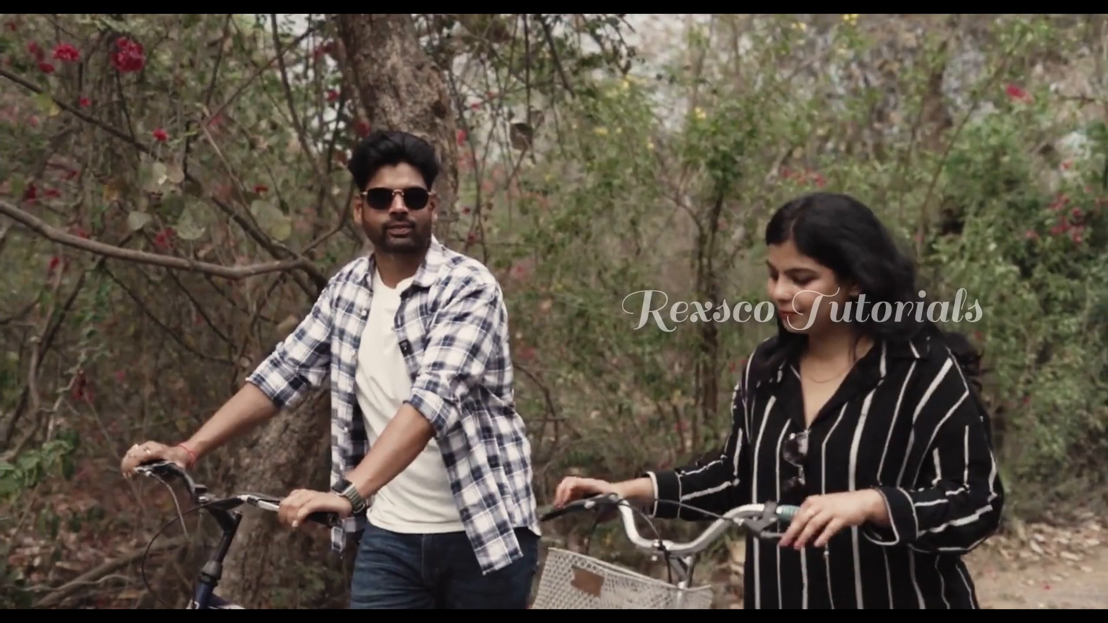
pyautogui.hotkey('alt', 'd')
pyautogui.hotkey('alt', 'd')
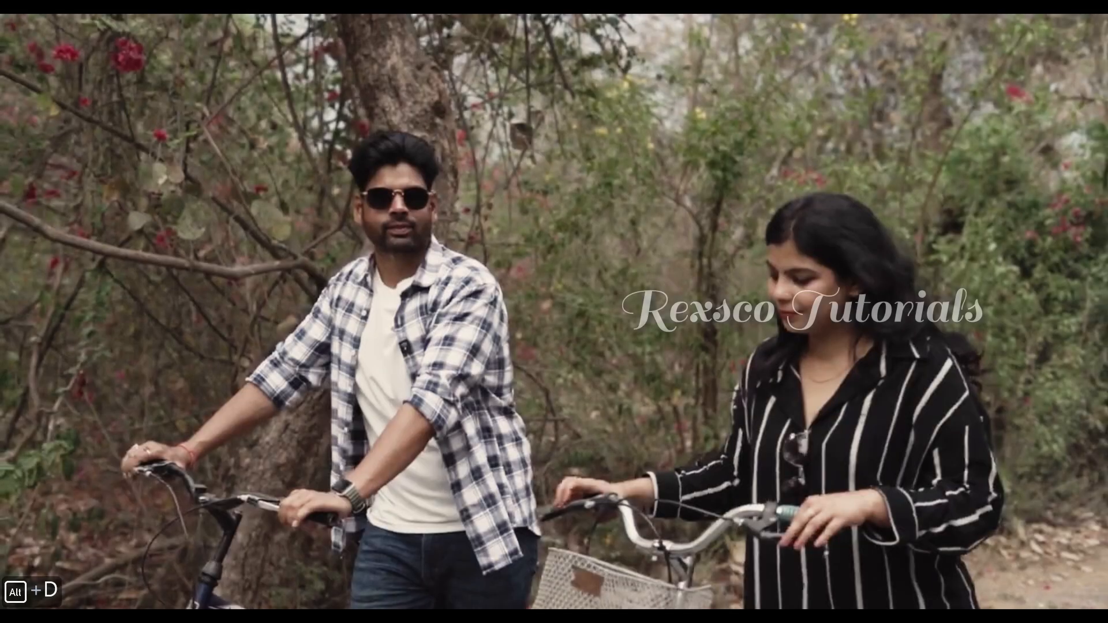
pyautogui.hotkey('alt', 'd')
pyautogui.hotkey('alt', 'd')
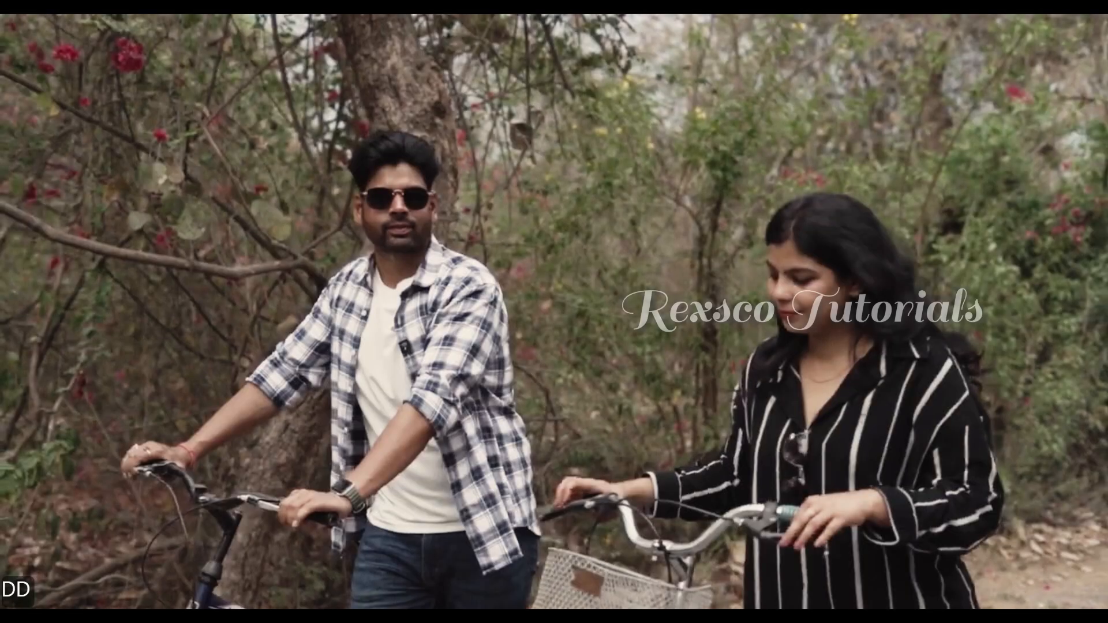
pyautogui.hotkey('ctrl', 'd')
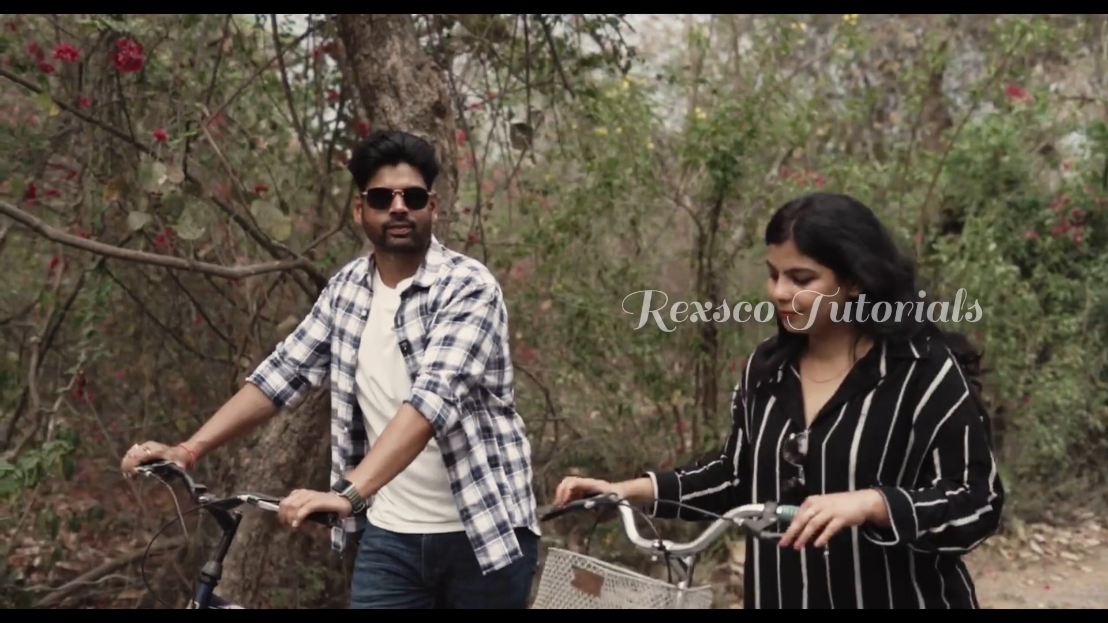
pyautogui.press('p')
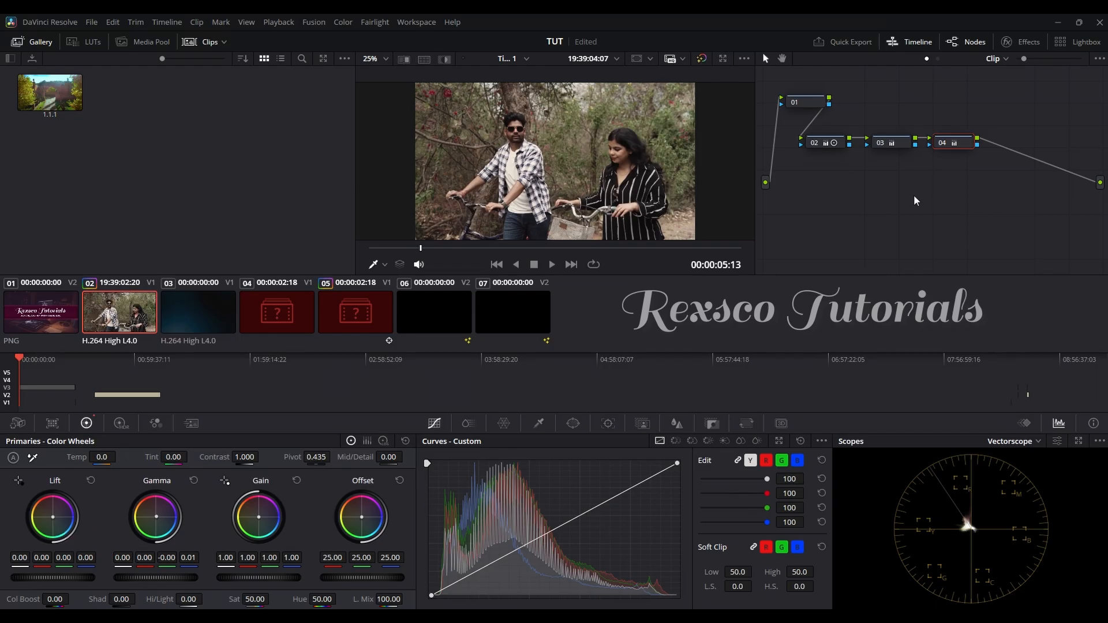
pyautogui.press('p')
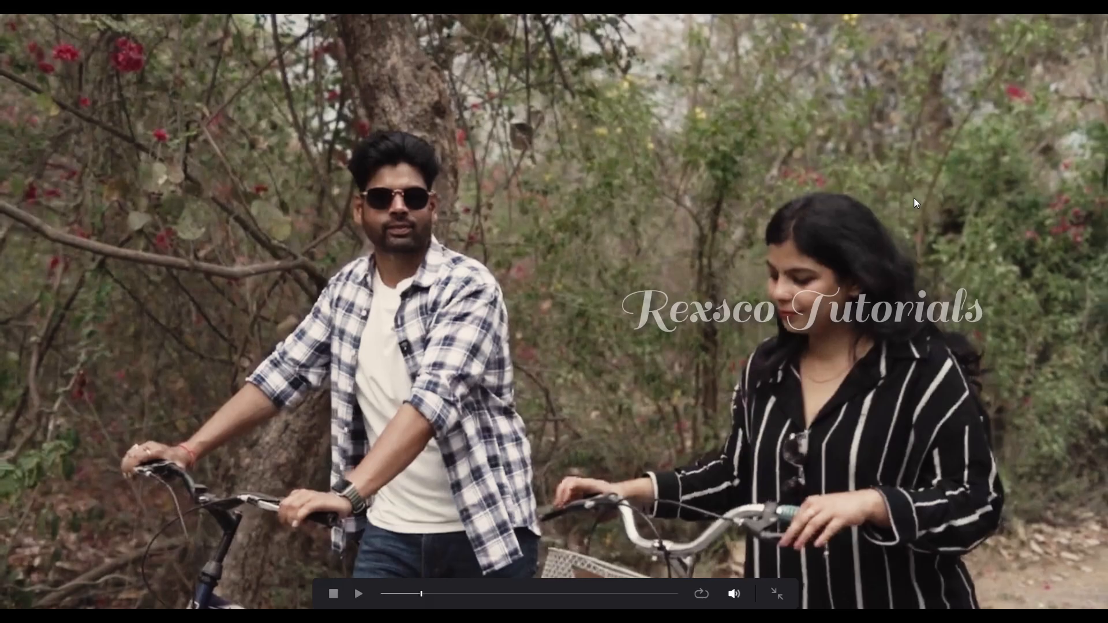
pyautogui.press('p')
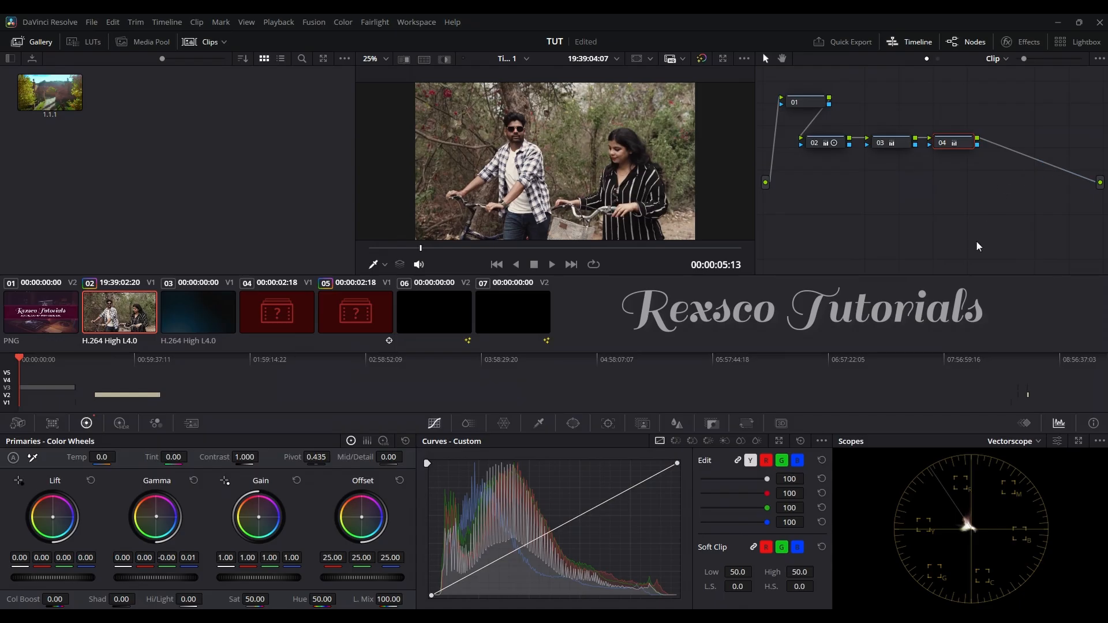
# Add a serial node after node 04, place it below node 02, and return the scopes to Parade.
pyautogui.hotkey('alt', 's')
pyautogui.moveTo(1015, 144); pyautogui.dragTo(823, 201)
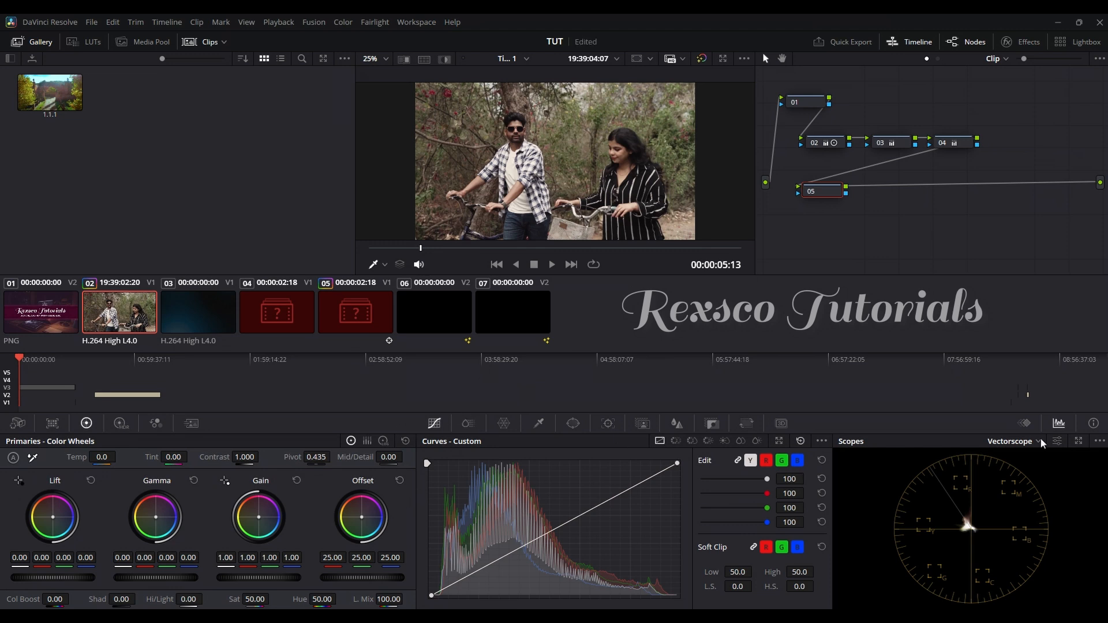
pyautogui.click(1016, 441)
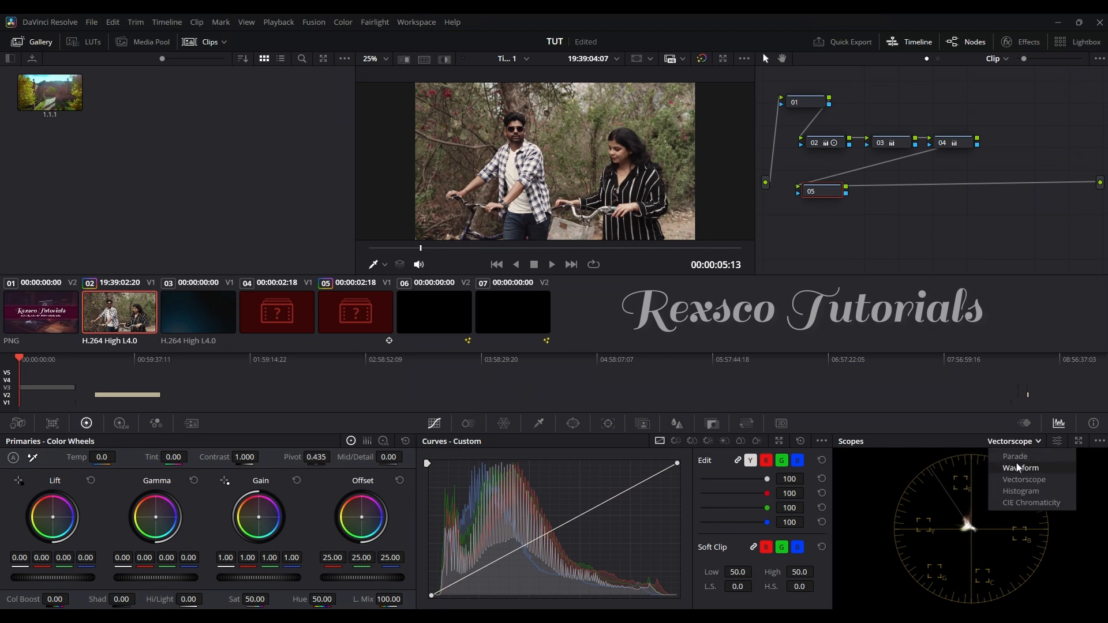
pyautogui.click(1013, 456)
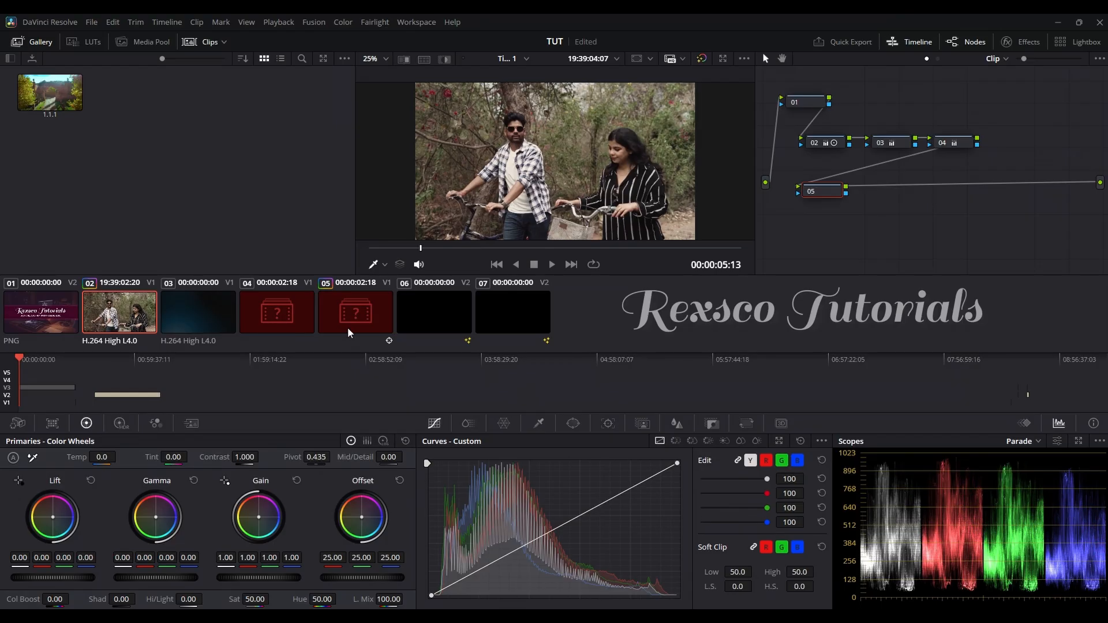
# Set node 05's Global saturation to 1.09 in the High Dynamic Range wheels and add a serial node after it.
pyautogui.click(121, 424)
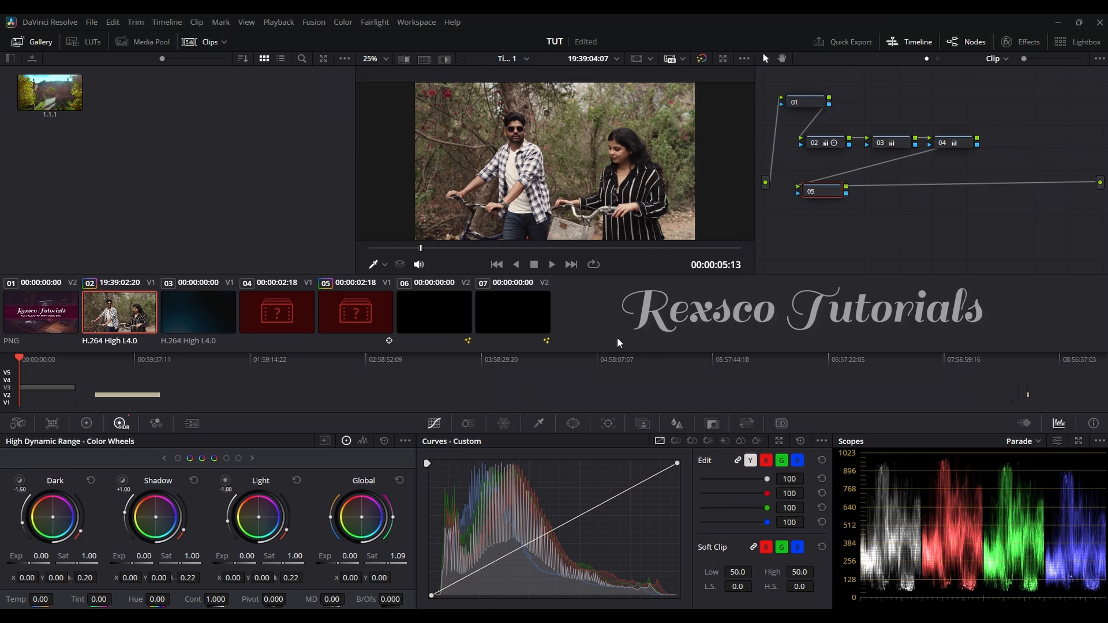
pyautogui.moveTo(817, 192); pyautogui.dragTo(815, 189)
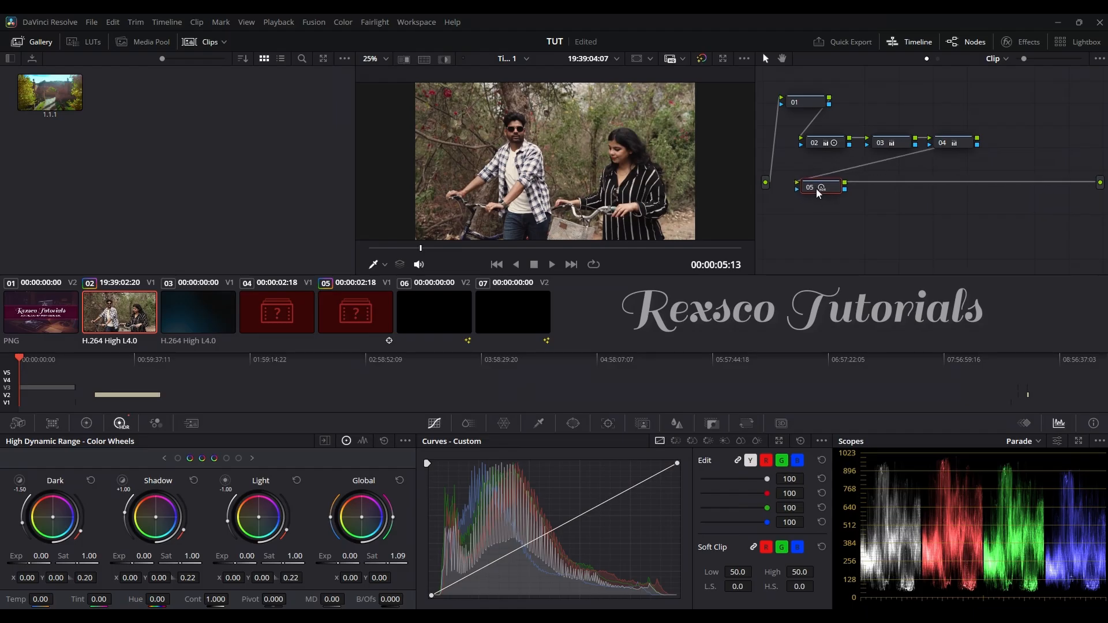
pyautogui.hotkey('alt', 's')
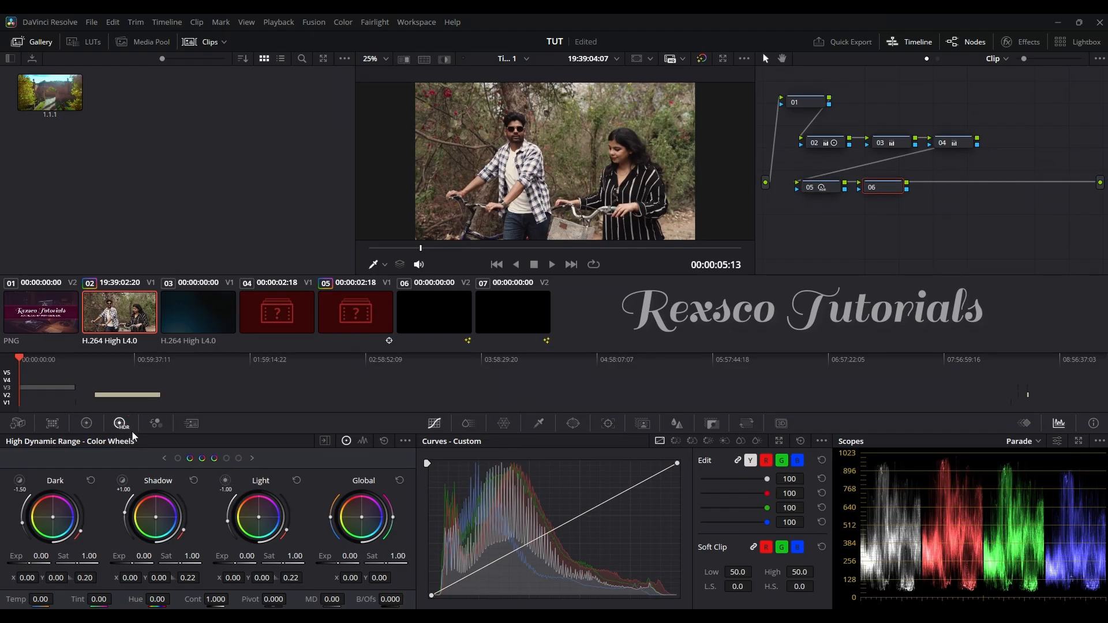
# Warp the background foliage toward green in node 06 with Chroma Warp strokes sampled from the image, and add strokes on the skin tones.
pyautogui.click(87, 424)
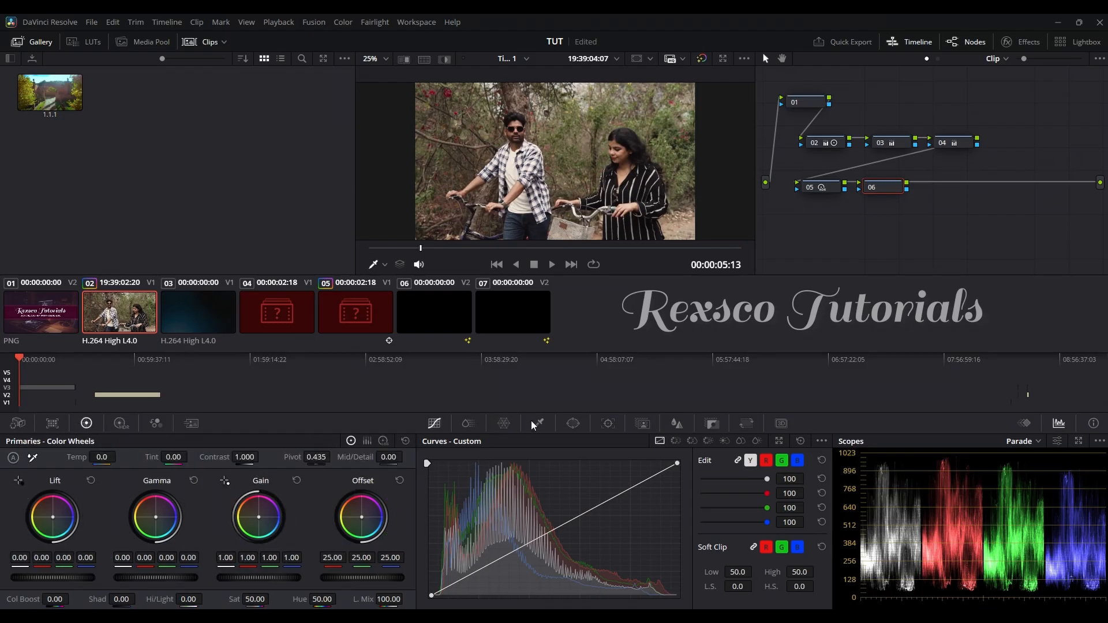
pyautogui.click(504, 423)
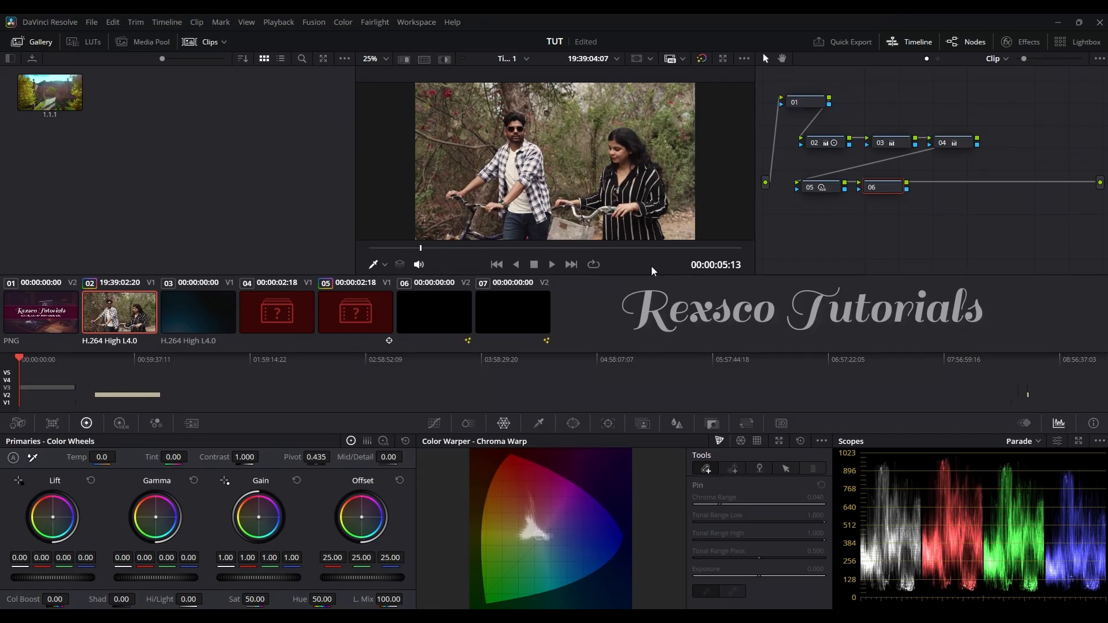
pyautogui.click(673, 126)
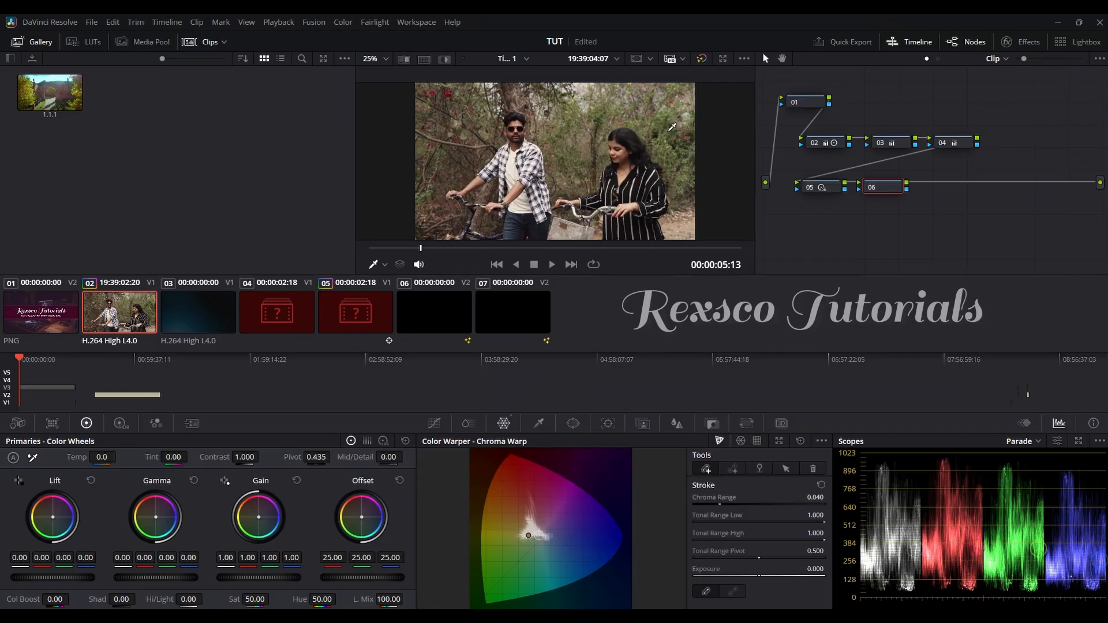
pyautogui.moveTo(667, 139); pyautogui.dragTo(644, 180)
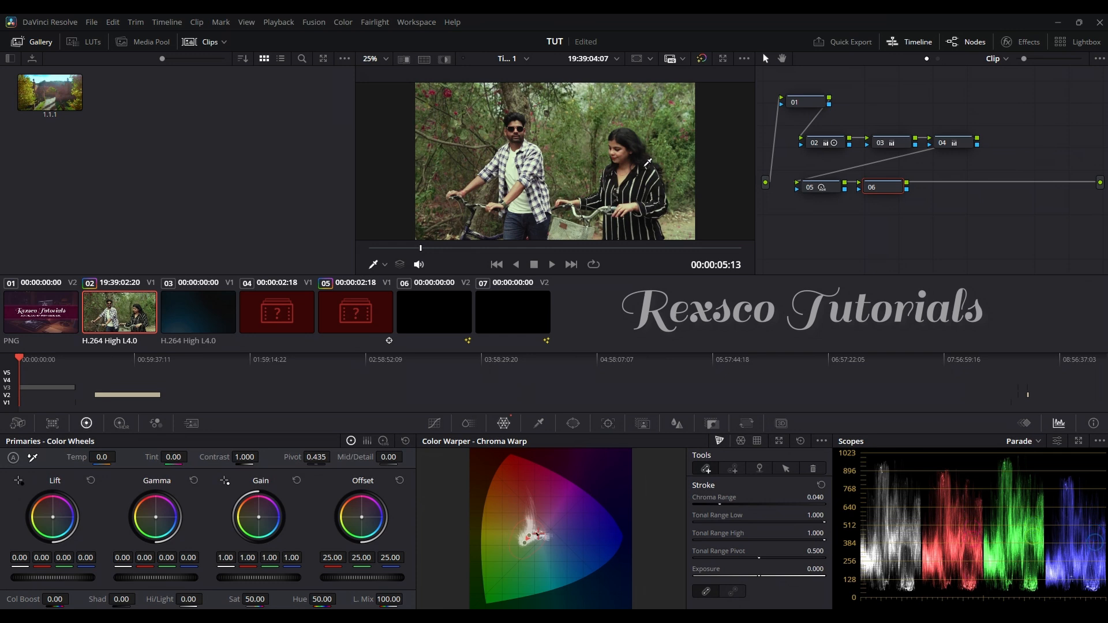
pyautogui.scroll(3, 622, 151)
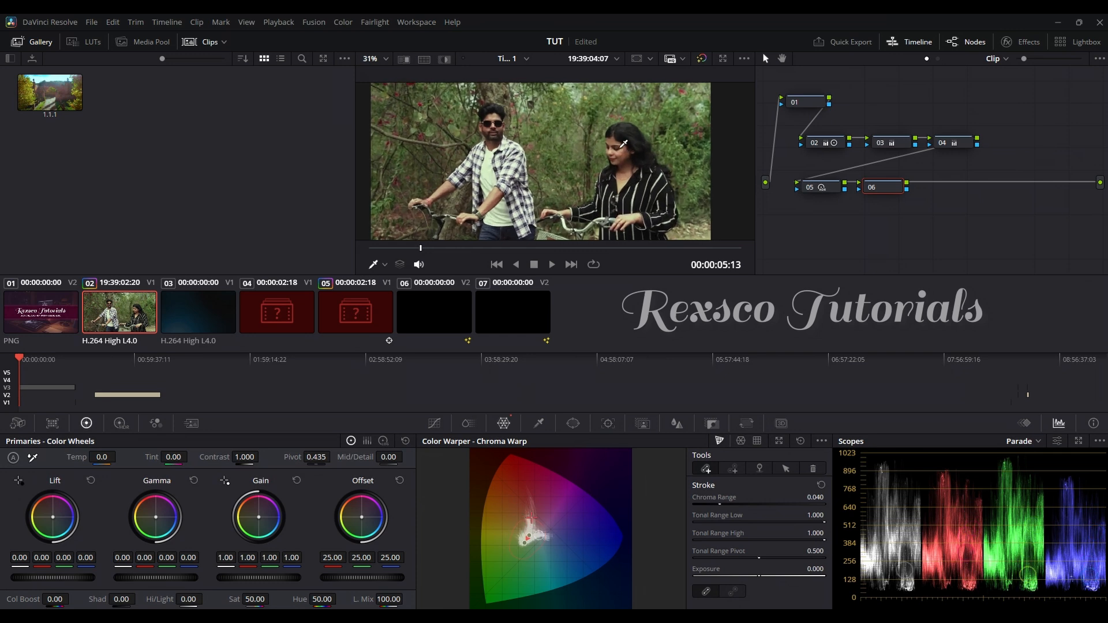
pyautogui.scroll(-3, 622, 140)
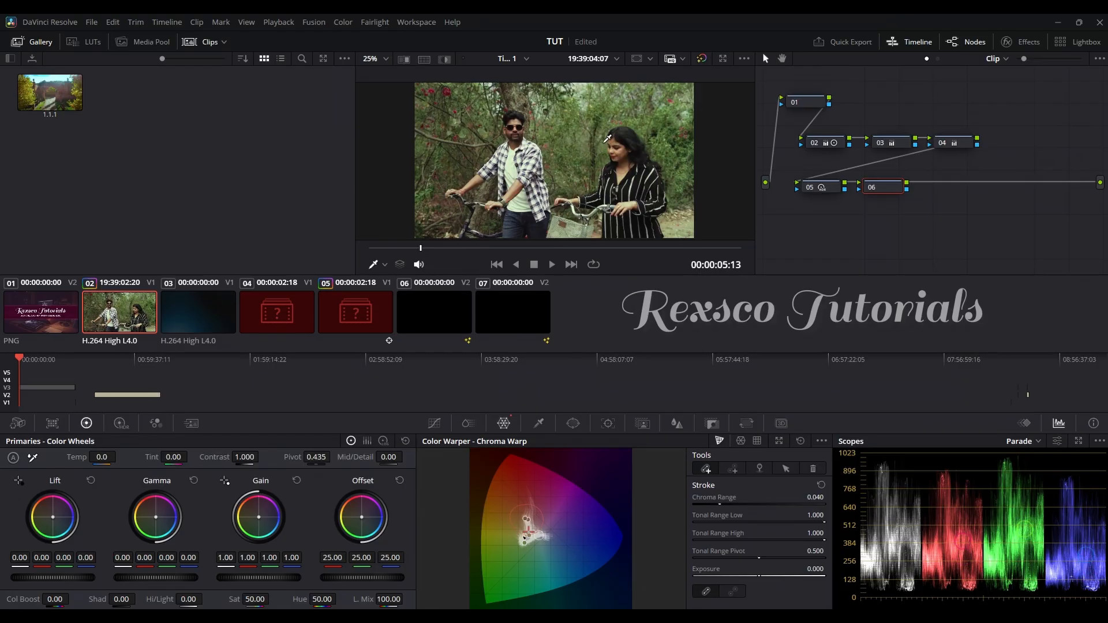
# Compare the clip in full-screen view with node 06's color warp toggled off and on.
pyautogui.hotkey('ctrl', 'f')
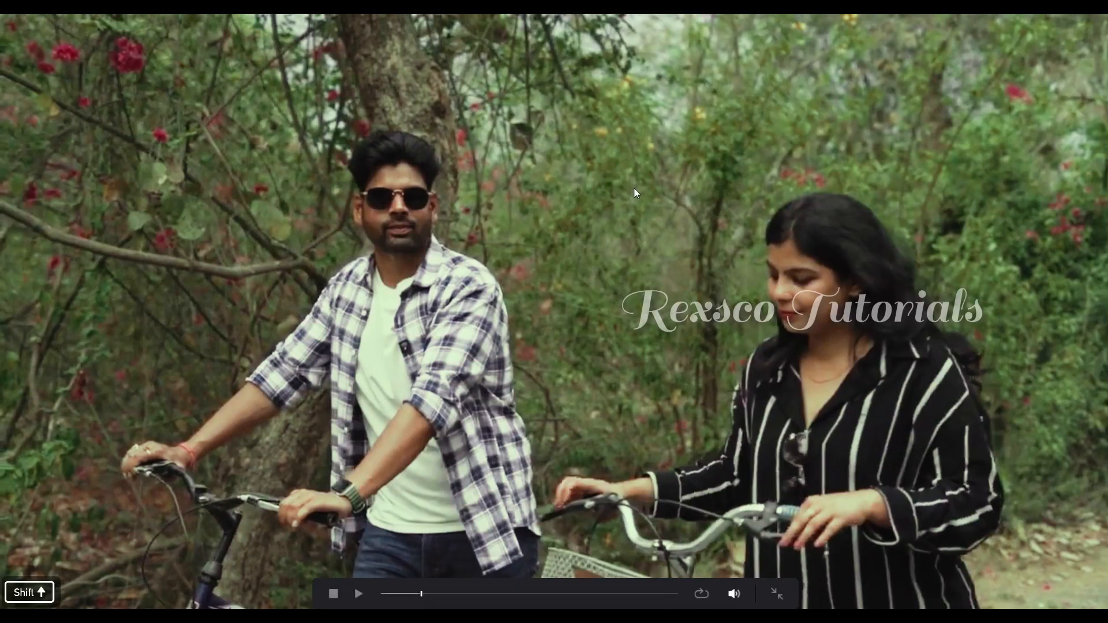
pyautogui.hotkey('ctrl', 'd')
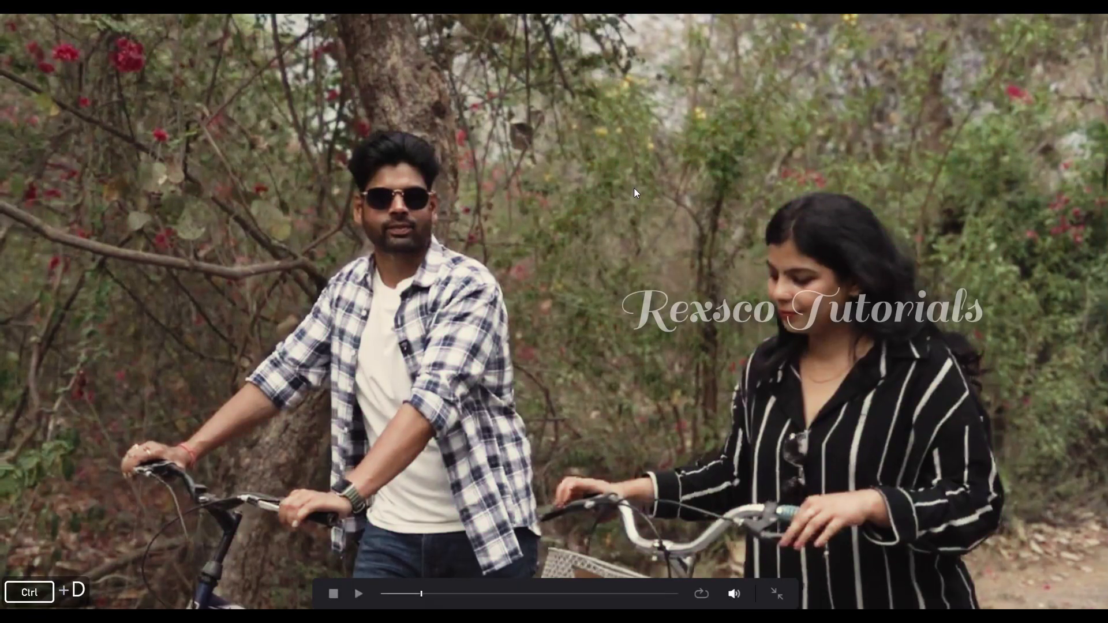
pyautogui.hotkey('ctrl', 'd')
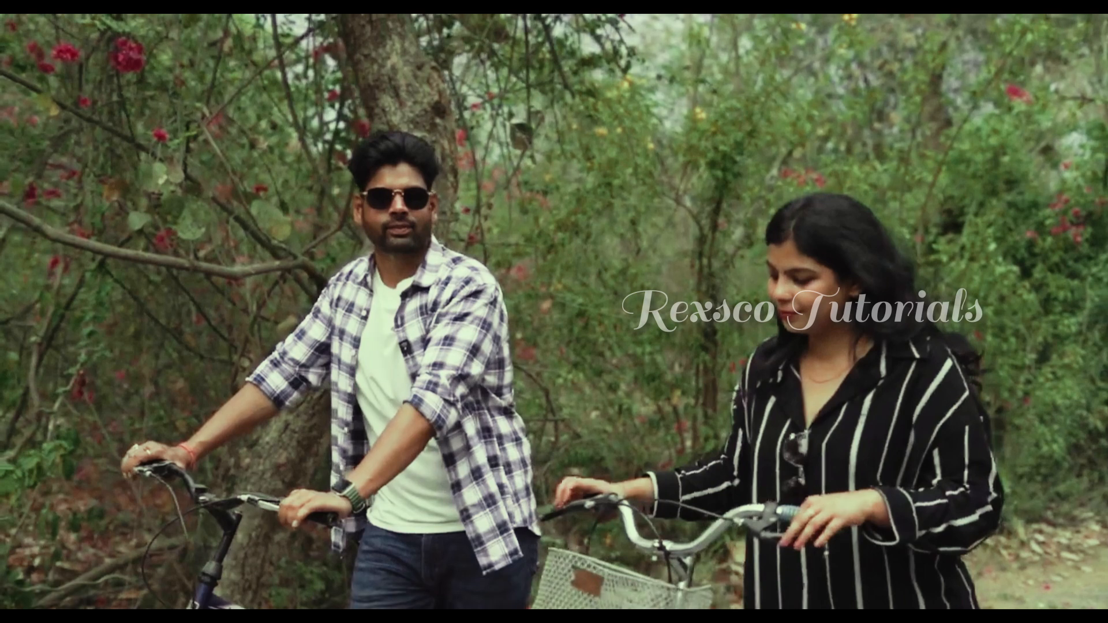
pyautogui.press('Escape')
# Add a Chroma Warp stroke on the red flowers in node 06 to push them toward a stronger red.
pyautogui.scroll(5, 448, 114)
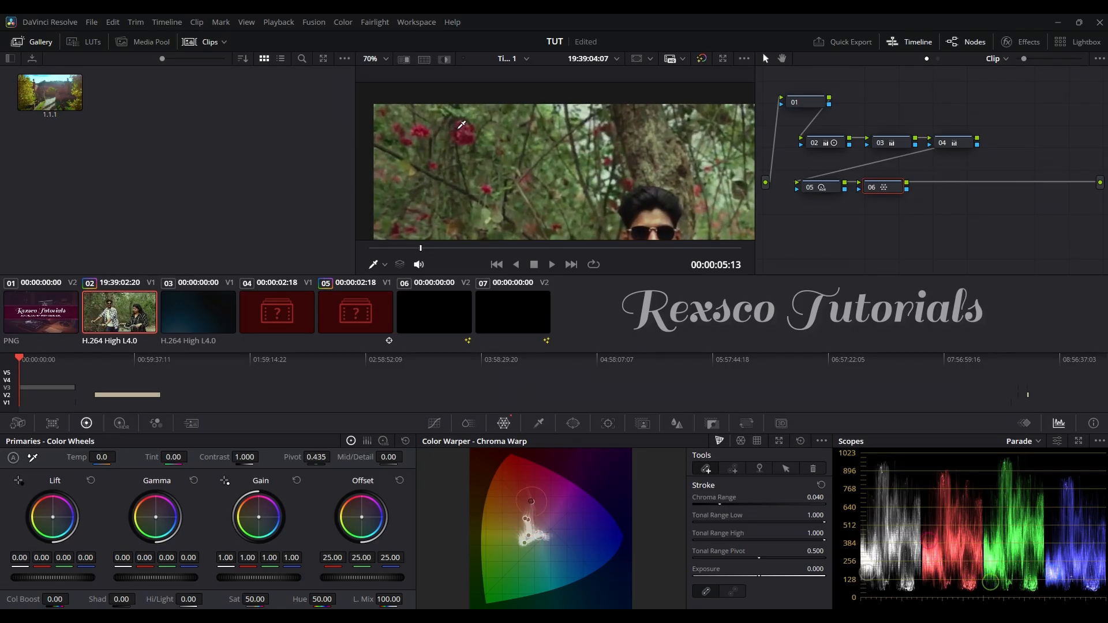
pyautogui.moveTo(459, 128); pyautogui.dragTo(428, 90)
pyautogui.hotkey('shift', 'z')
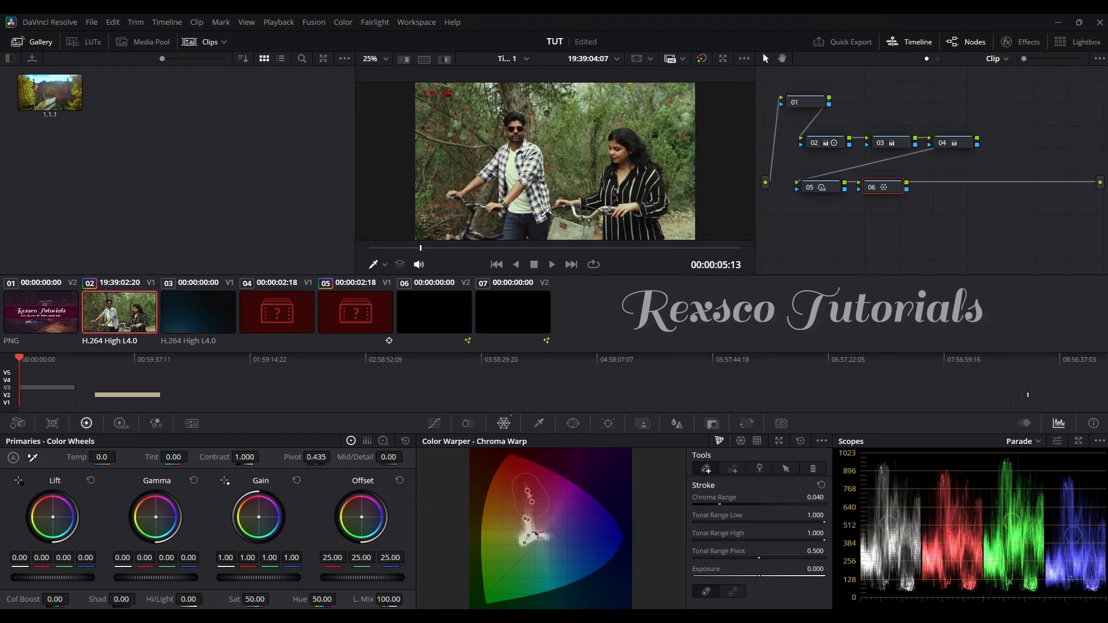
# Play the graded clip from its start in full-screen view to review the color changes.
pyautogui.moveTo(391, 250); pyautogui.dragTo(362, 252)
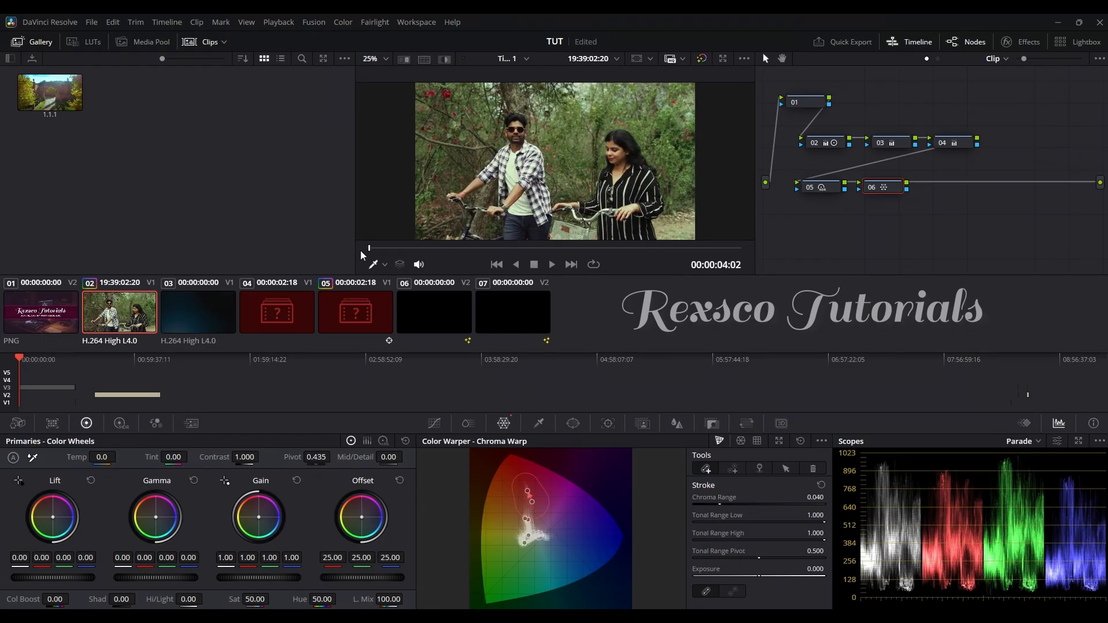
pyautogui.press('p')
pyautogui.press('space')
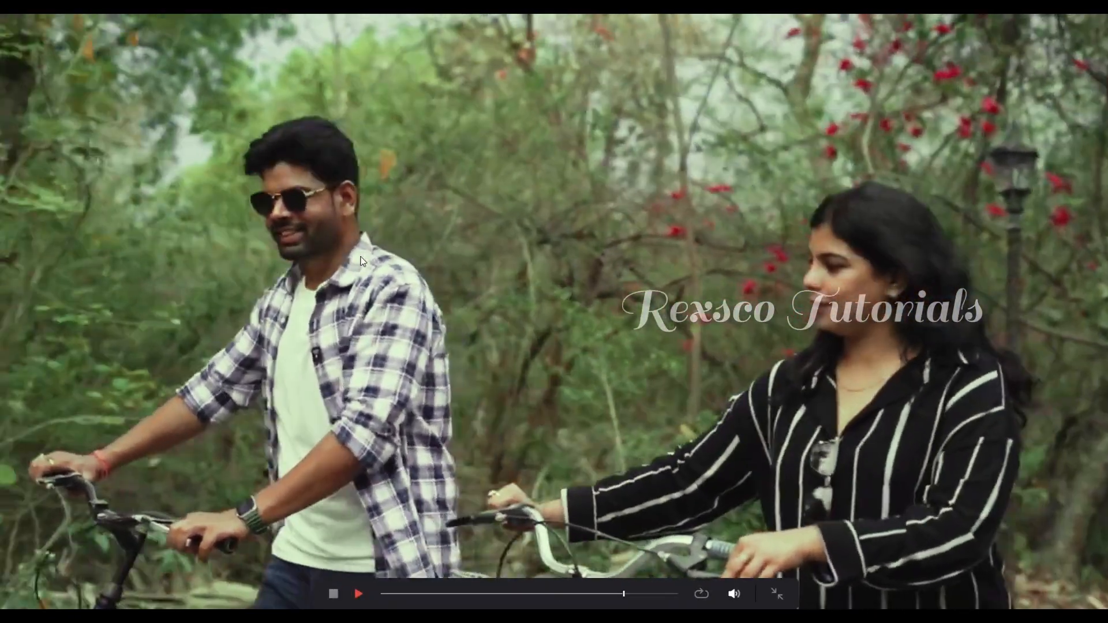
pyautogui.press('space')
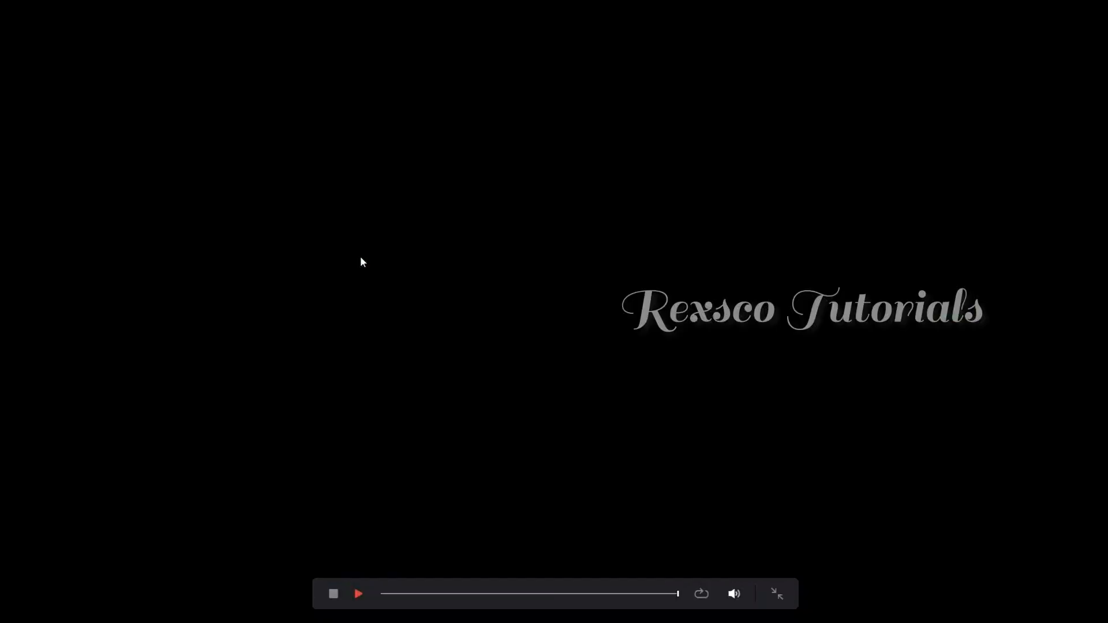
pyautogui.press('Escape')
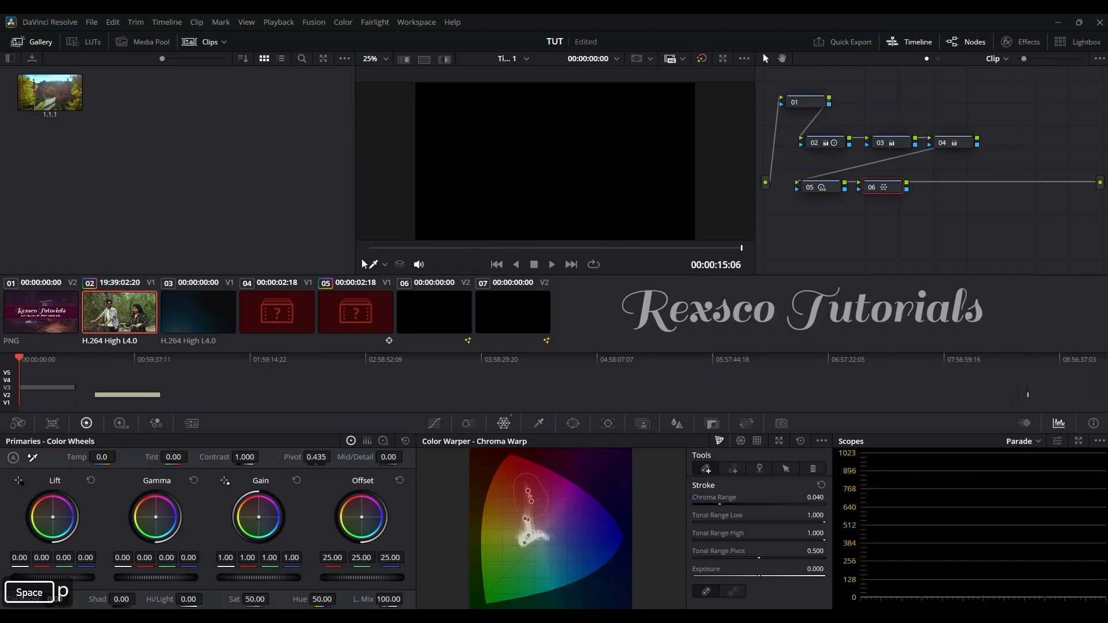
# Move the playhead to 00:00:07:09, show the HSL Qualifier, and add a serial node after node 06.
pyautogui.moveTo(408, 248); pyautogui.dragTo(486, 247)
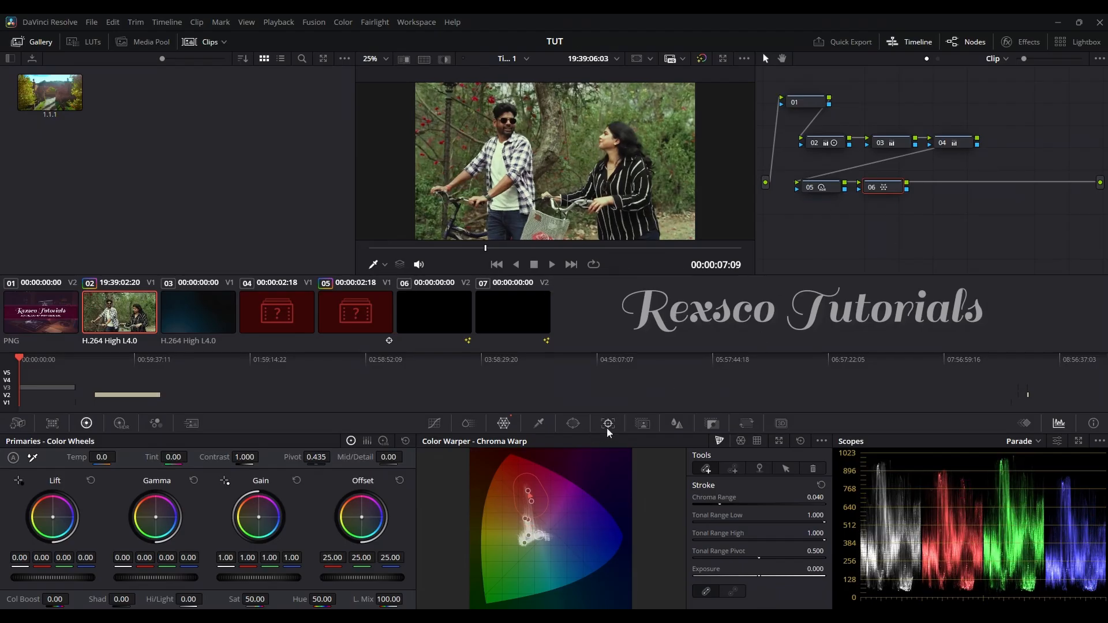
pyautogui.click(540, 424)
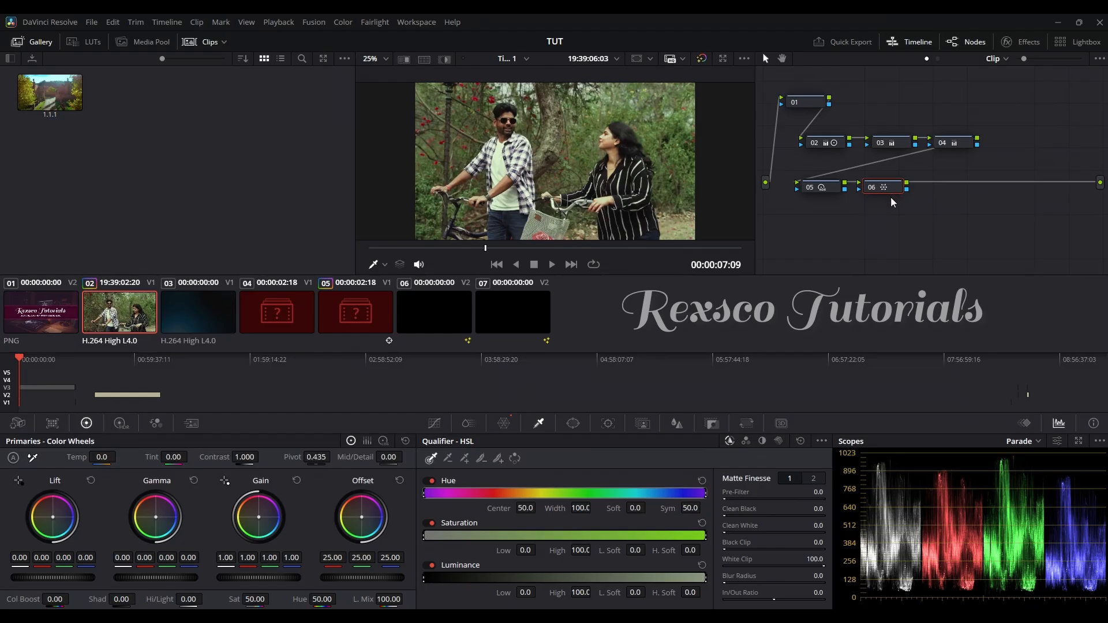
pyautogui.hotkey('alt', 's')
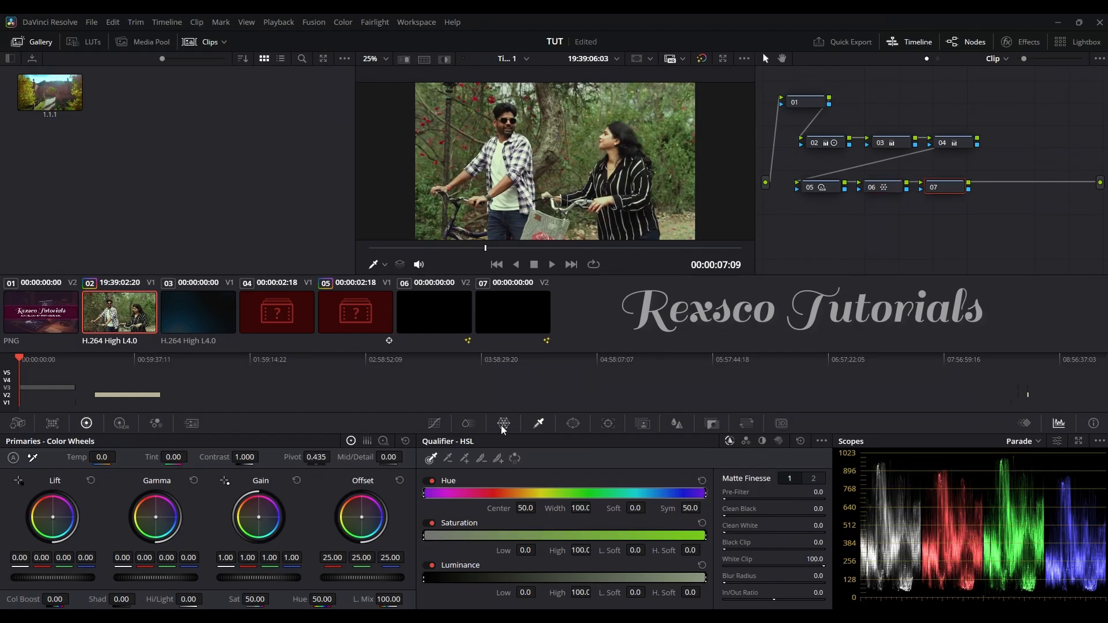
# Show the Vectorscope and raise the Skin saturation to 1.28 with ColorSlice in node 07.
pyautogui.click(466, 423)
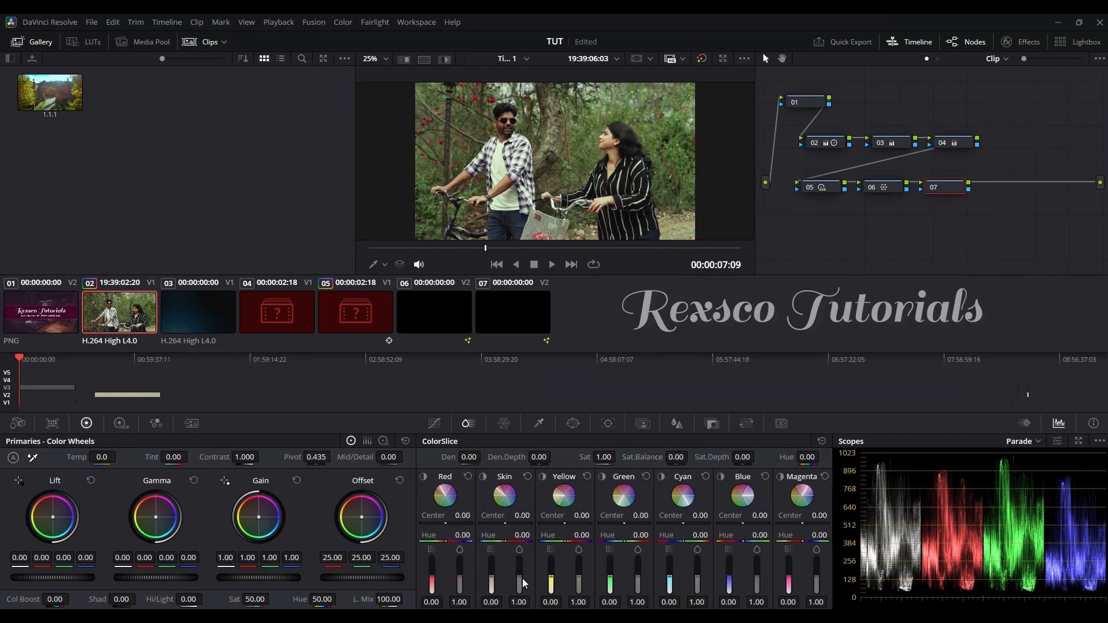
pyautogui.click(1026, 442)
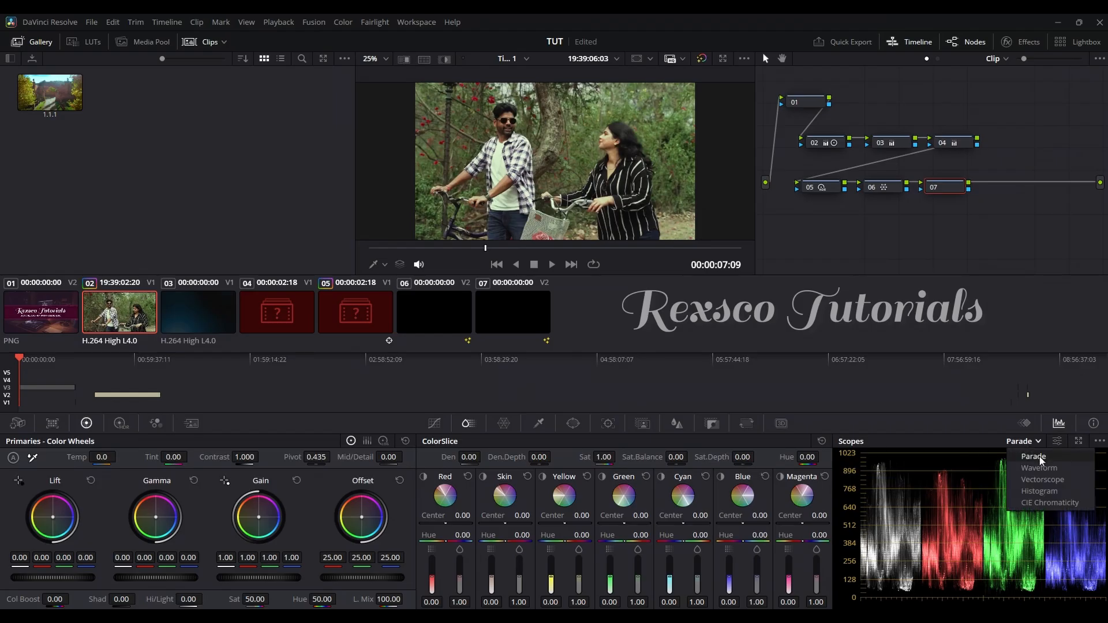
pyautogui.click(1045, 480)
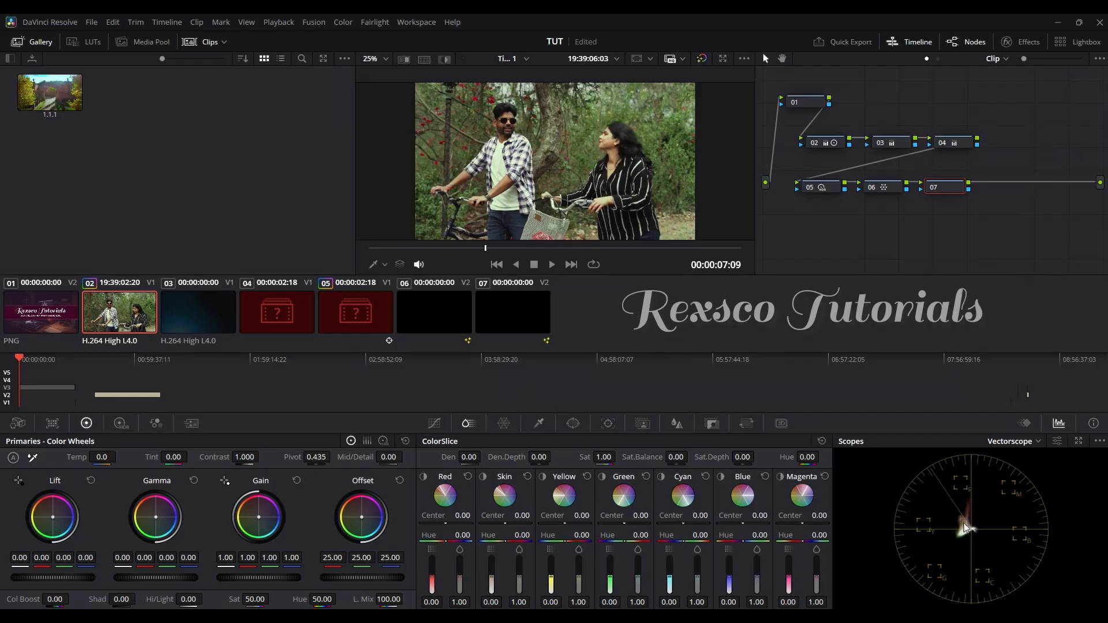
pyautogui.moveTo(520, 583); pyautogui.dragTo(519, 571)
# Try a small Chroma Warp shift around the skin tones in node 06 and undo it.
pyautogui.click(880, 187)
pyautogui.click(504, 423)
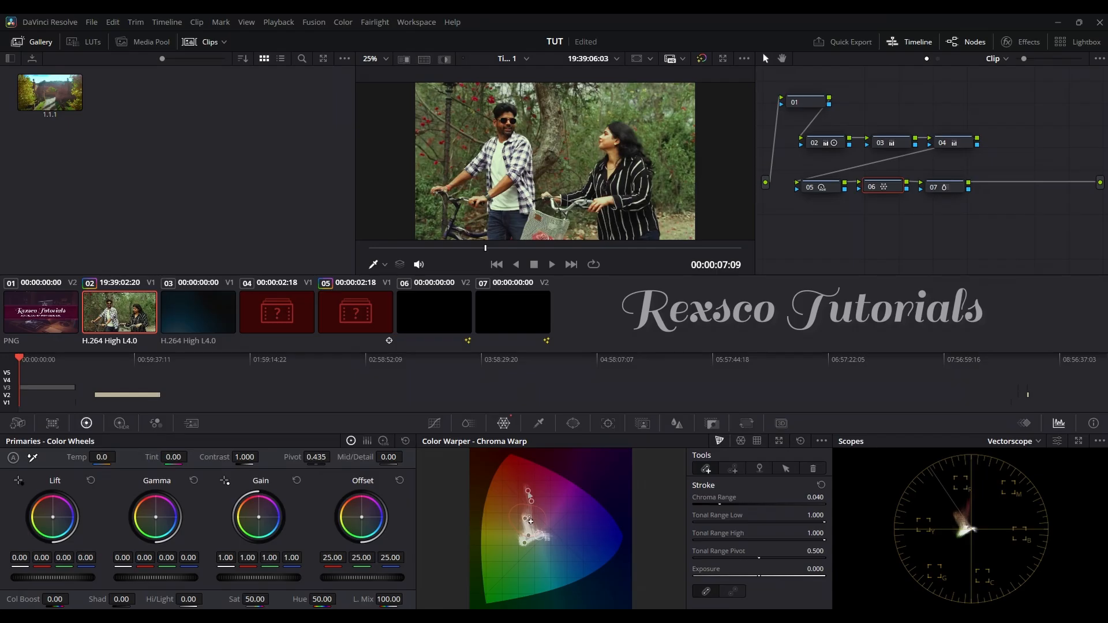
pyautogui.moveTo(527, 520)
pyautogui.mouseDown()
pyautogui.moveTo(517, 528)
pyautogui.moveTo(522, 507)
pyautogui.moveTo(539, 503)
pyautogui.moveTo(533, 521)
pyautogui.mouseUp()
pyautogui.hotkey('ctrl', 'z')
pyautogui.hotkey('ctrl', 'z')
pyautogui.hotkey('ctrl', 'z')
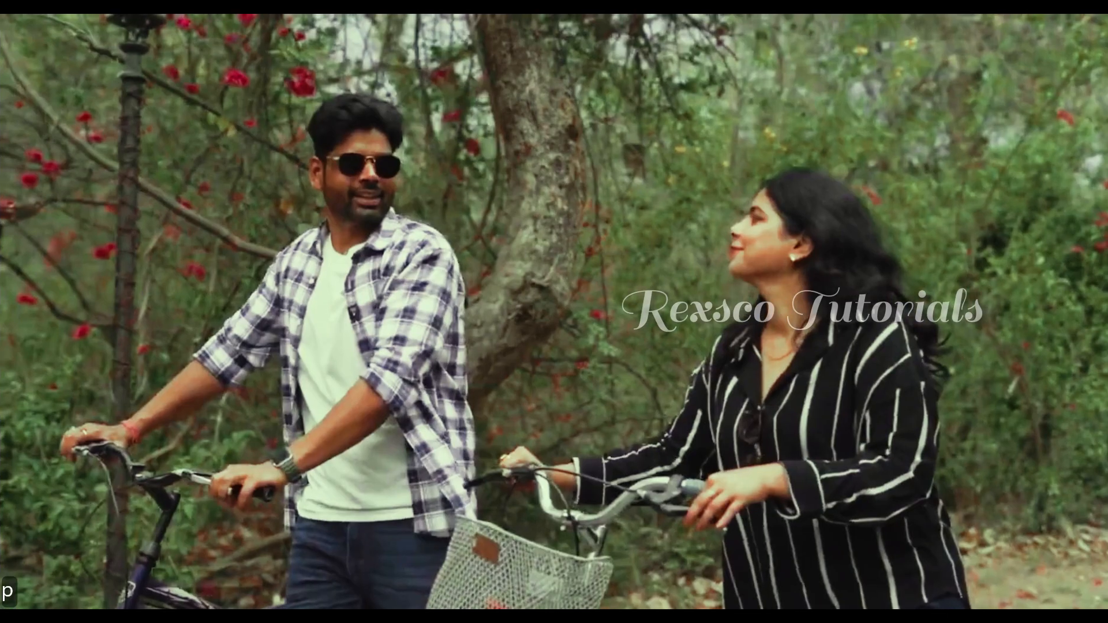
# Compare the graded clip with the ungraded original in full-screen view by bypassing all grades off and on.
pyautogui.moveTo(592, 219)
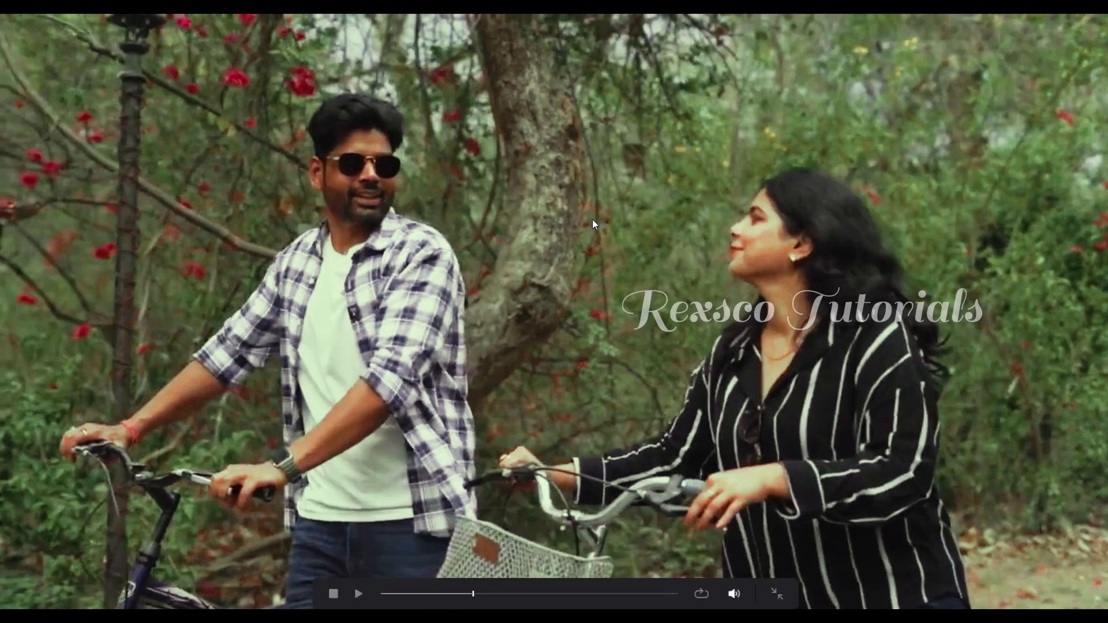
pyautogui.hotkey('shift', 'd')
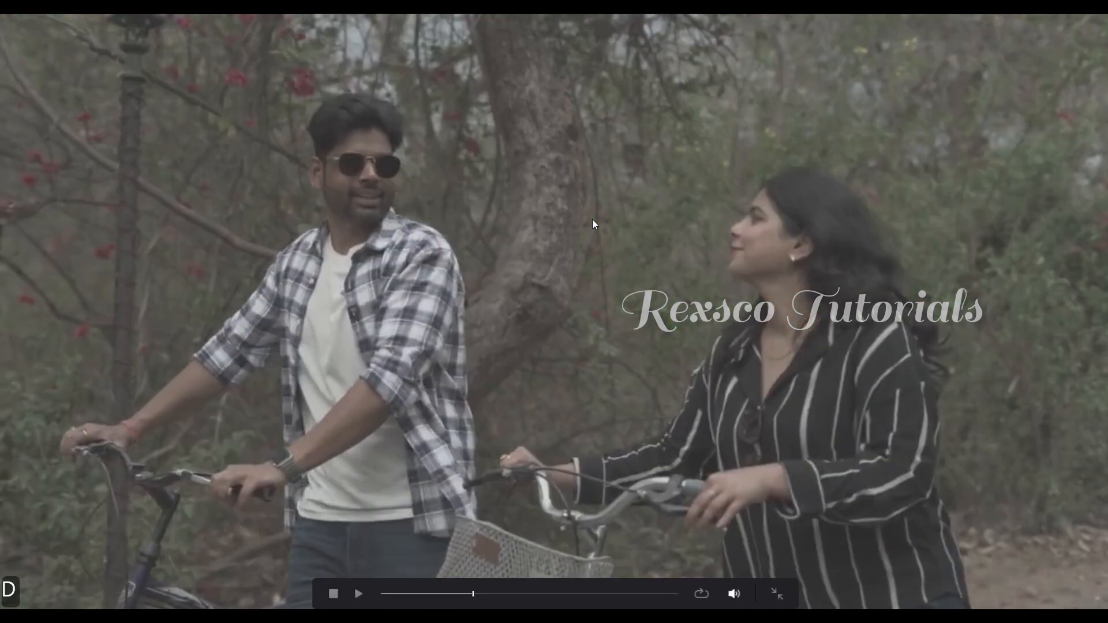
pyautogui.hotkey('shift', 'd')
pyautogui.hotkey('shift', 'd')
pyautogui.hotkey('shift', 'd')
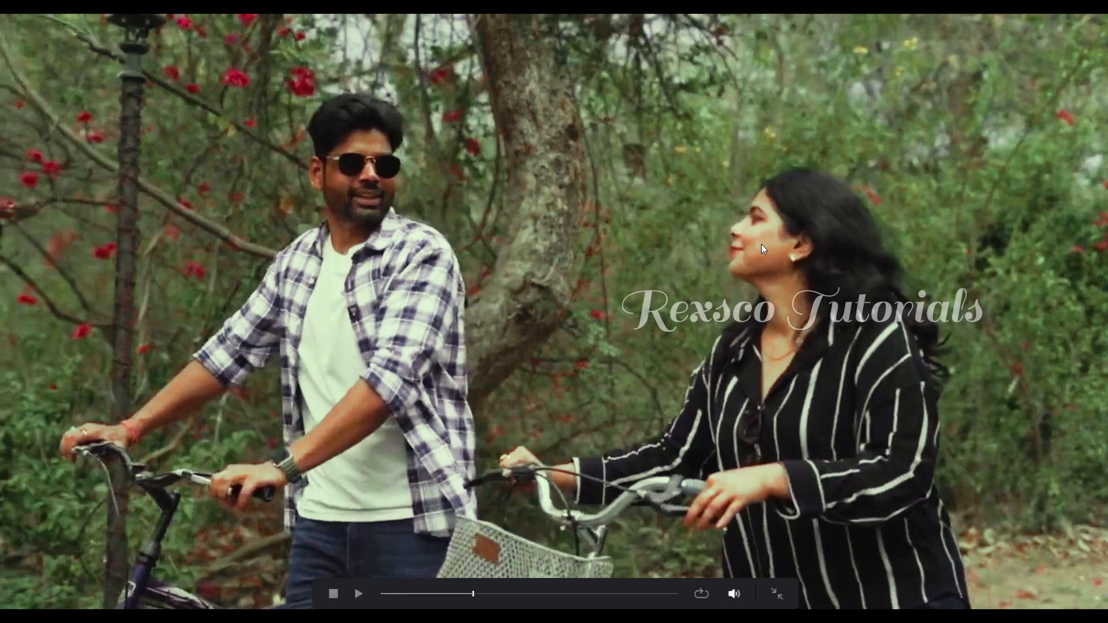
pyautogui.hotkey('shift', 'd')
pyautogui.hotkey('shift', 'd')
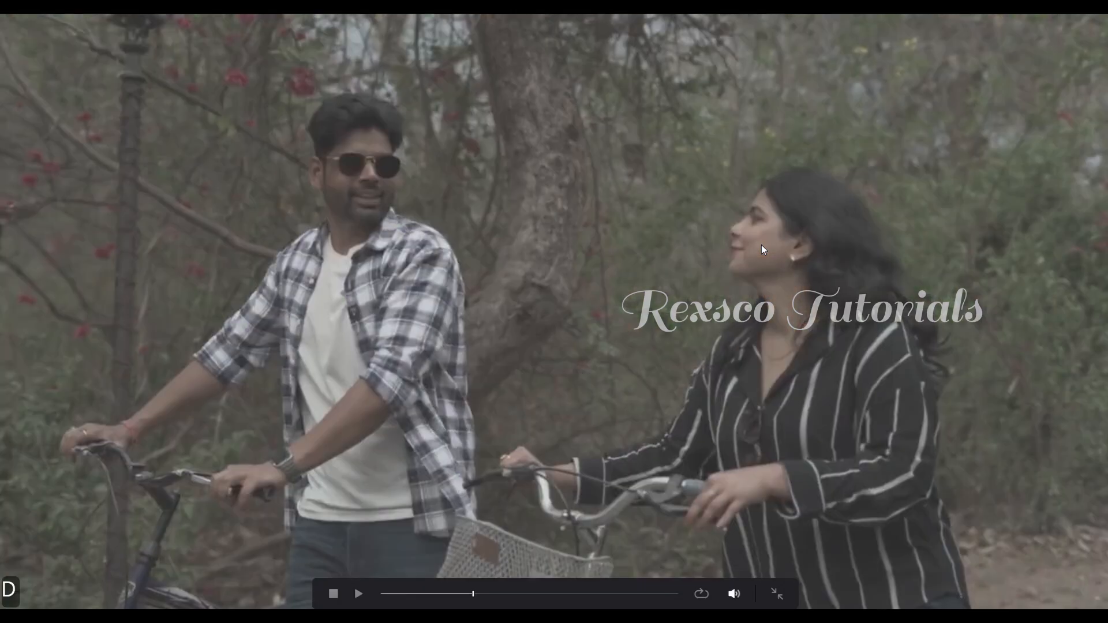
pyautogui.press('p')
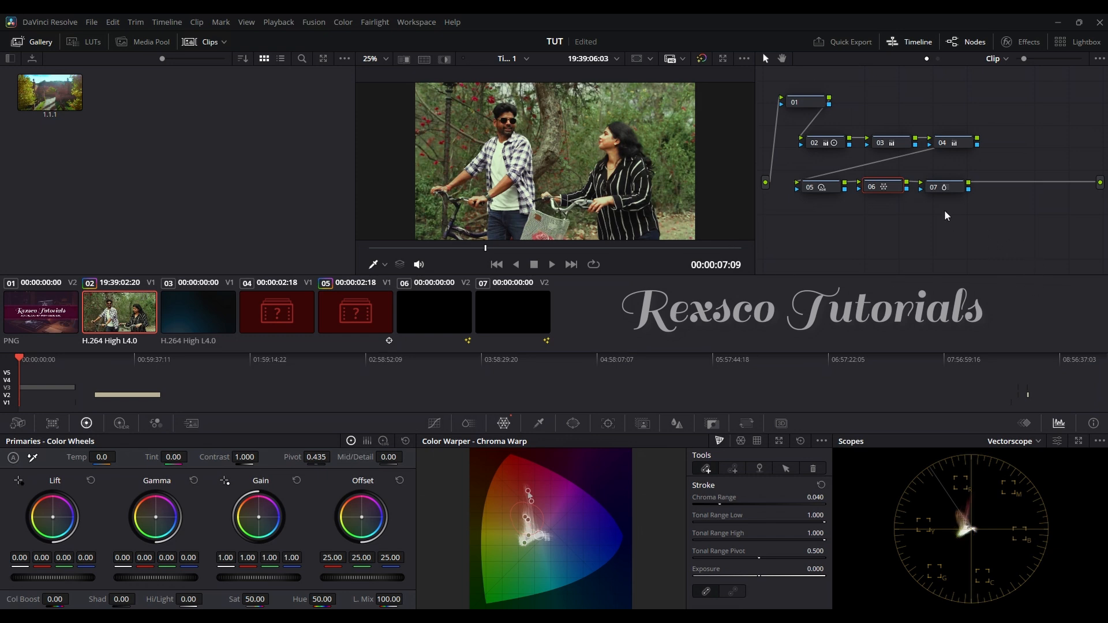
# In node 07's ColorSlice, set Red saturation to 1.66 and density to 0.14, and Green saturation to 1.69 and density to 0.12.
pyautogui.click(951, 187)
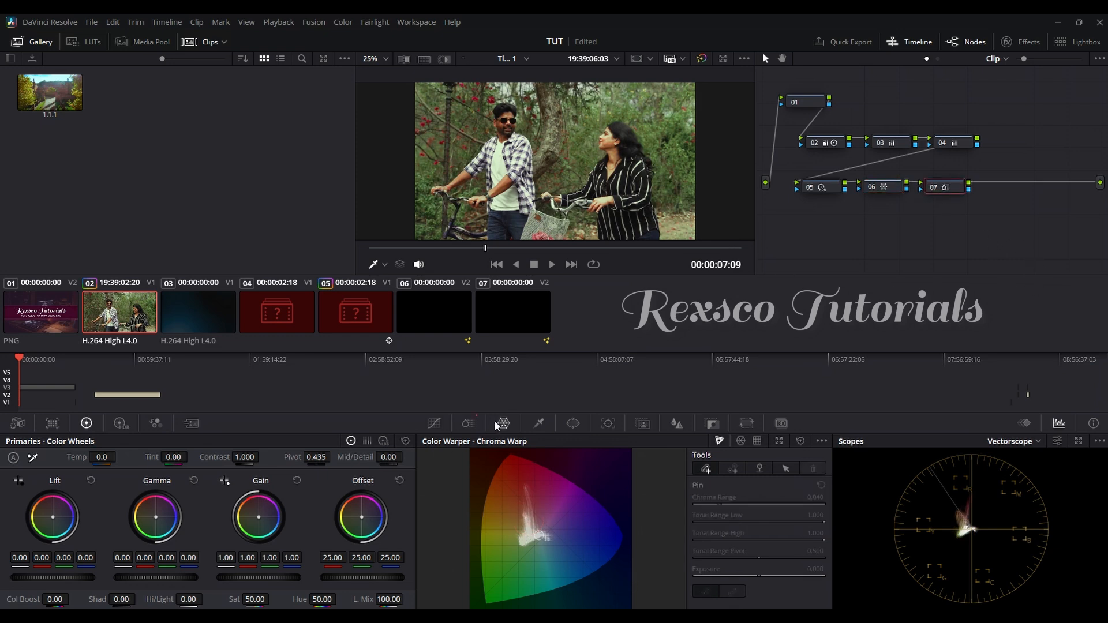
pyautogui.click(465, 424)
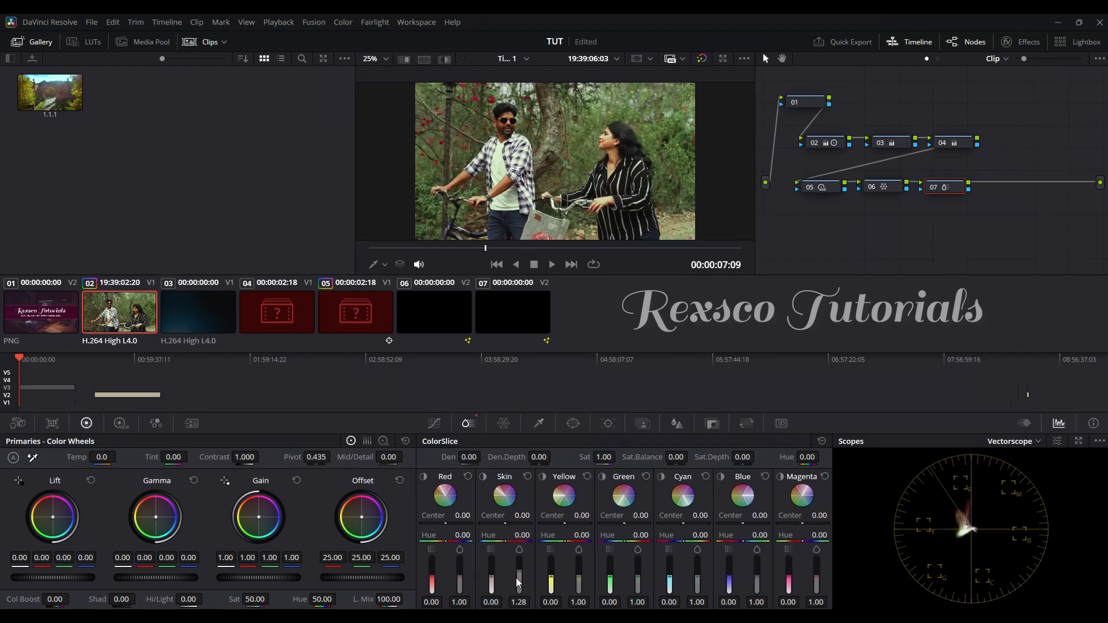
pyautogui.moveTo(461, 576); pyautogui.dragTo(460, 563)
pyautogui.moveTo(639, 573)
pyautogui.mouseDown()
pyautogui.moveTo(638, 561)
pyautogui.moveTo(610, 575)
pyautogui.mouseUp()
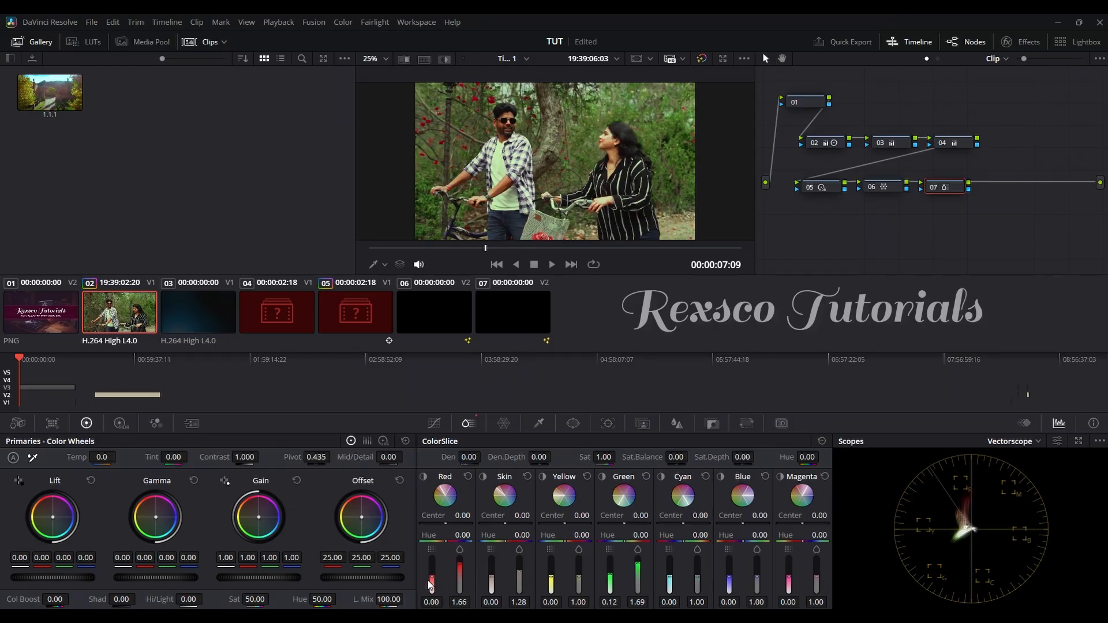
pyautogui.moveTo(434, 581); pyautogui.dragTo(431, 577)
# With the playhead at 00:00:10:09, add a serial node after node 07 and place it below node 05.
pyautogui.moveTo(451, 252); pyautogui.dragTo(591, 251)
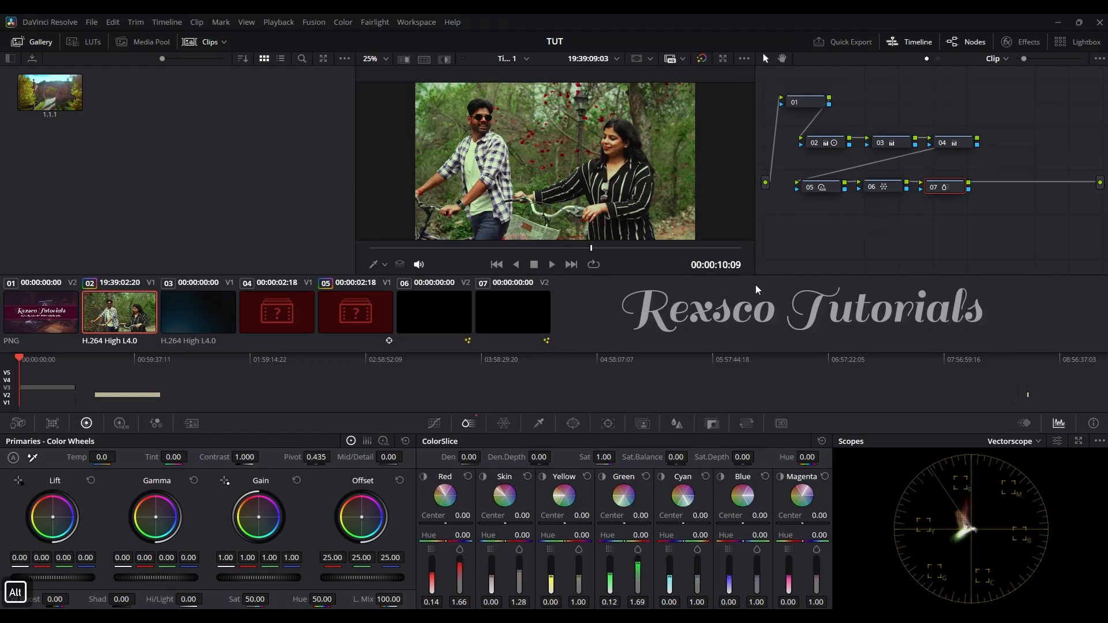
pyautogui.hotkey('alt', 's')
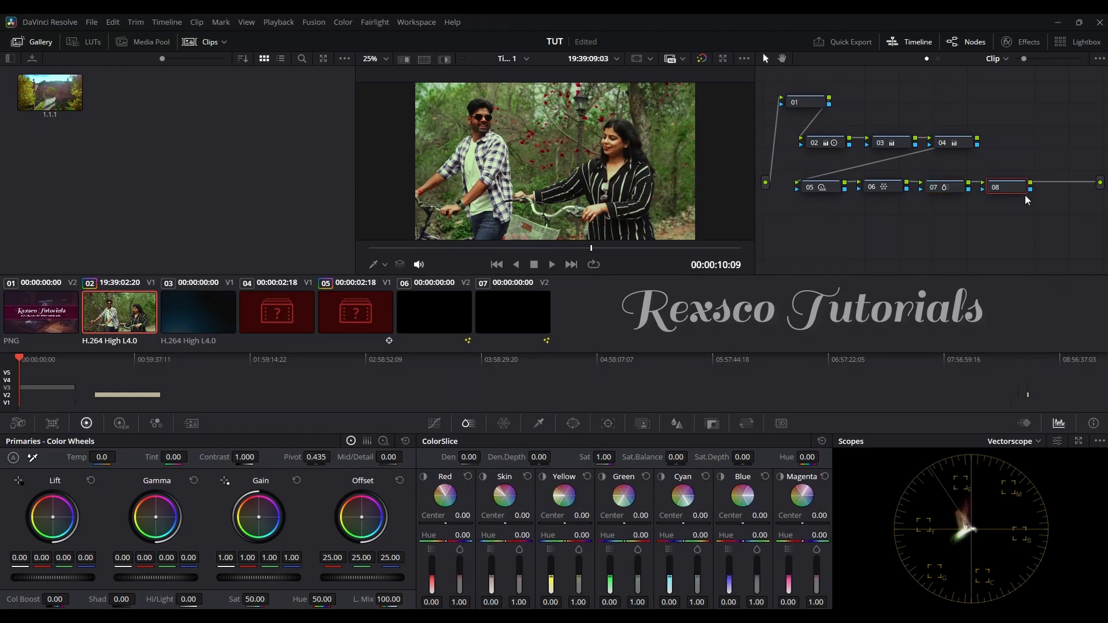
pyautogui.moveTo(1010, 197); pyautogui.dragTo(816, 241)
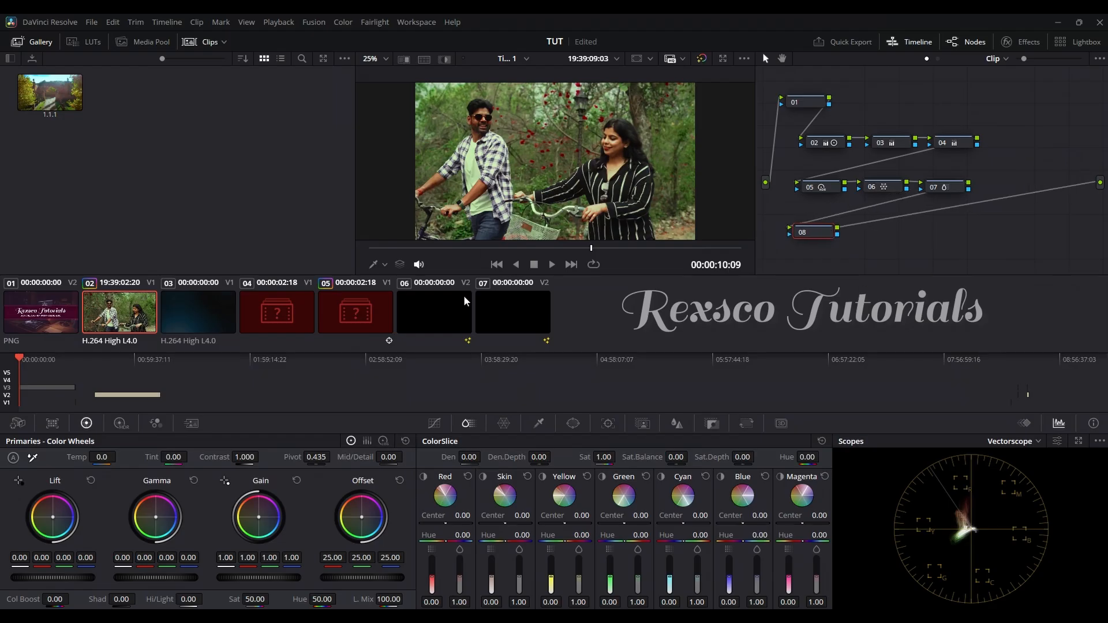
# Go through the curve types for node 08 and show the Sat Vs Lum curve.
pyautogui.click(434, 423)
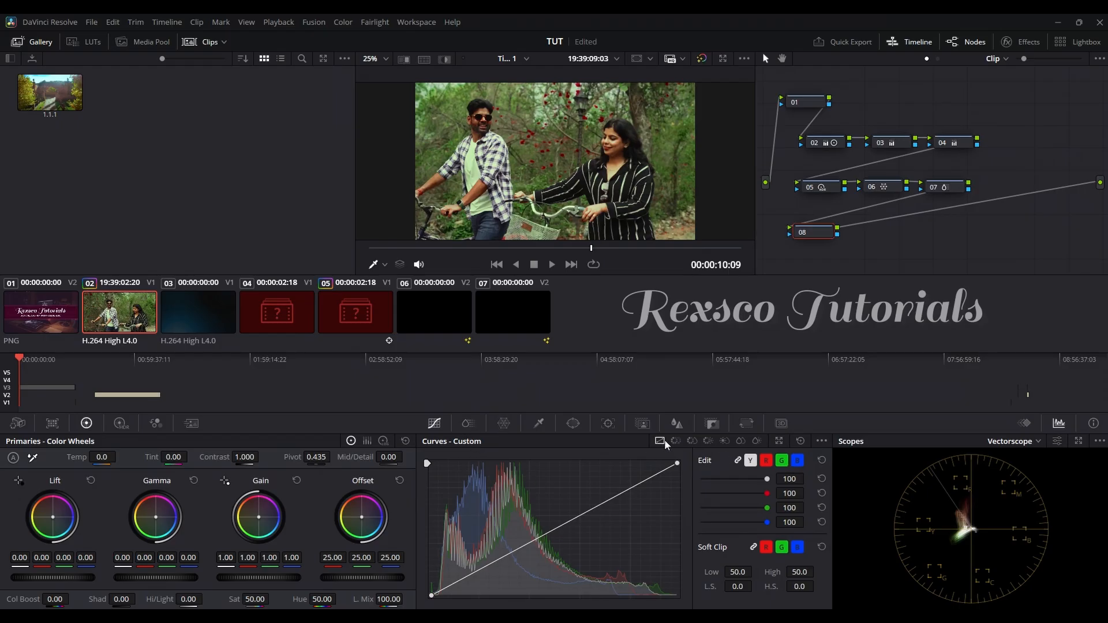
pyautogui.click(676, 440)
pyautogui.click(691, 441)
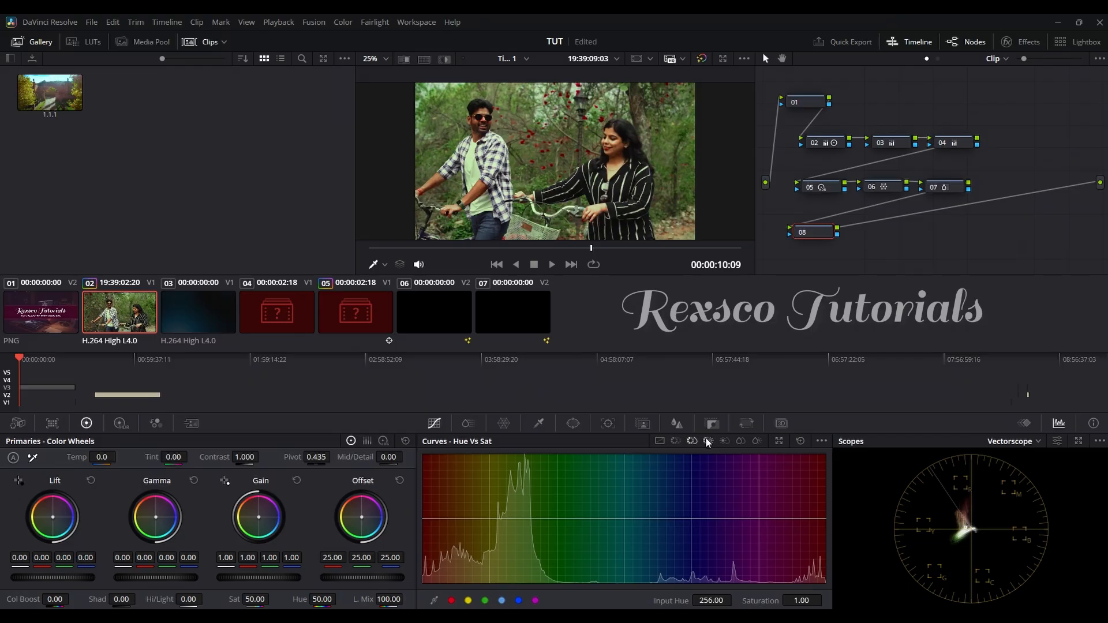
pyautogui.click(707, 440)
pyautogui.click(724, 440)
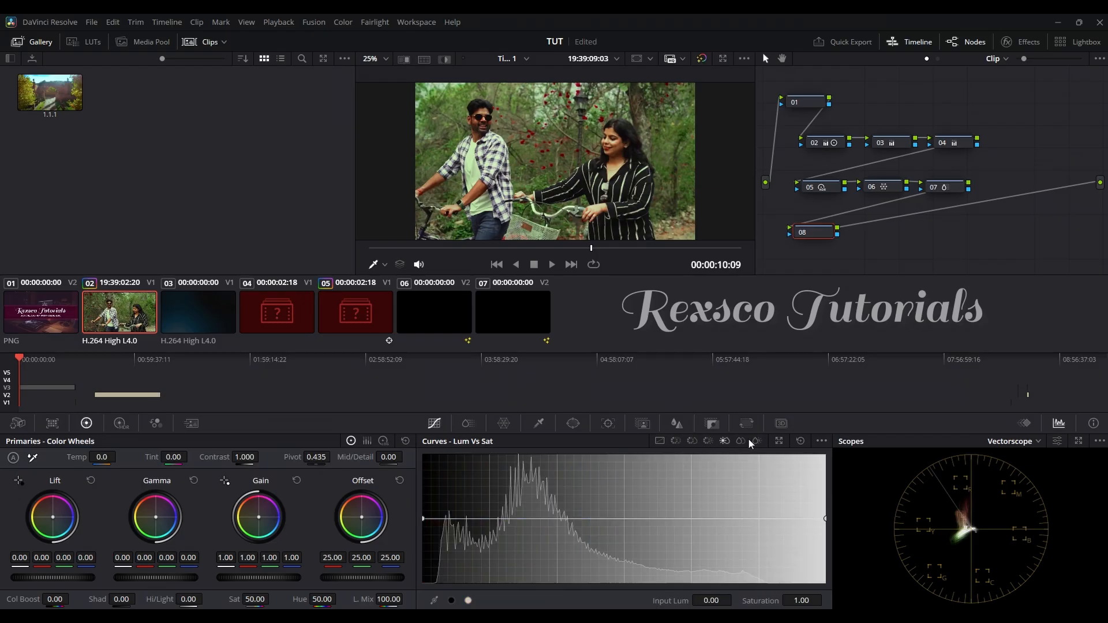
pyautogui.click(757, 442)
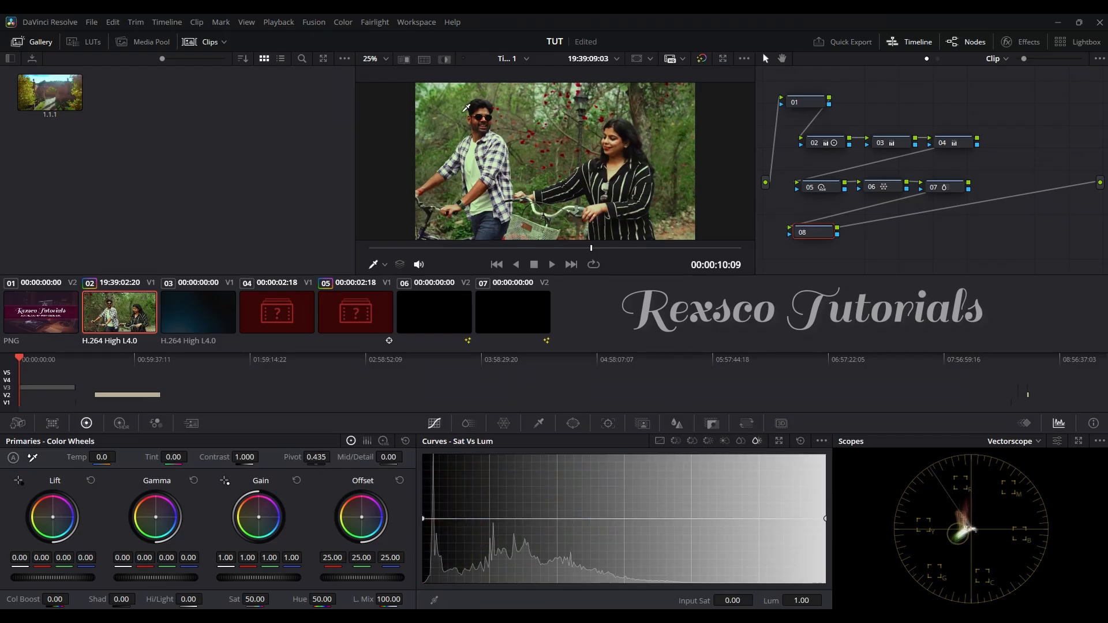
# Sample the man's face for a Sat Vs Lum point, raise it to Lum 1.11, and raise the curve's high-saturation end to 2.00.
pyautogui.scroll(3, 467, 106)
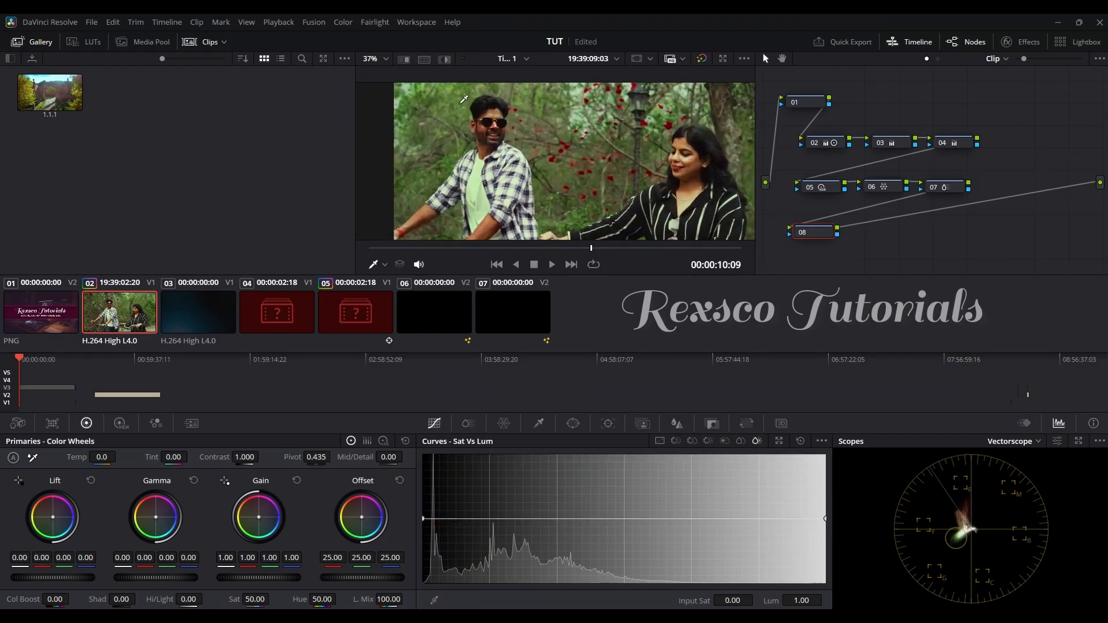
pyautogui.click(486, 128)
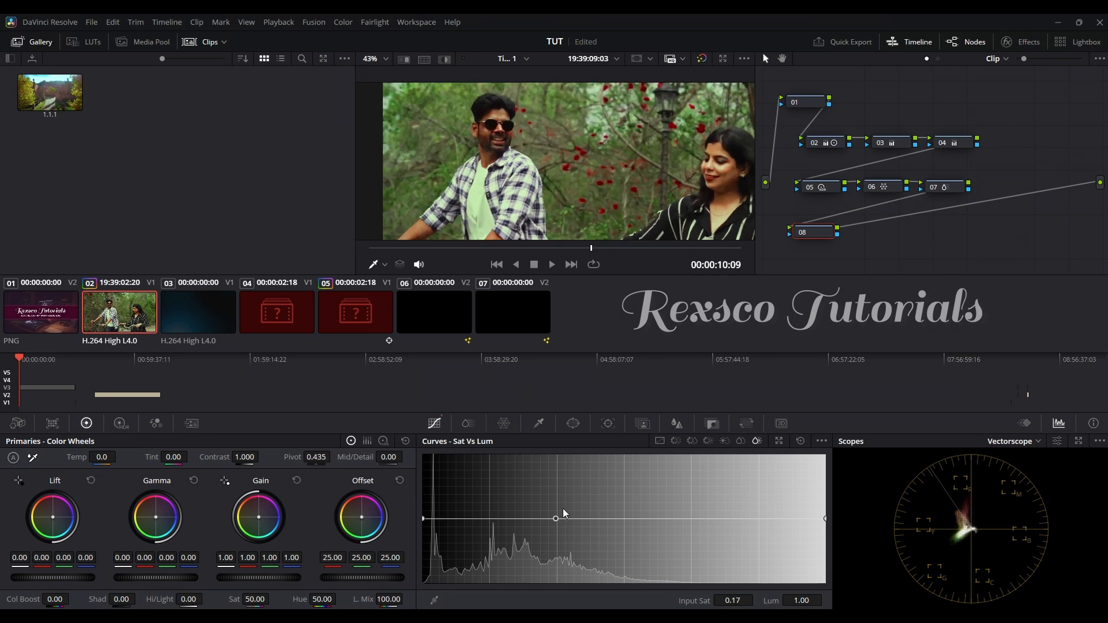
pyautogui.moveTo(555, 517); pyautogui.dragTo(553, 512)
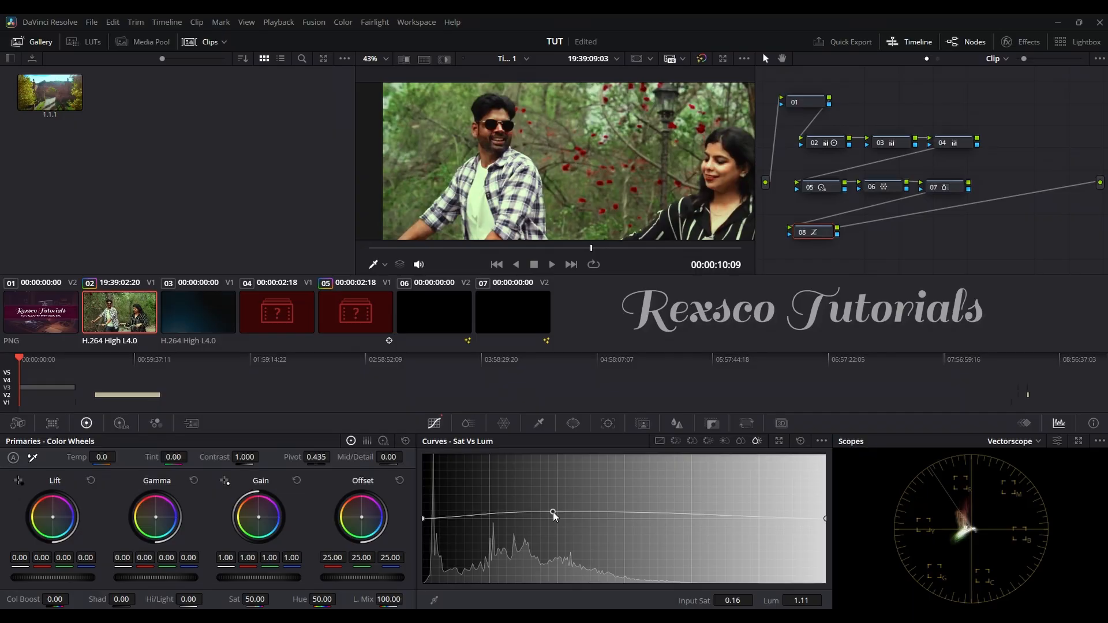
pyautogui.moveTo(826, 522); pyautogui.dragTo(808, 452)
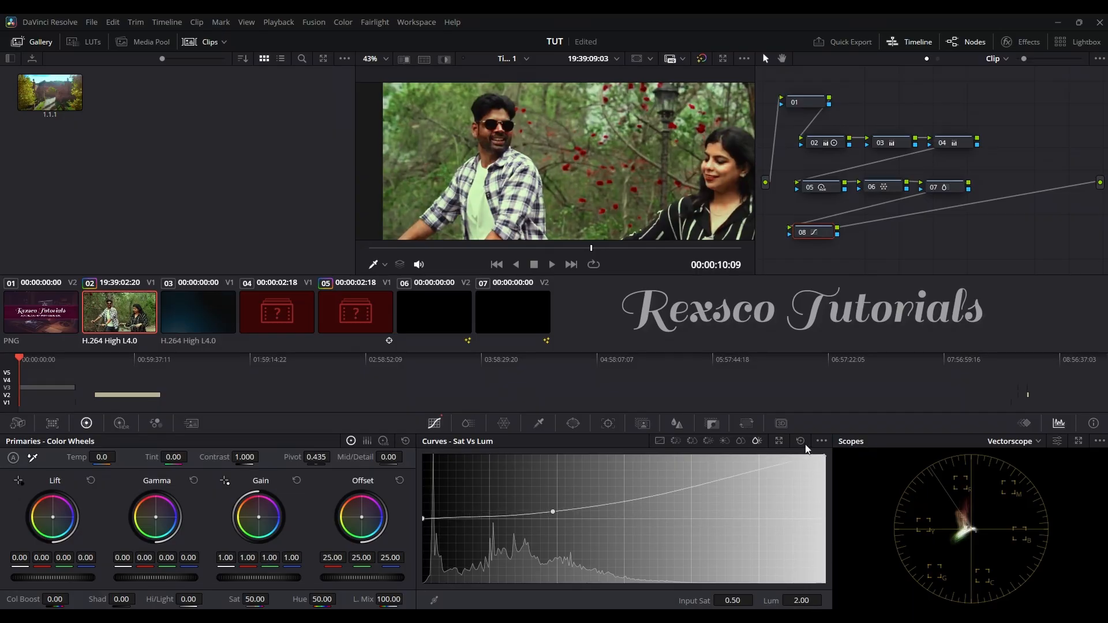
# Readjust the Sat Vs Lum point at input saturation 0.16 to Lum 1.36, keeping the high-saturation end at 2.00.
pyautogui.scroll(-2, 592, 177)
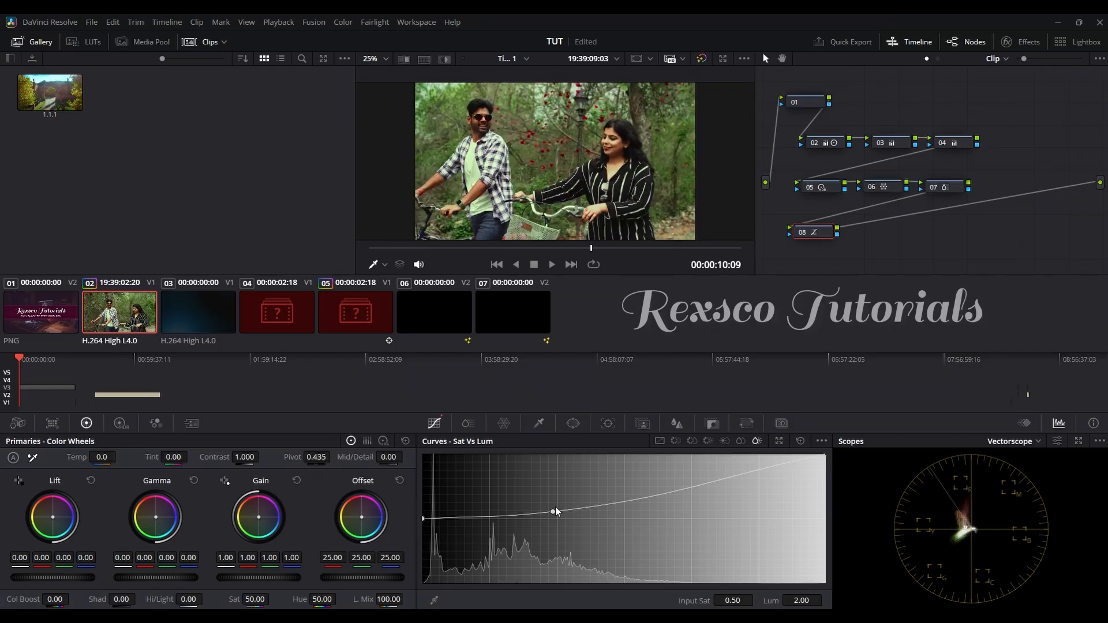
pyautogui.click(552, 512)
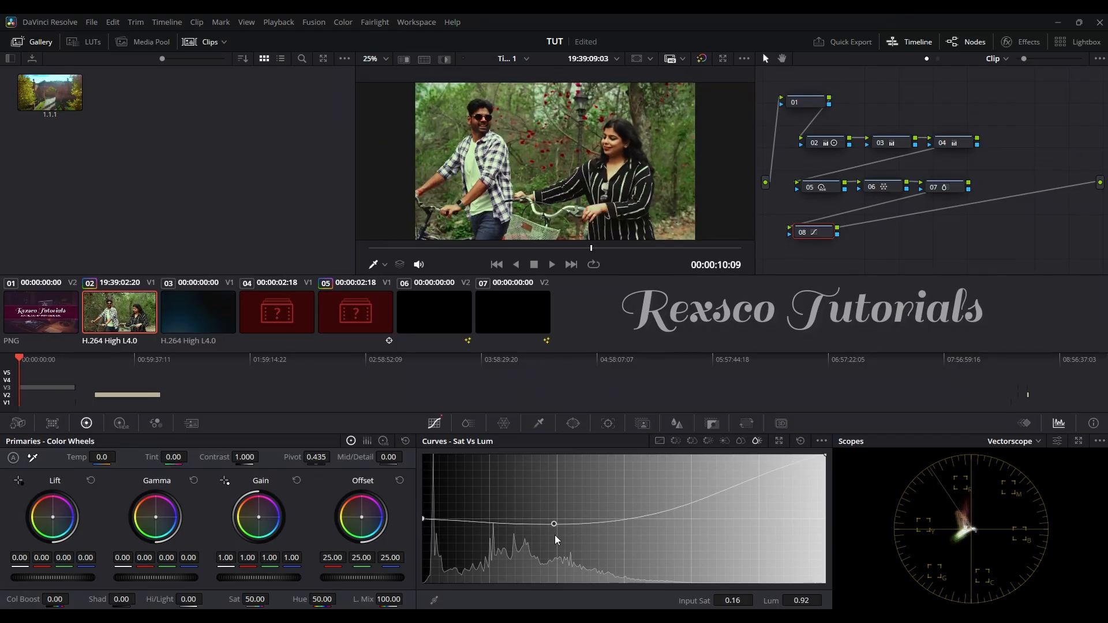
pyautogui.moveTo(552, 508)
pyautogui.mouseDown()
pyautogui.moveTo(552, 499)
pyautogui.moveTo(552, 522)
pyautogui.moveTo(549, 495)
pyautogui.mouseUp()
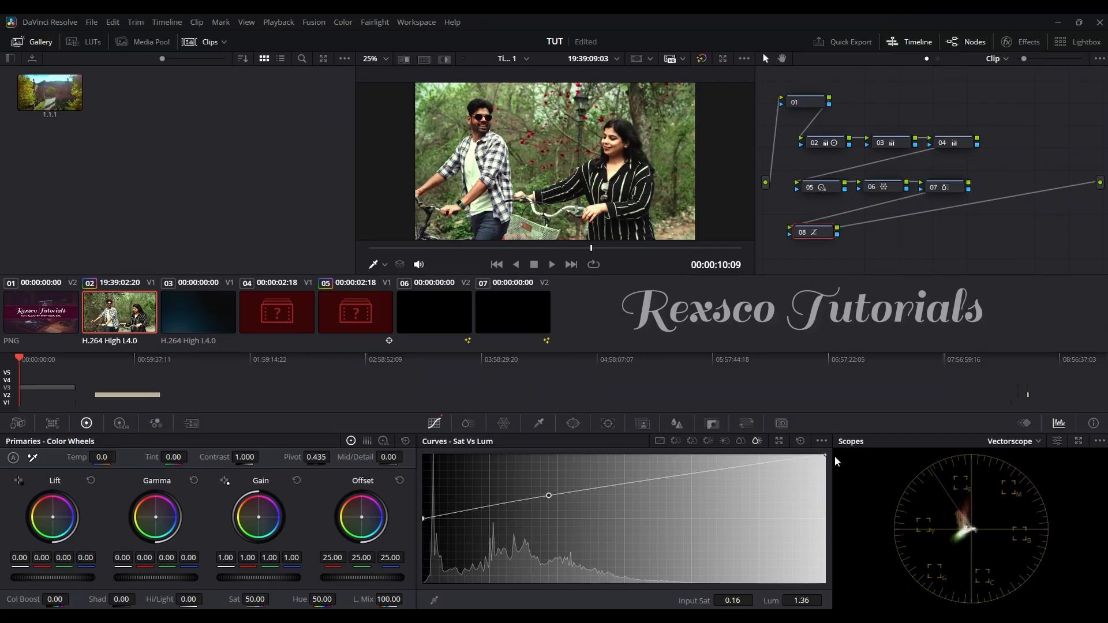
pyautogui.moveTo(825, 457); pyautogui.dragTo(811, 427)
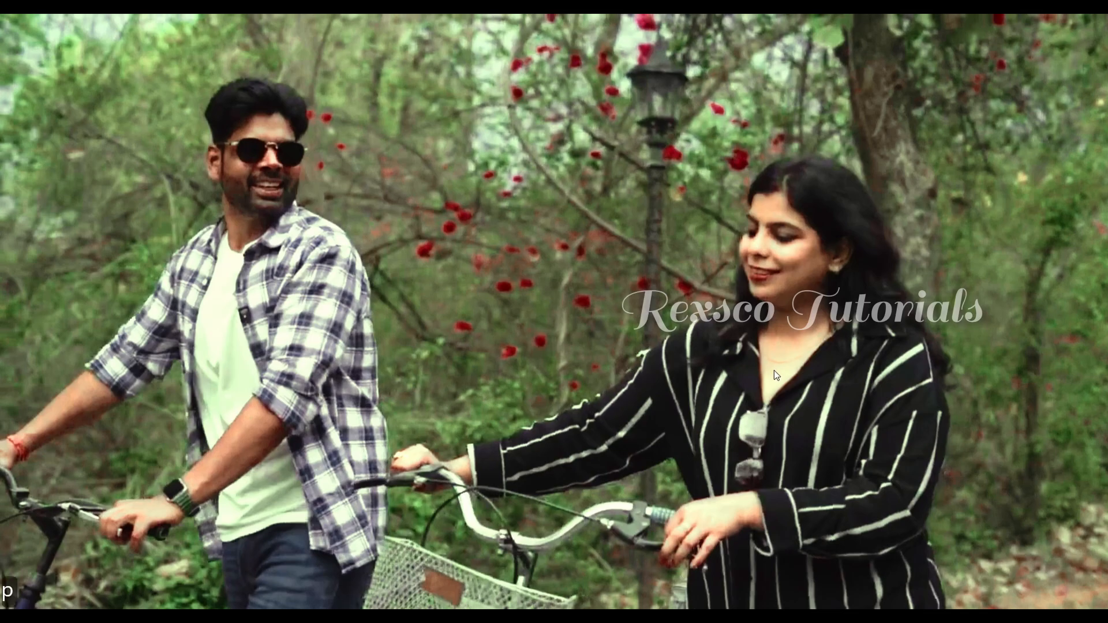
# Review the frame in full-screen view and compare it with node 08 toggled off and on.
pyautogui.moveTo(547, 556)
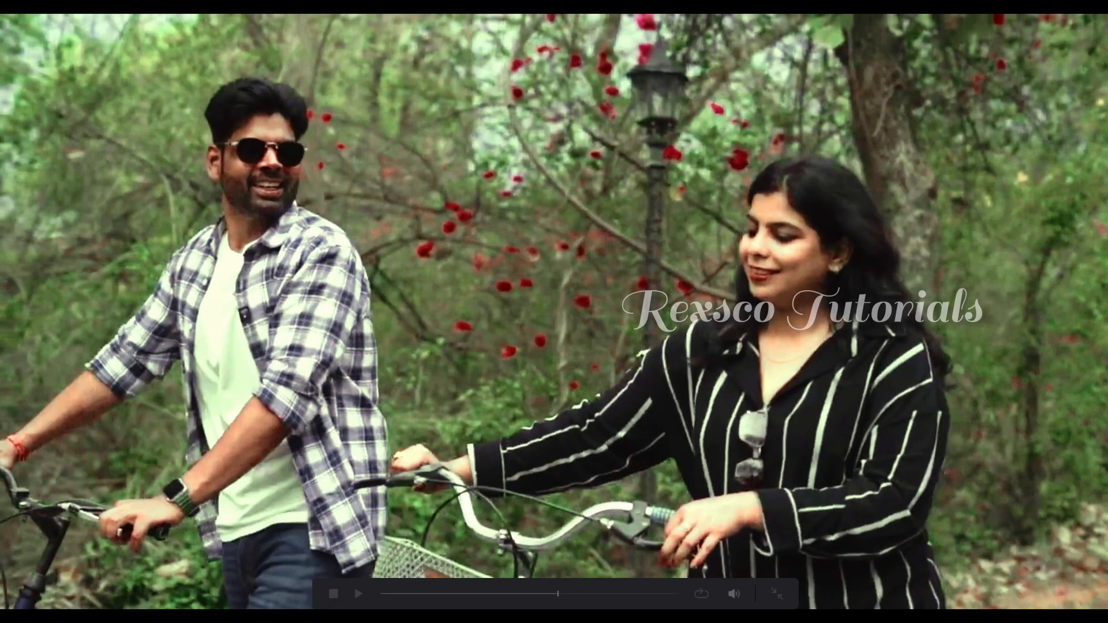
pyautogui.press('Escape')
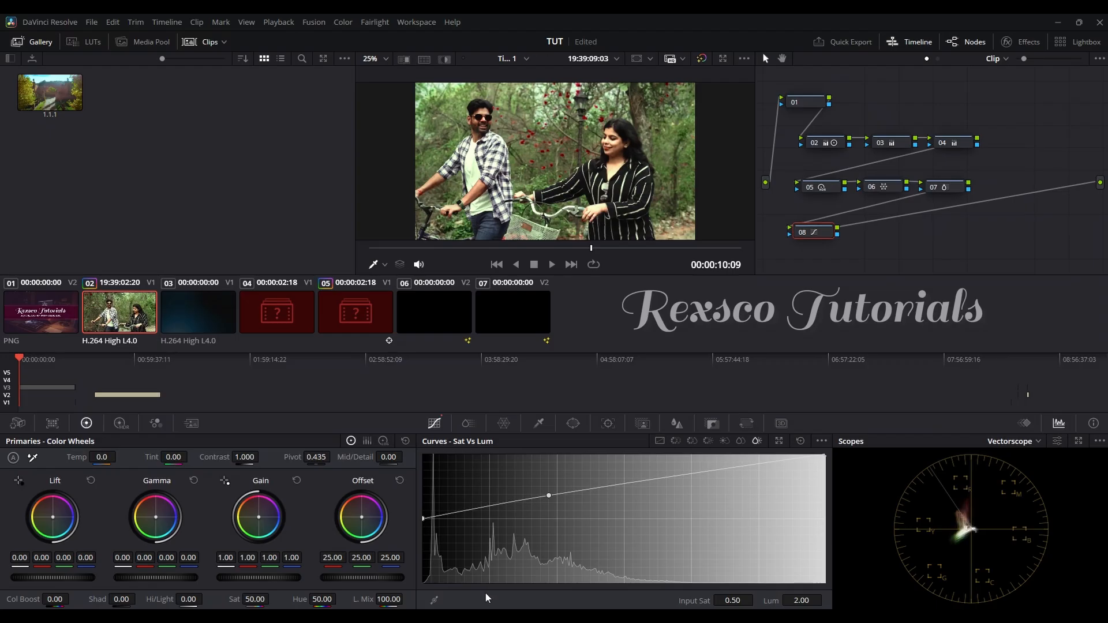
pyautogui.moveTo(814, 231); pyautogui.dragTo(797, 230)
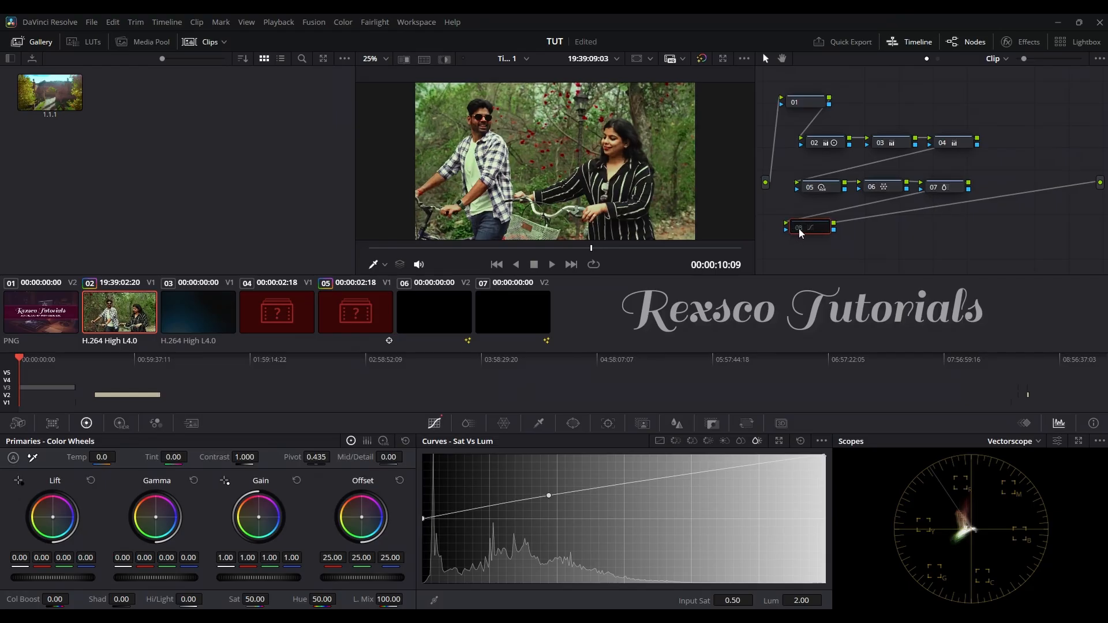
pyautogui.hotkey('ctrl', 'd')
pyautogui.hotkey('ctrl', 'd')
pyautogui.hotkey('ctrl', 'd')
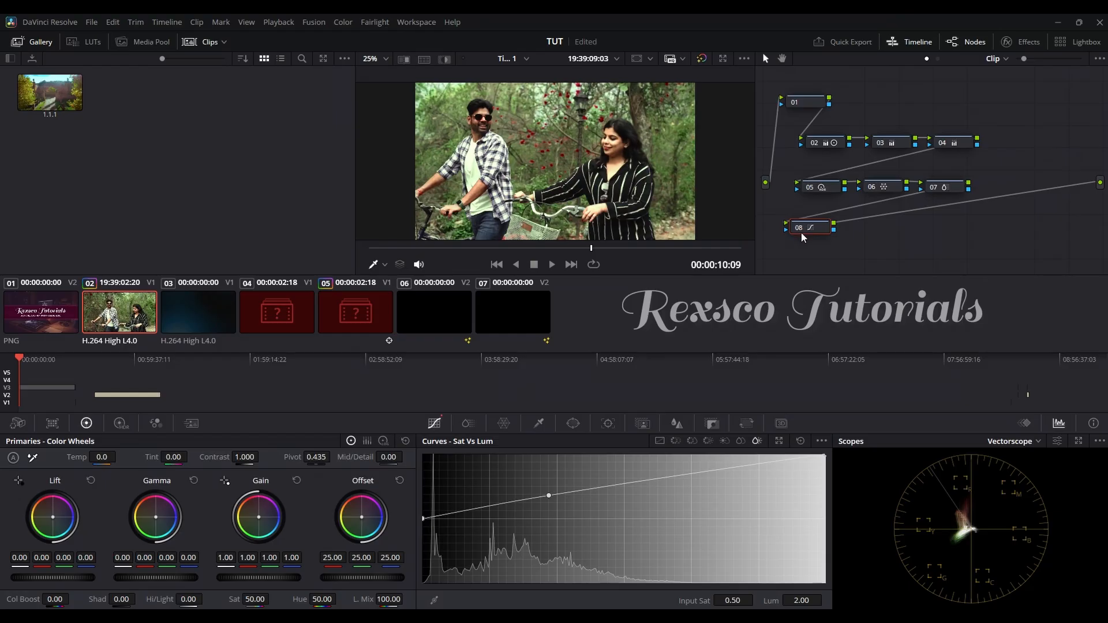
# Shift node 08 slightly, add a serial node after it, and reselect node 07.
pyautogui.moveTo(816, 230); pyautogui.dragTo(812, 226)
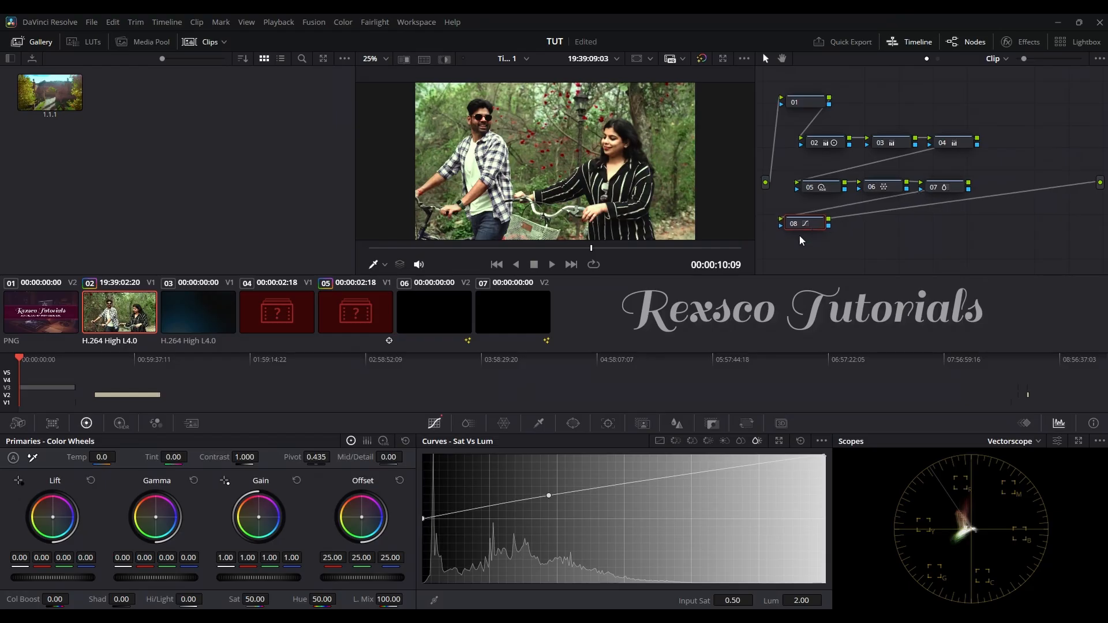
pyautogui.hotkey('alt', 's')
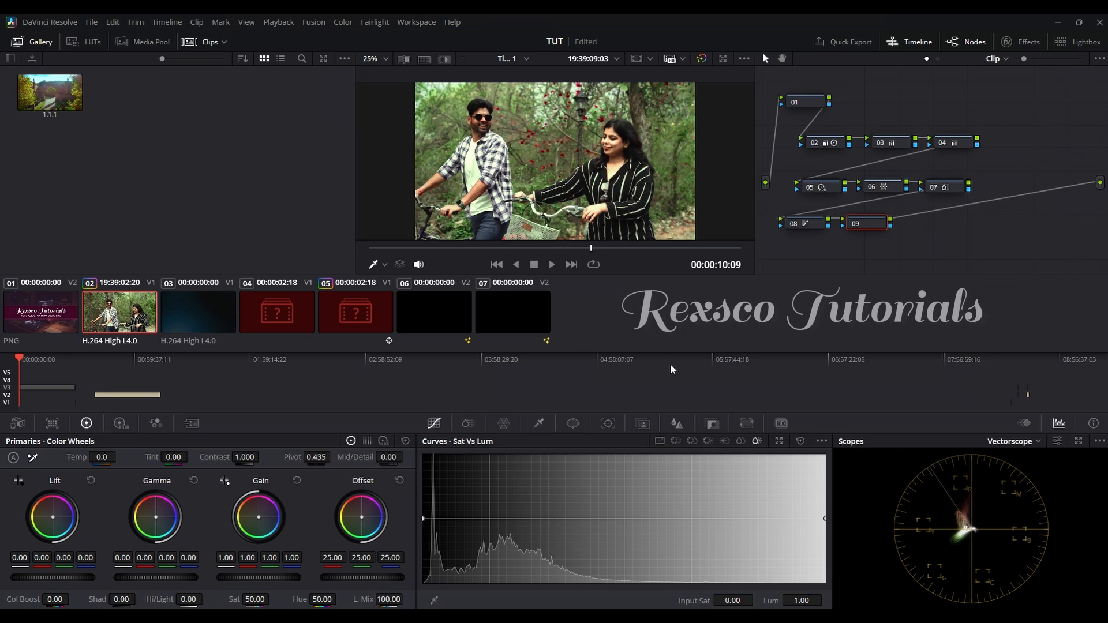
pyautogui.click(954, 188)
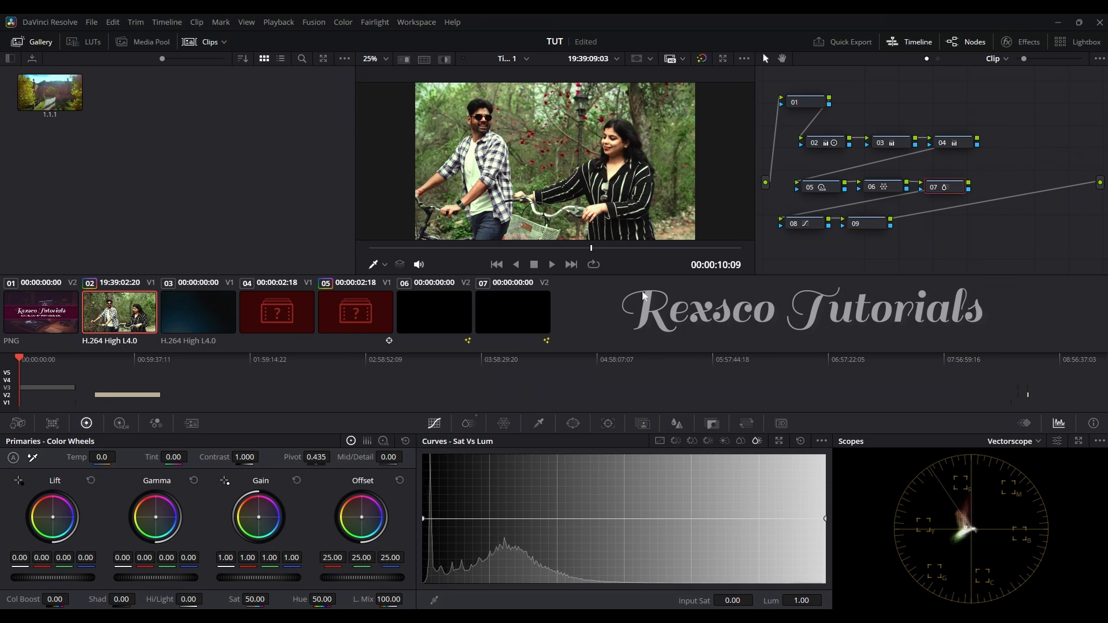
# In node 07's ColorSlice, set green density to 0.69, red density to 0.35 and magenta saturation to 1.30.
pyautogui.click(466, 423)
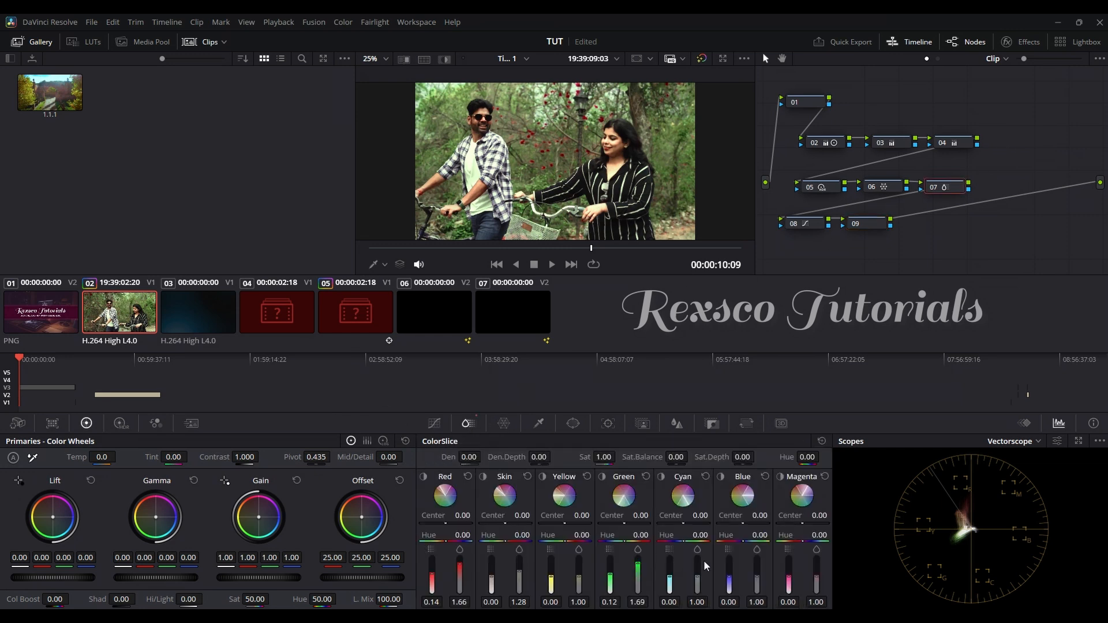
pyautogui.moveTo(610, 584); pyautogui.dragTo(610, 559)
pyautogui.moveTo(432, 580); pyautogui.dragTo(431, 561)
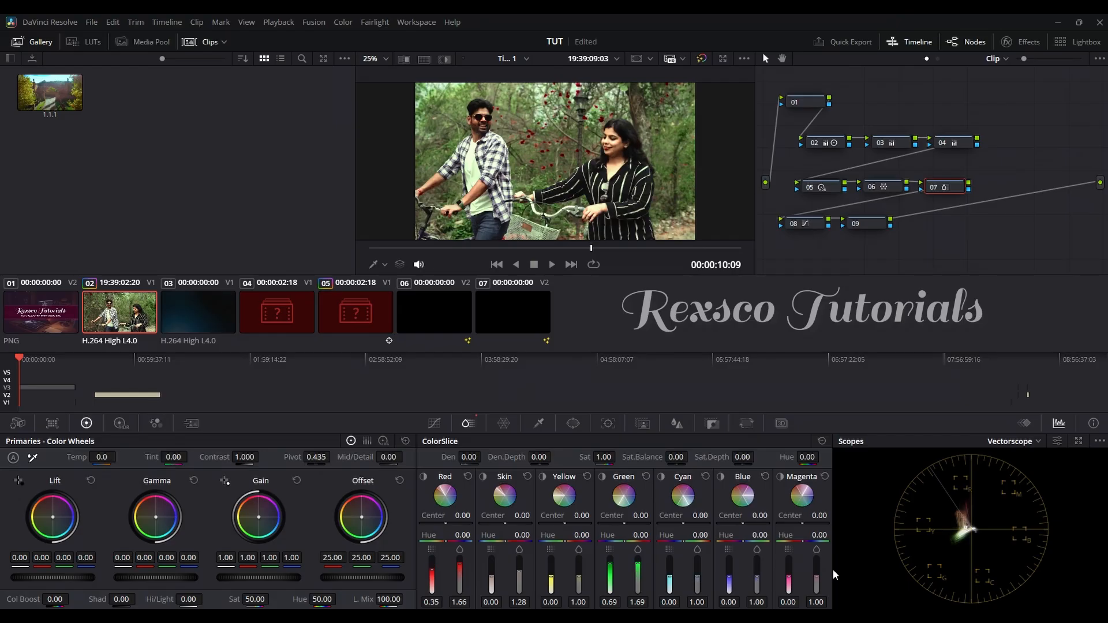
pyautogui.moveTo(817, 577); pyautogui.dragTo(817, 572)
# Review the frame at 00:00:06:17 in full-screen view and select node 09.
pyautogui.moveTo(453, 247)
pyautogui.mouseDown()
pyautogui.moveTo(362, 250)
pyautogui.moveTo(462, 250)
pyautogui.mouseUp()
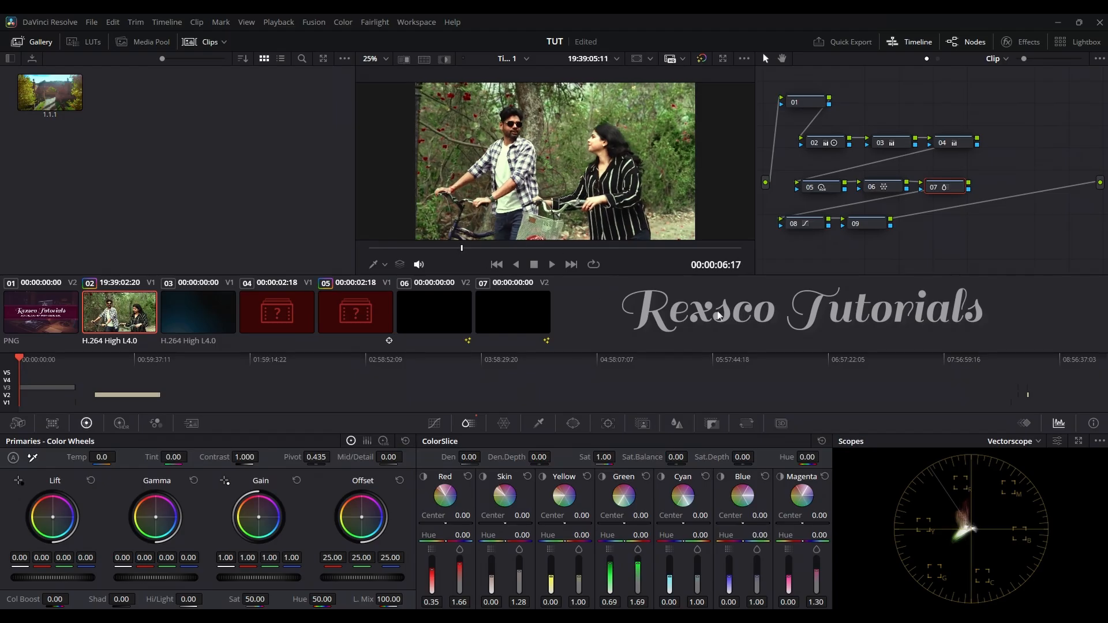
pyautogui.hotkey('ctrl', 'f')
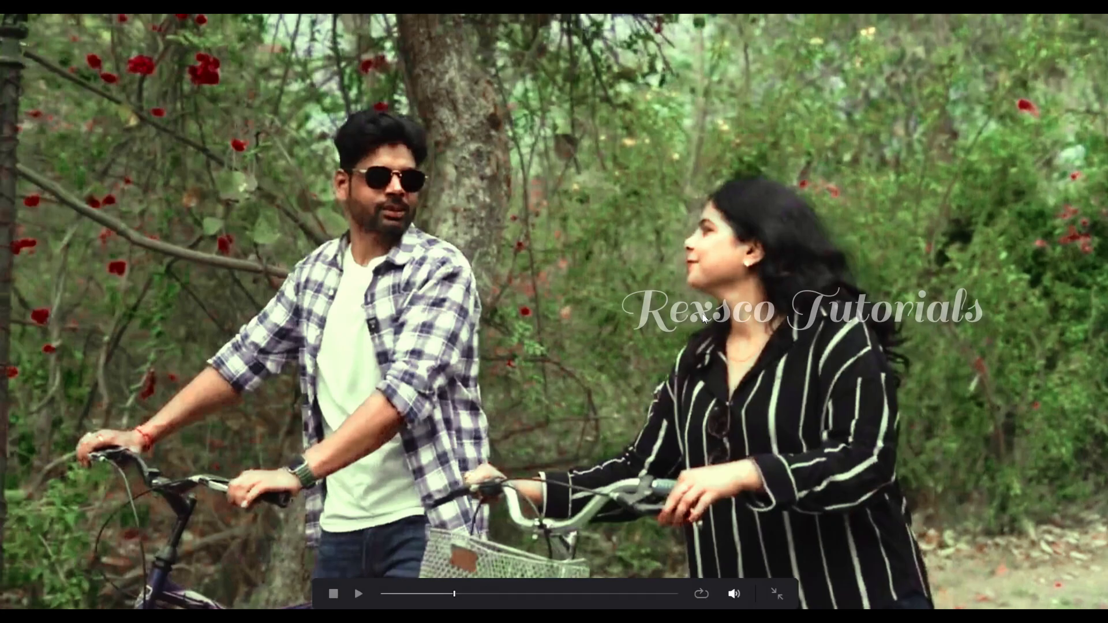
pyautogui.hotkey('ctrl', 'f')
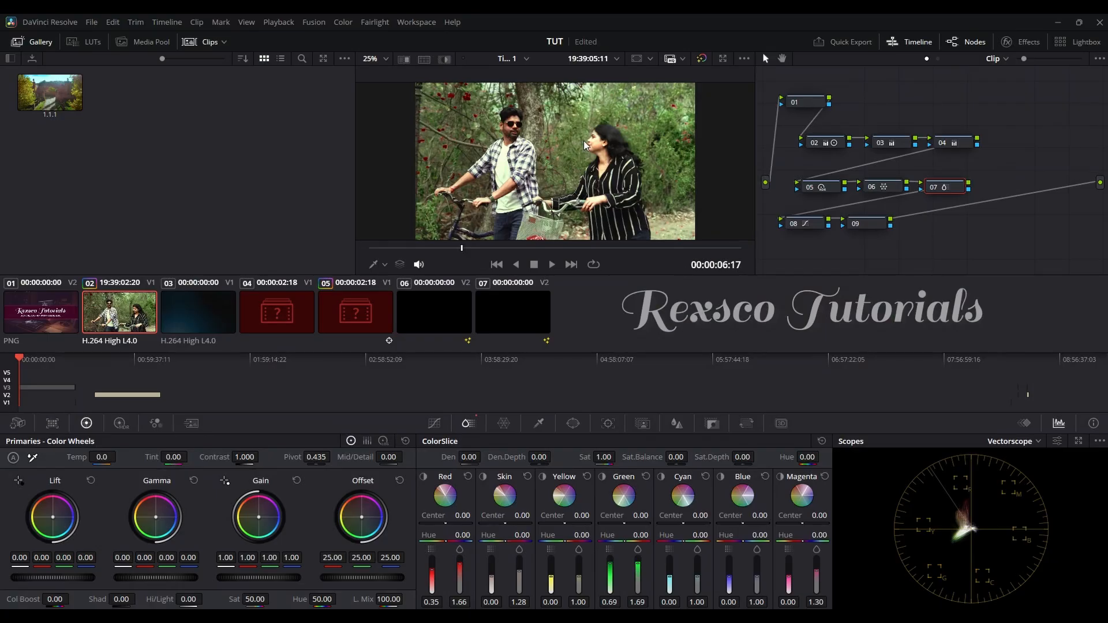
pyautogui.click(864, 228)
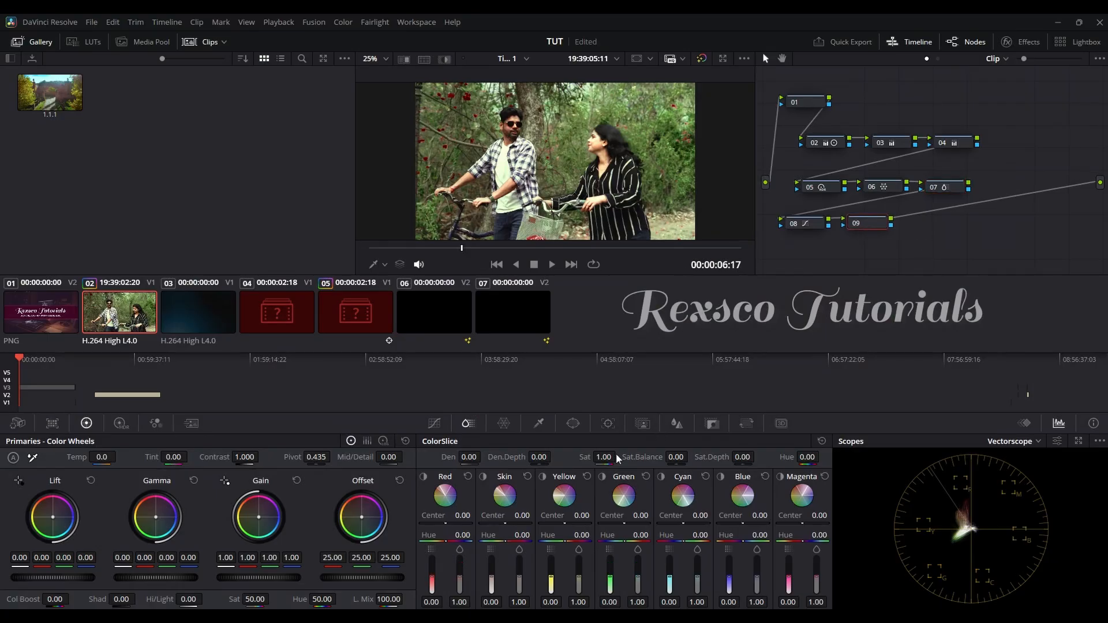
# Try a circular window over the woman's face and upper body on node 09, with aspect 34.90, pan 53.25 and tilt 49.37.
pyautogui.click(572, 423)
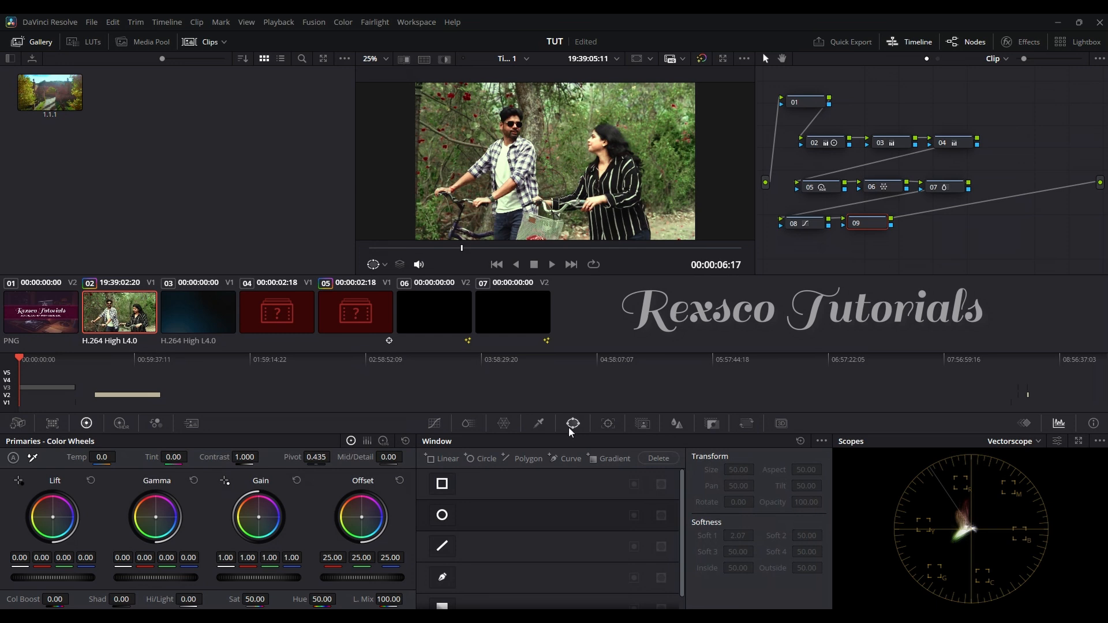
pyautogui.click(442, 516)
pyautogui.moveTo(558, 180)
pyautogui.mouseDown()
pyautogui.moveTo(596, 176)
pyautogui.moveTo(637, 200)
pyautogui.moveTo(596, 218)
pyautogui.moveTo(607, 194)
pyautogui.moveTo(609, 204)
pyautogui.moveTo(649, 171)
pyautogui.mouseUp()
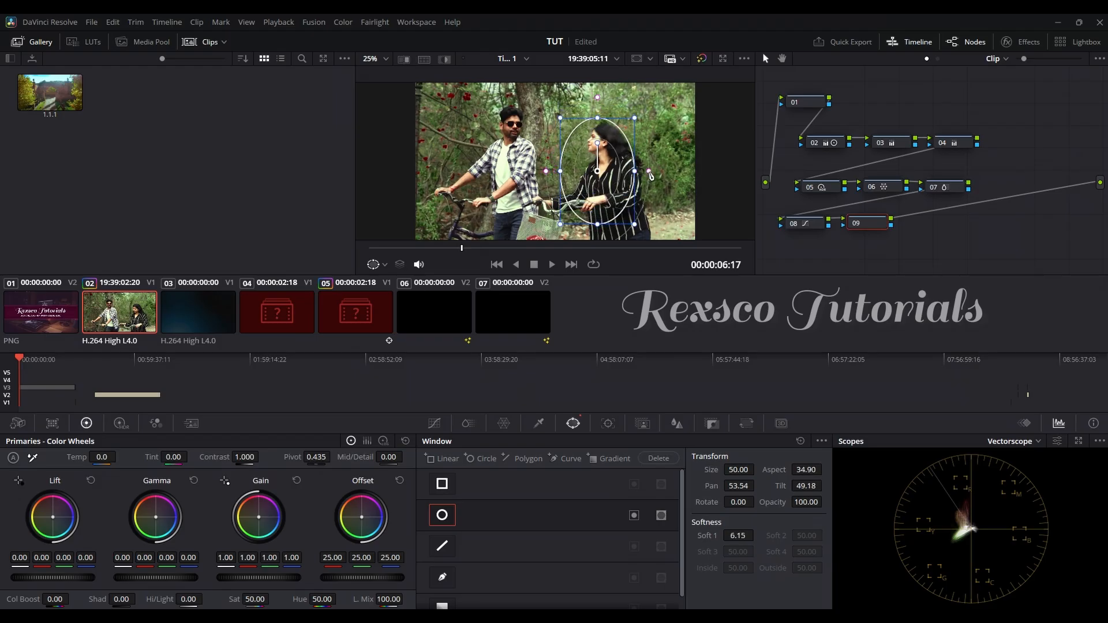
pyautogui.moveTo(634, 118); pyautogui.dragTo(621, 124)
pyautogui.moveTo(603, 163); pyautogui.dragTo(603, 161)
pyautogui.moveTo(625, 210); pyautogui.dragTo(602, 198)
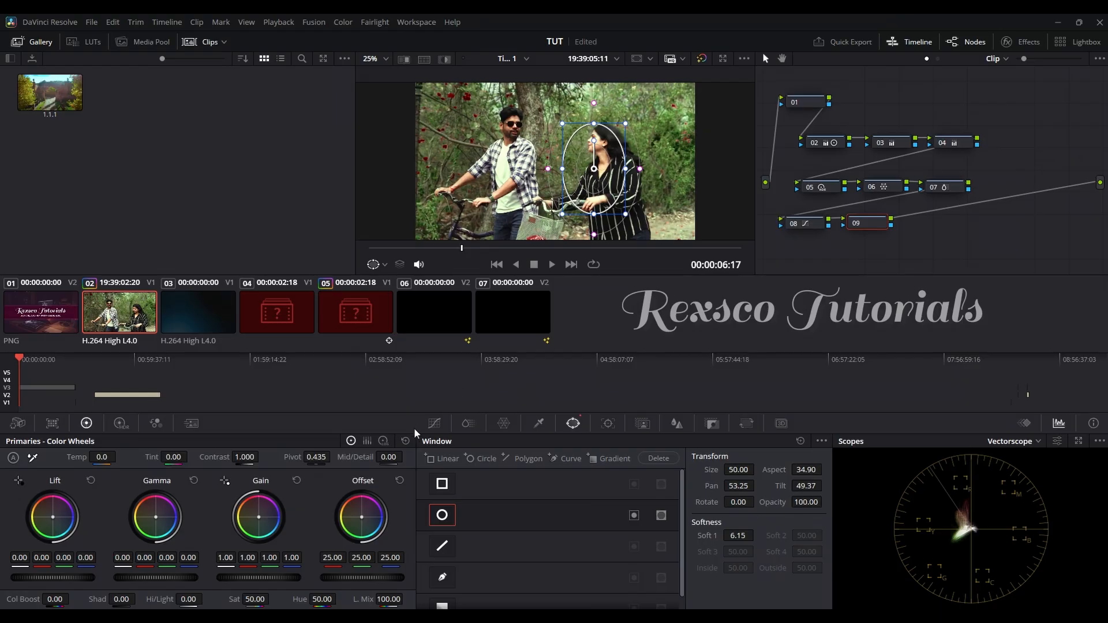
# Try lowering the gamma to -0.06 inside the circular window, and reset node 09's grade.
pyautogui.moveTo(154, 575); pyautogui.dragTo(143, 576)
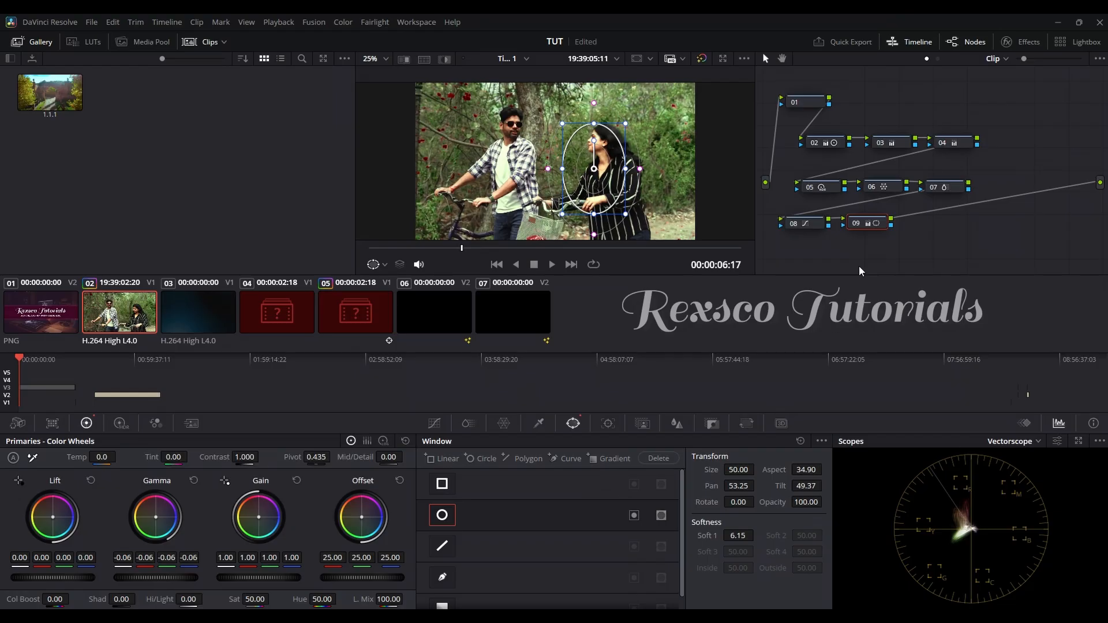
pyautogui.rightClick(866, 227)
pyautogui.click(892, 233)
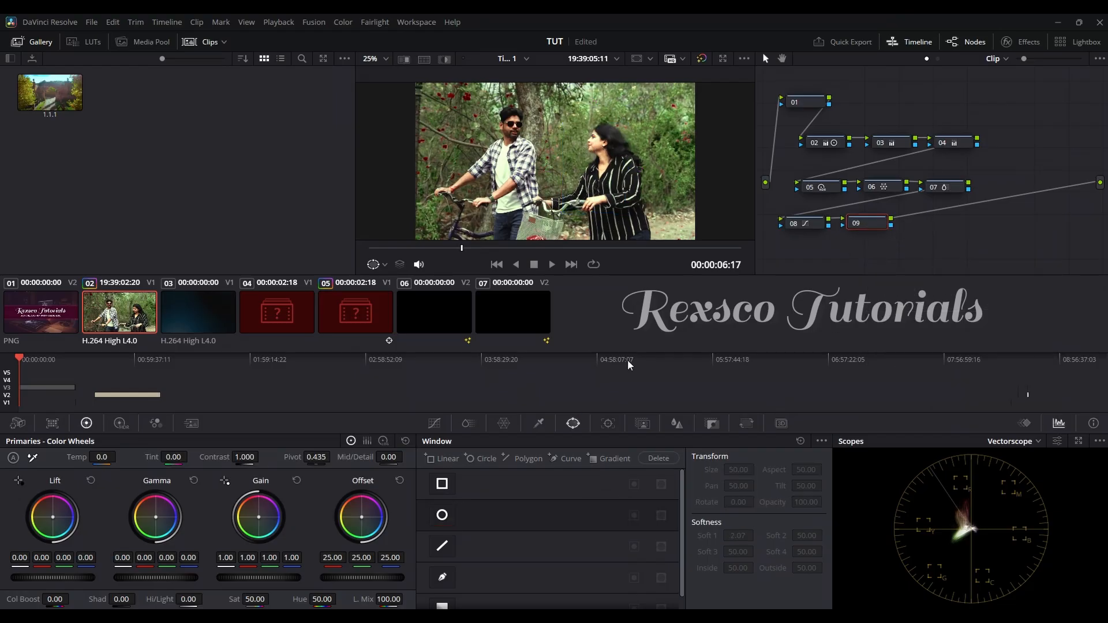
# Sample the woman's face with the HSL qualifier on node 09 and highlight the selected skin tones.
pyautogui.click(539, 424)
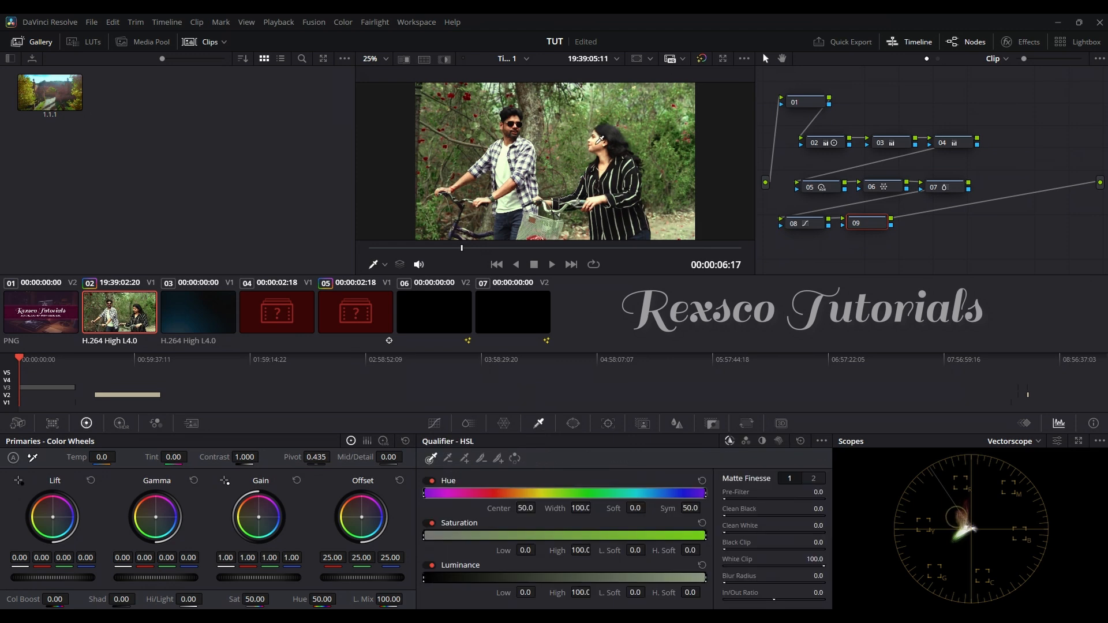
pyautogui.click(599, 142)
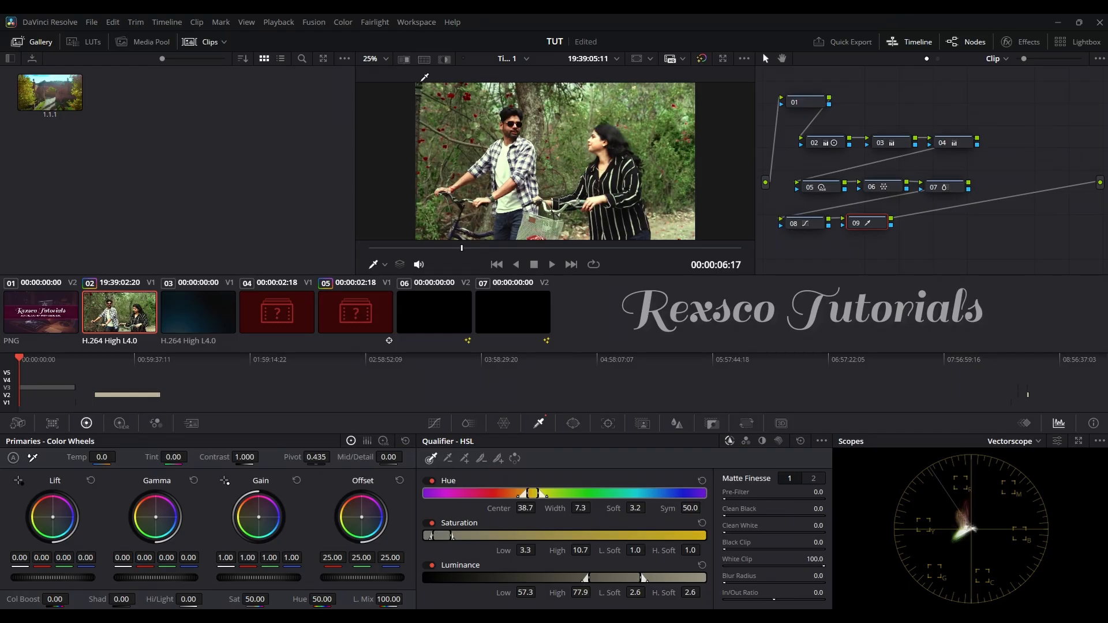
pyautogui.click(444, 59)
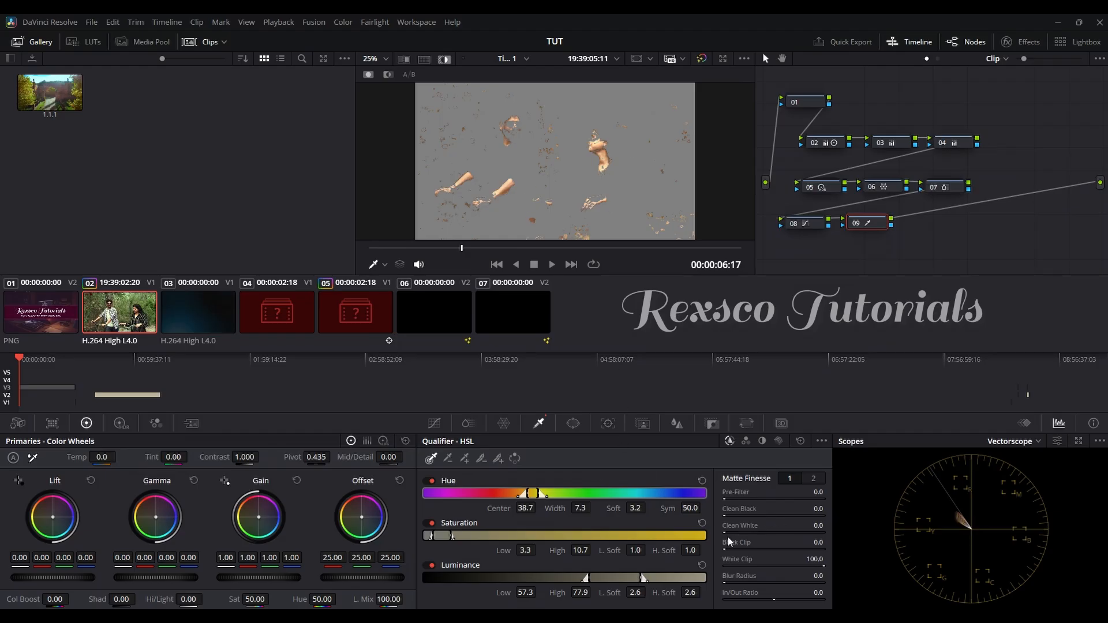
# Refine the skin matte with Clean White 47.0, Clean Black 16.3 and Blur Radius 132.1, and turn off the highlight.
pyautogui.moveTo(726, 532); pyautogui.dragTo(769, 532)
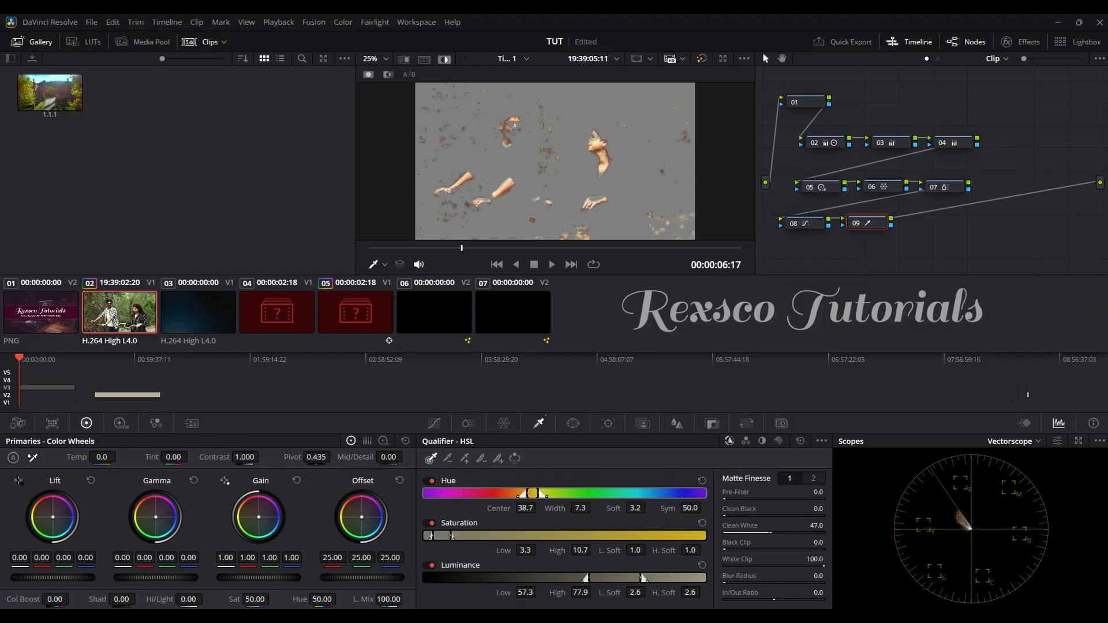
pyautogui.moveTo(725, 515); pyautogui.dragTo(741, 516)
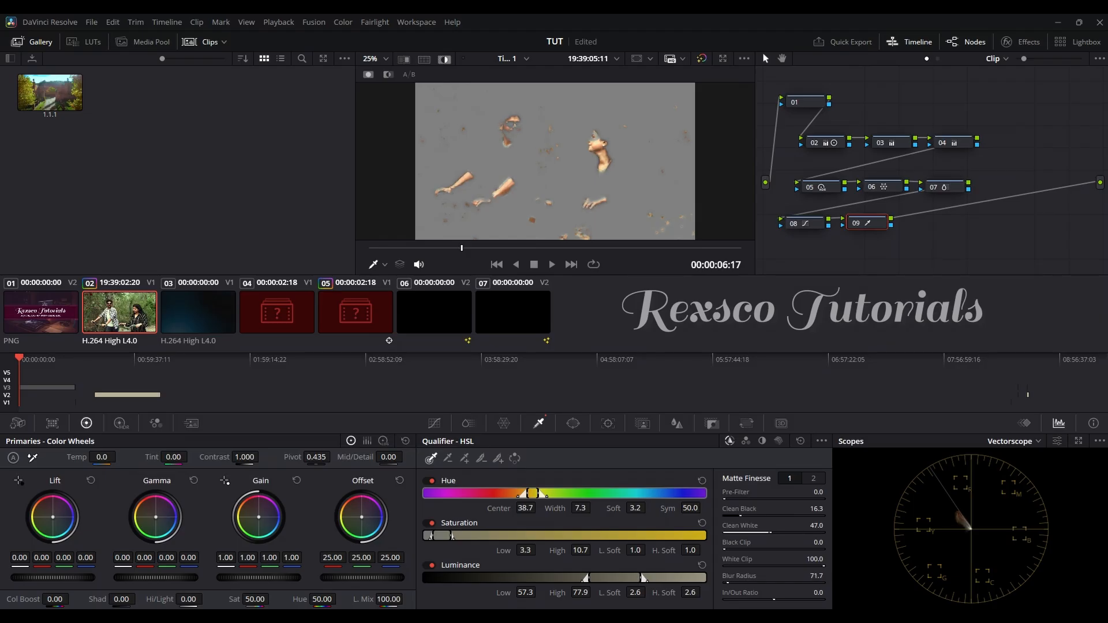
pyautogui.moveTo(731, 582); pyautogui.dragTo(730, 582)
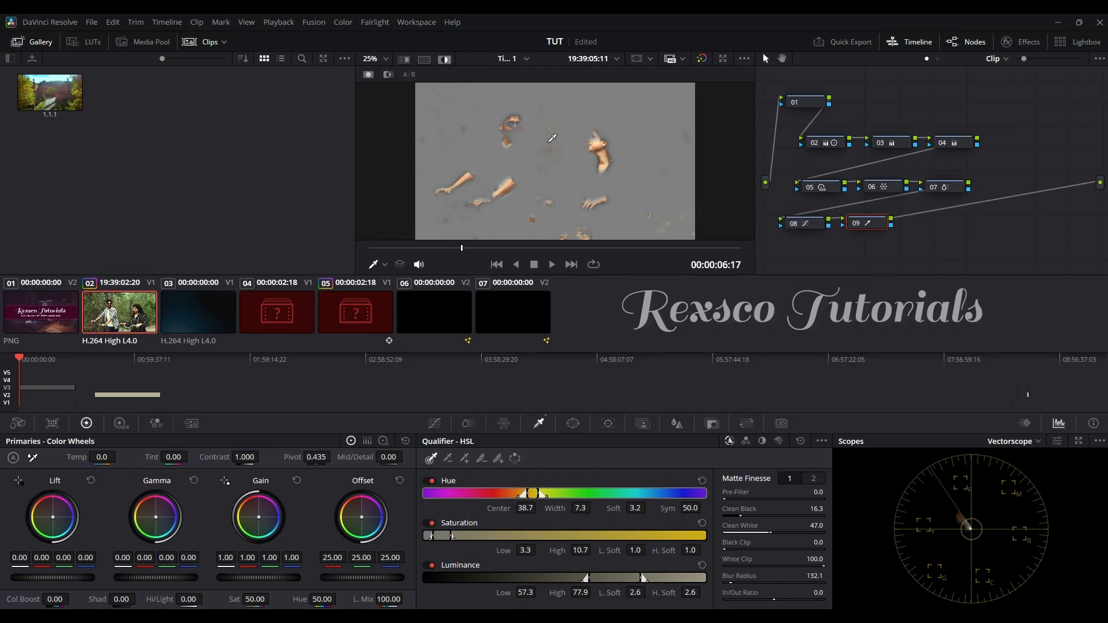
pyautogui.click(445, 60)
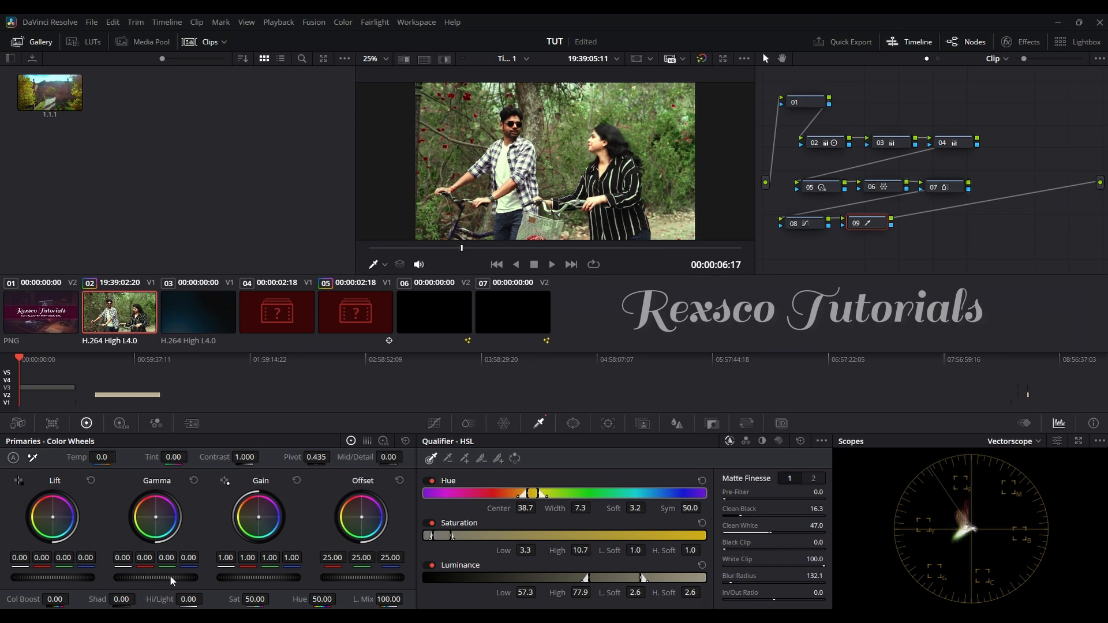
# Lower node 09's gamma to -0.09 and review the skin with the node toggled off and on in full-screen view and during playback.
pyautogui.moveTo(156, 578); pyautogui.dragTo(137, 578)
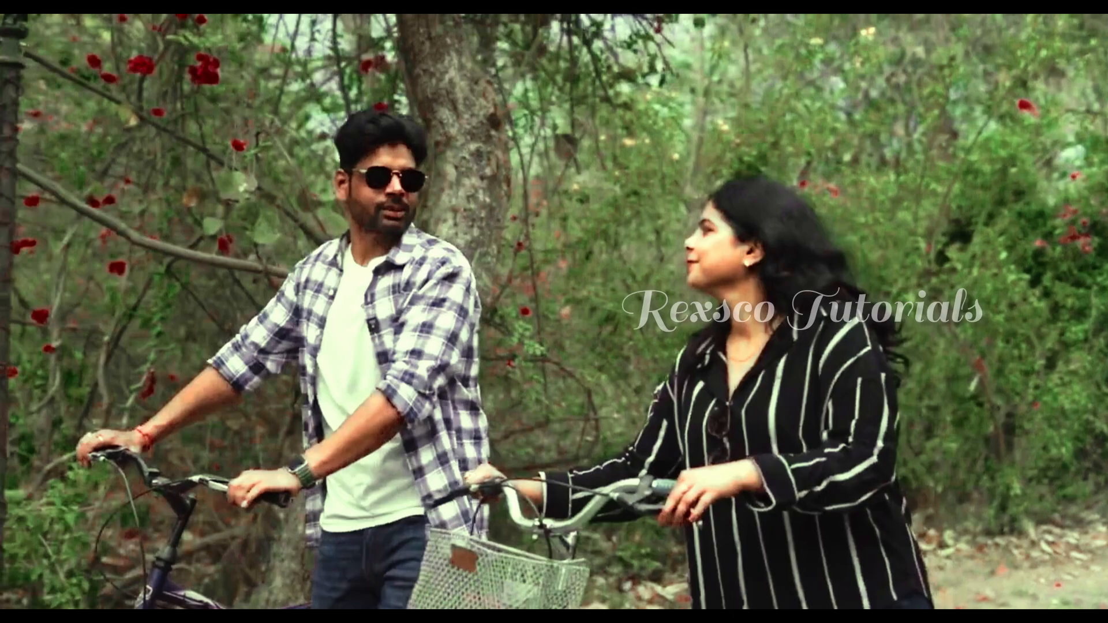
pyautogui.hotkey('ctrl', 'd')
pyautogui.hotkey('ctrl', 'd')
pyautogui.hotkey('ctrl', 'd')
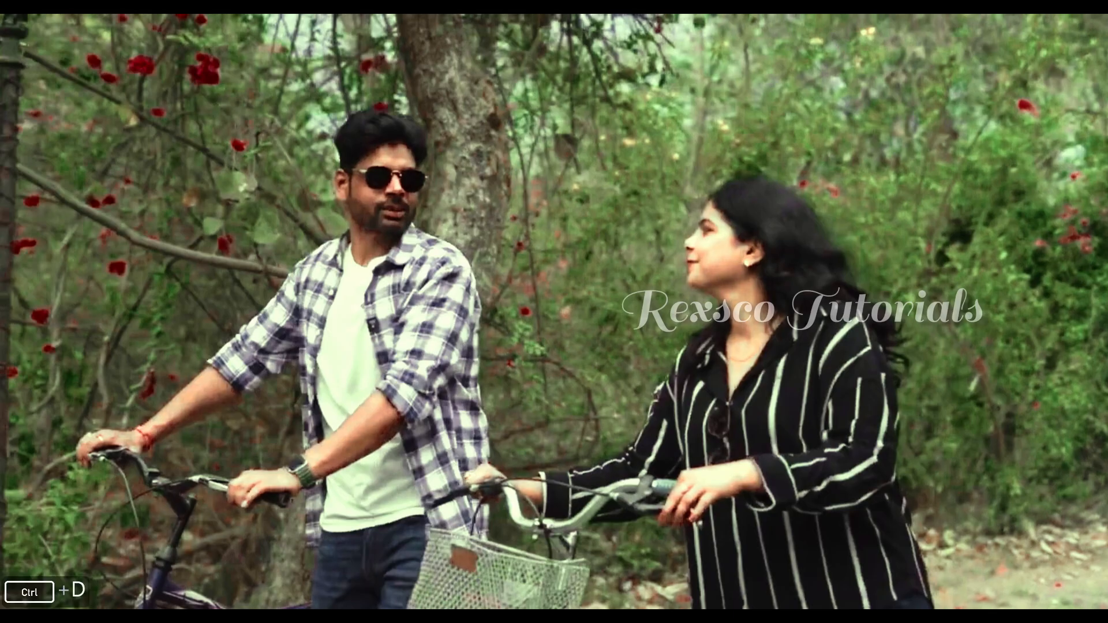
pyautogui.hotkey('ctrl', 'd')
pyautogui.hotkey('ctrl', 'd')
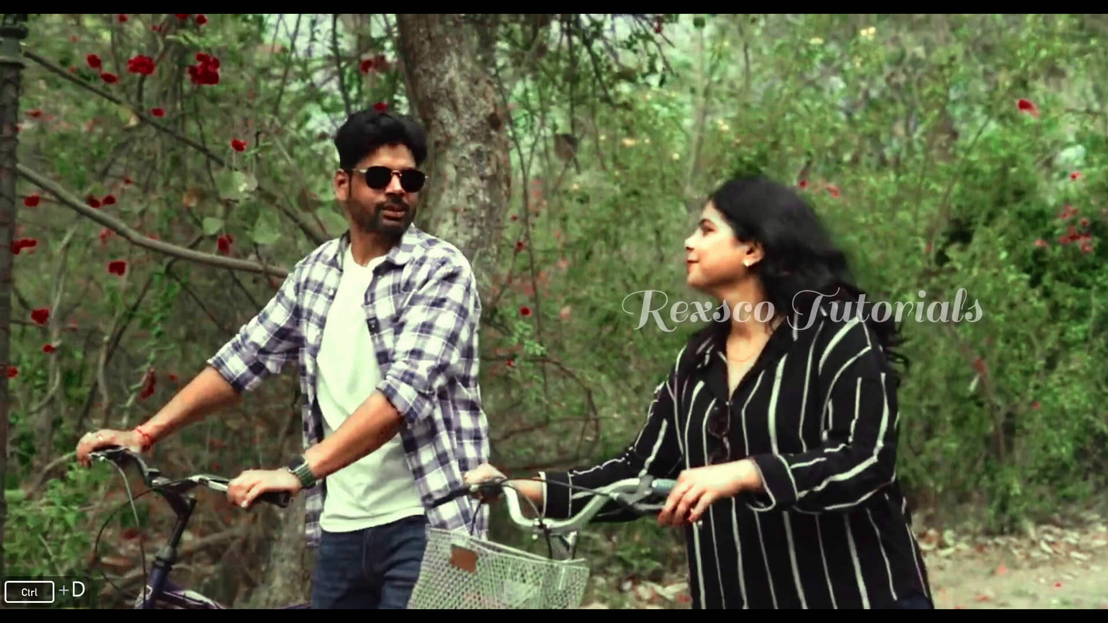
pyautogui.hotkey('ctrl', 'd')
pyautogui.hotkey('ctrl', 'd')
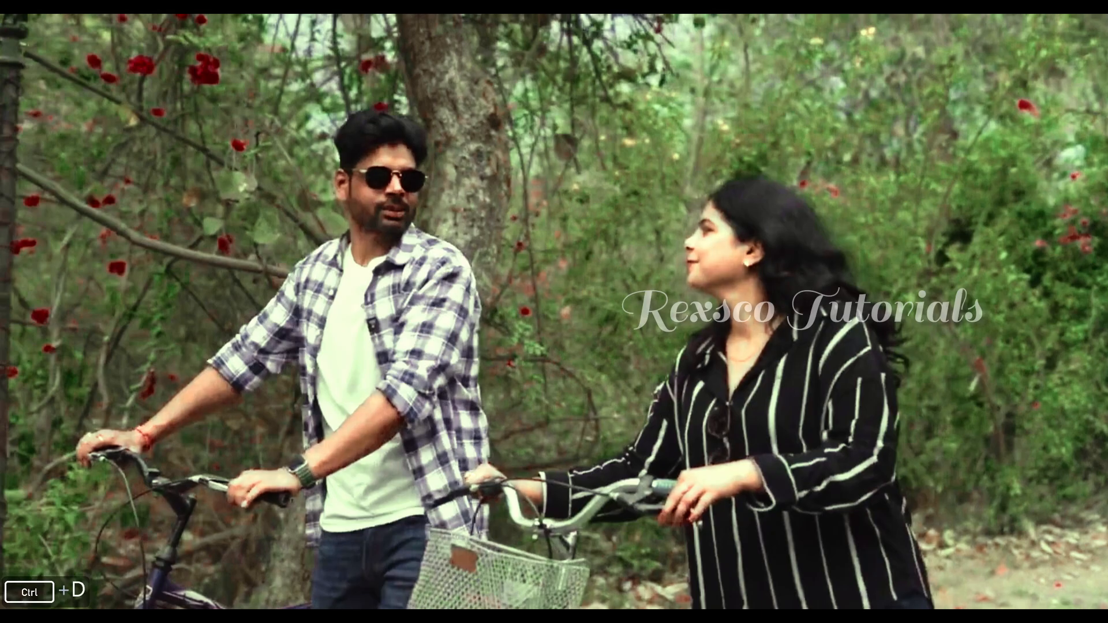
pyautogui.press('p')
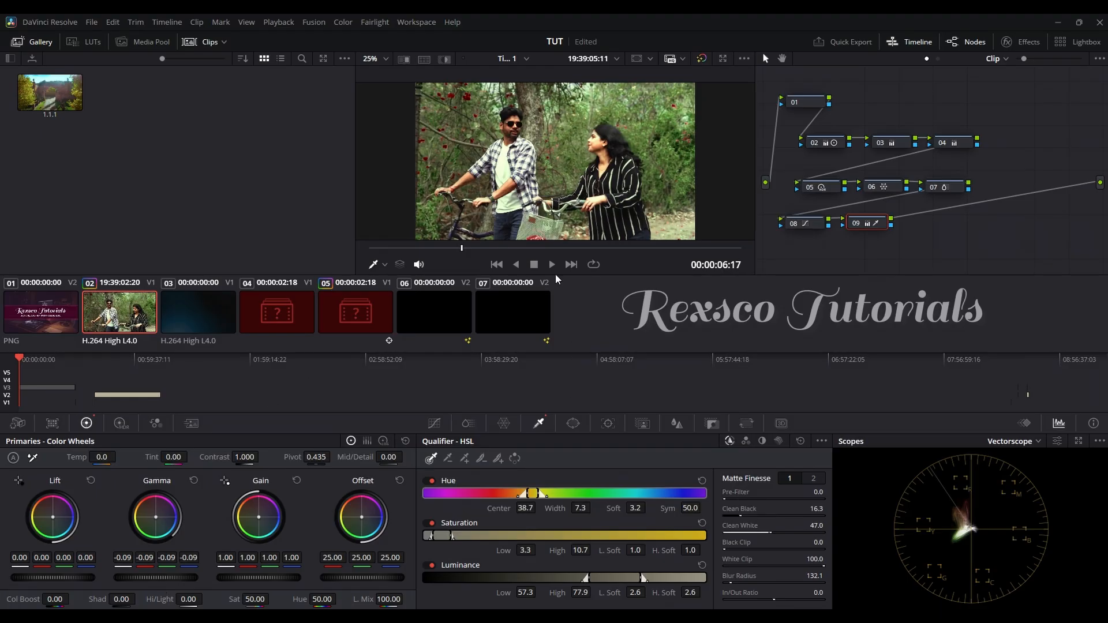
pyautogui.click(552, 264)
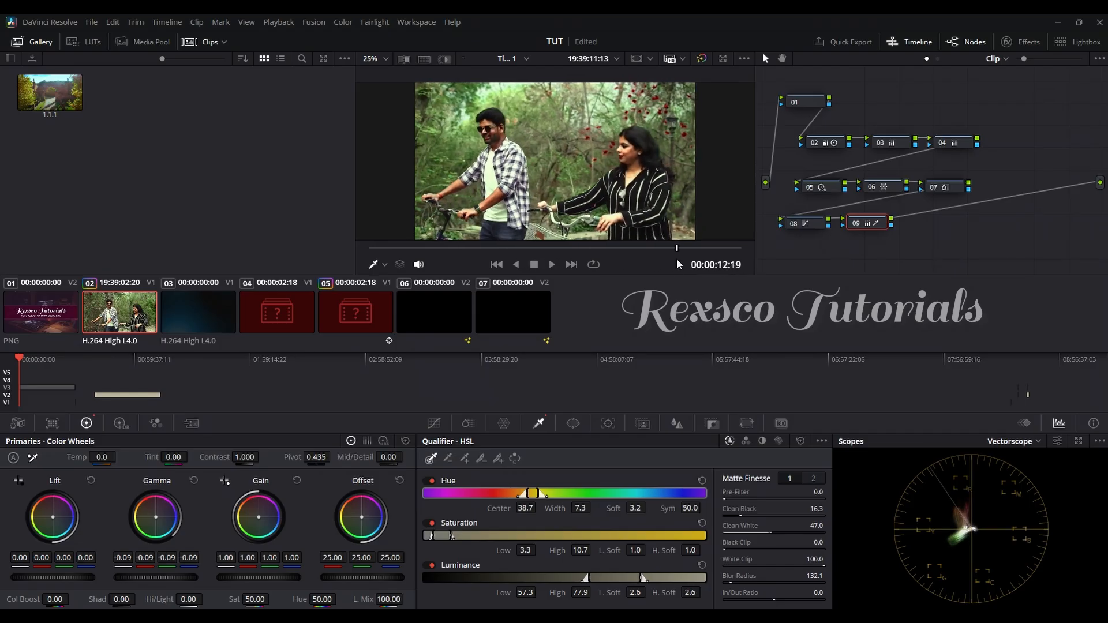
pyautogui.moveTo(681, 258); pyautogui.dragTo(550, 263)
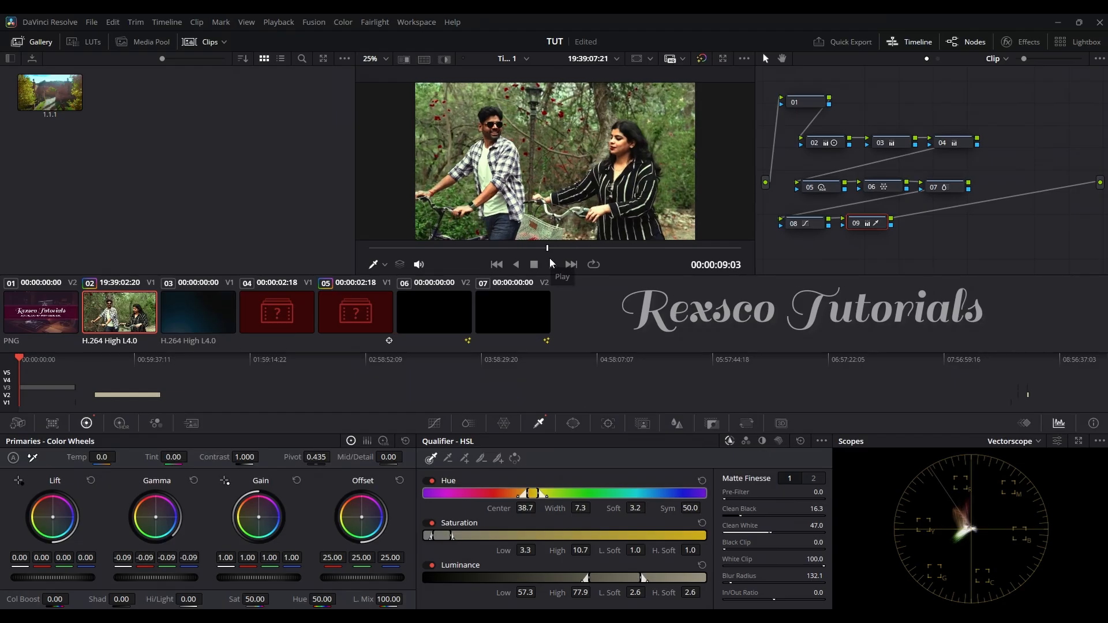
# Compare the frame at 00:00:09:03 with node 09 off and on, and add a serial node after it.
pyautogui.hotkey('ctrl', 'd')
pyautogui.click(852, 225)
pyautogui.click(853, 224)
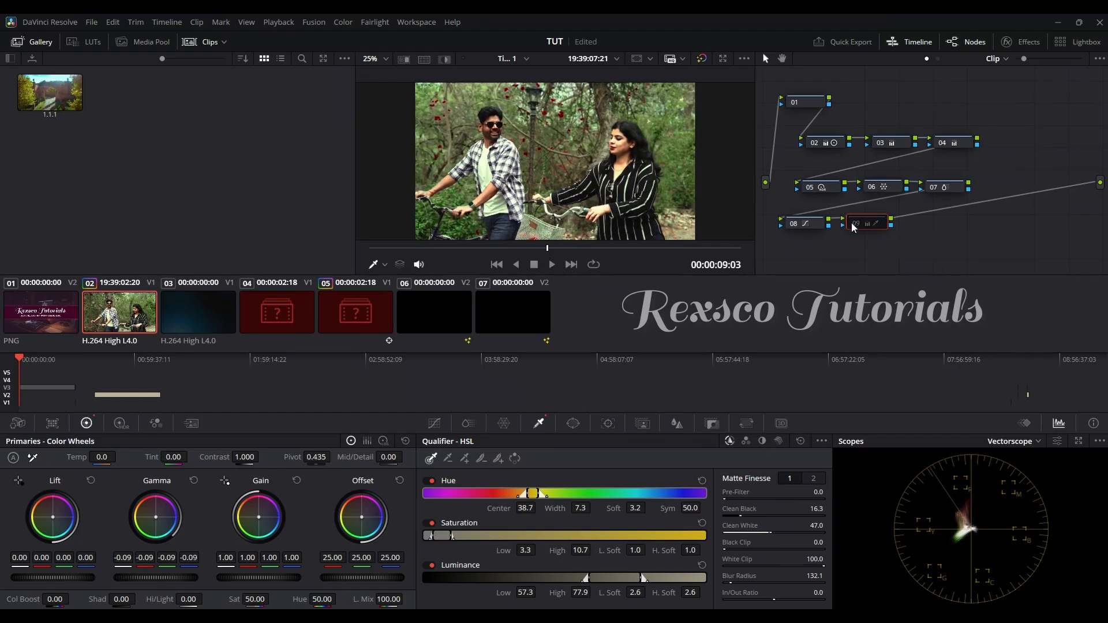
pyautogui.click(853, 225)
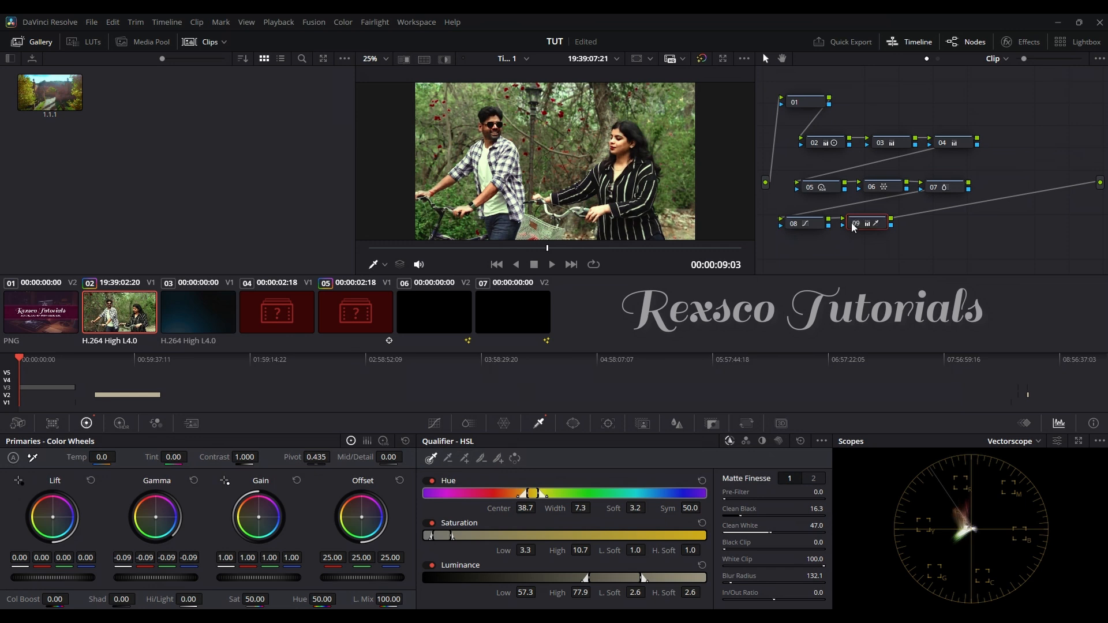
pyautogui.hotkey('alt', 's')
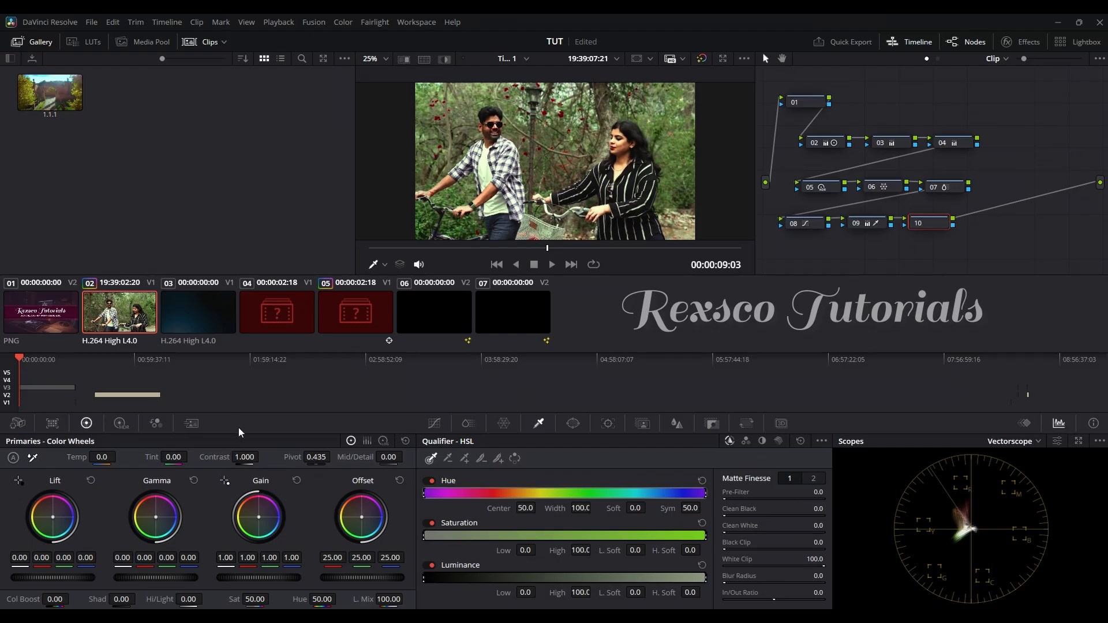
# Try a faded look on node 10 by lifting the custom curve's black point and lowering its highlights, and reset the node.
pyautogui.click(437, 424)
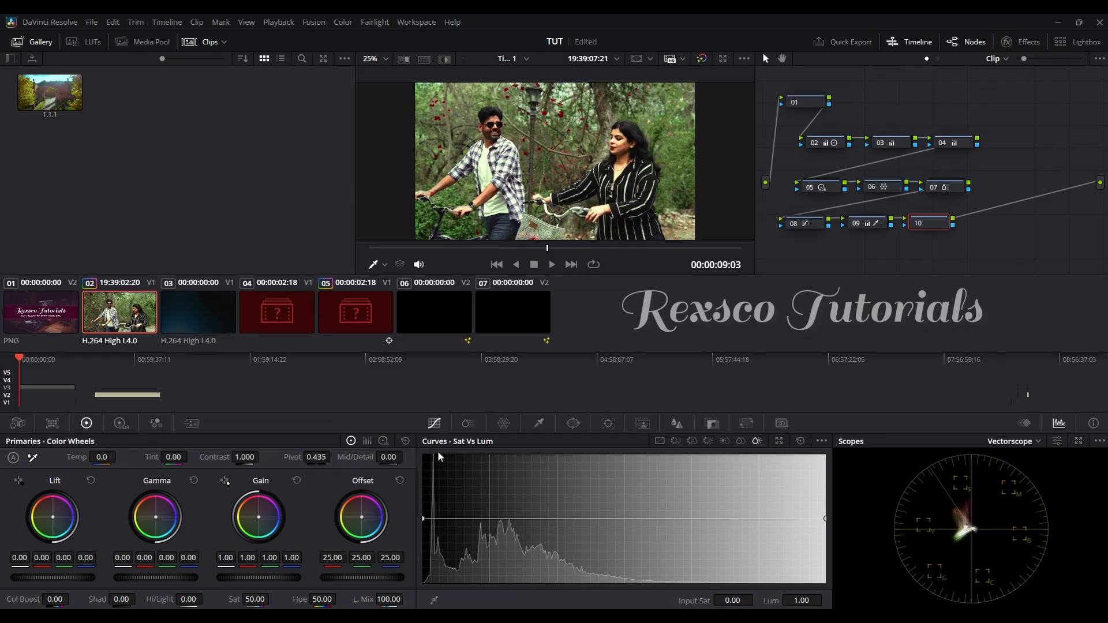
pyautogui.click(660, 441)
pyautogui.moveTo(432, 595)
pyautogui.mouseDown()
pyautogui.moveTo(429, 578)
pyautogui.moveTo(463, 572)
pyautogui.moveTo(431, 580)
pyautogui.moveTo(434, 588)
pyautogui.mouseUp()
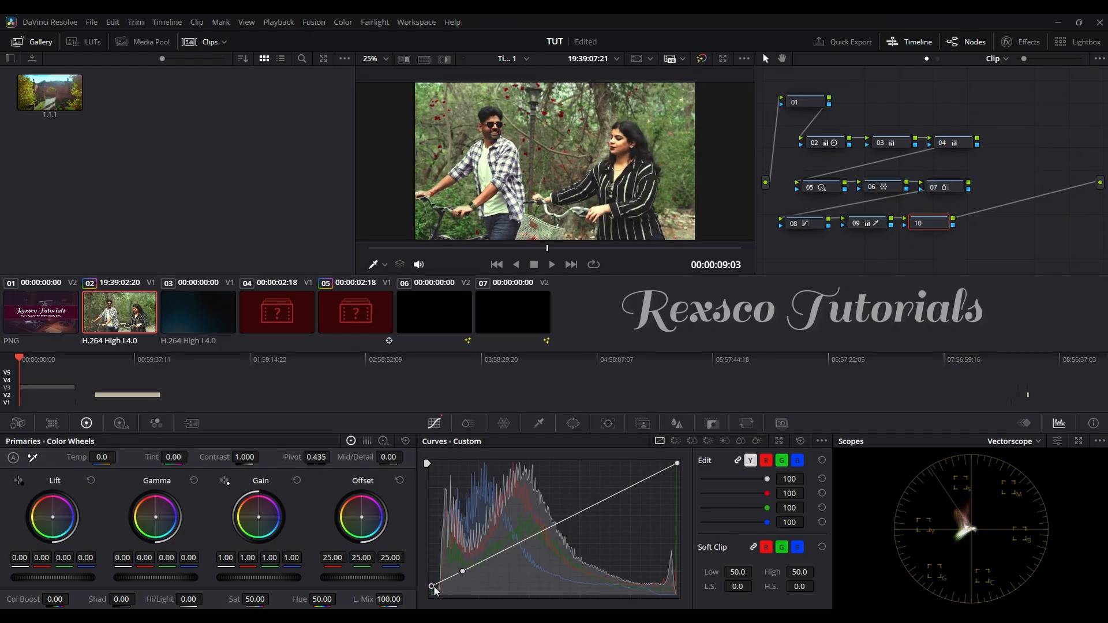
pyautogui.moveTo(677, 465); pyautogui.dragTo(635, 503)
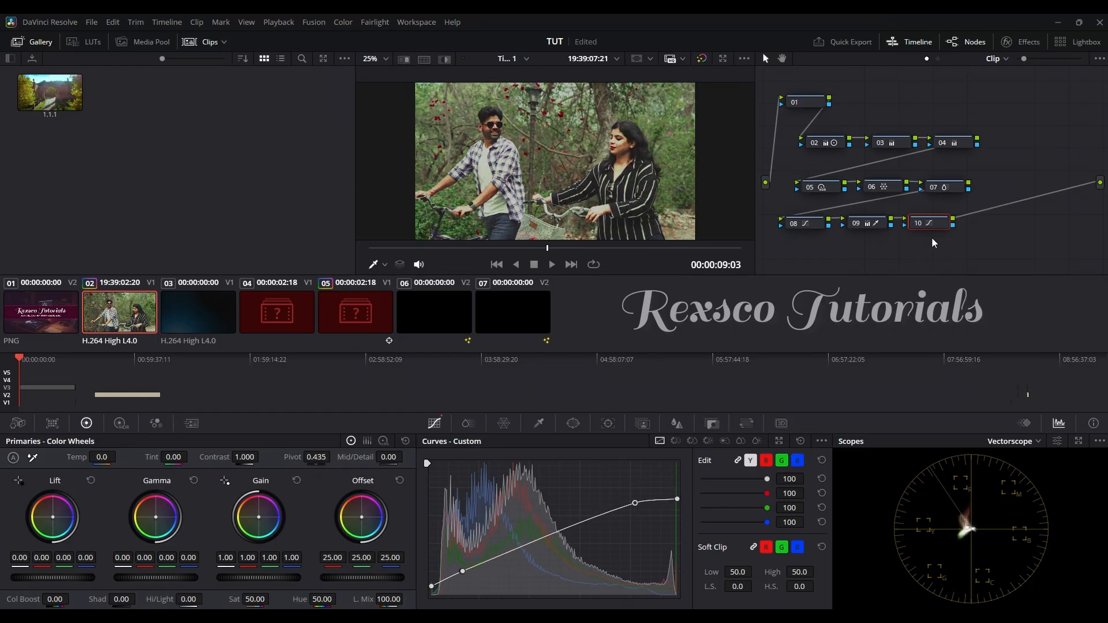
pyautogui.rightClick(923, 225)
pyautogui.click(946, 231)
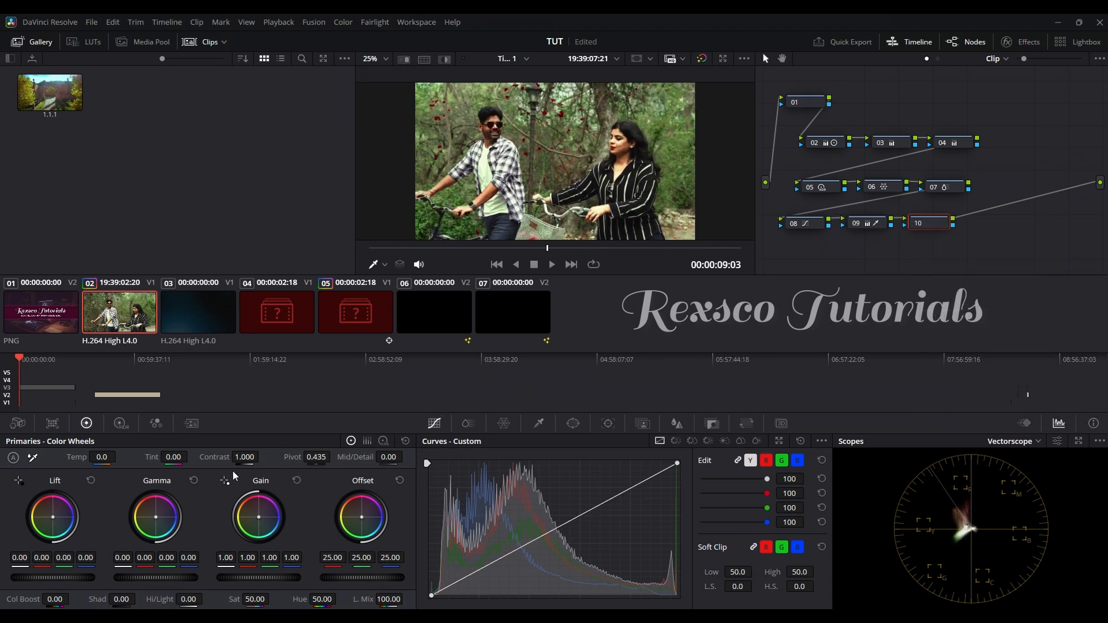
# Lower node 10's contrast to 0.912 and compare the full-screen frame with the node toggled.
pyautogui.moveTo(262, 457); pyautogui.dragTo(262, 457)
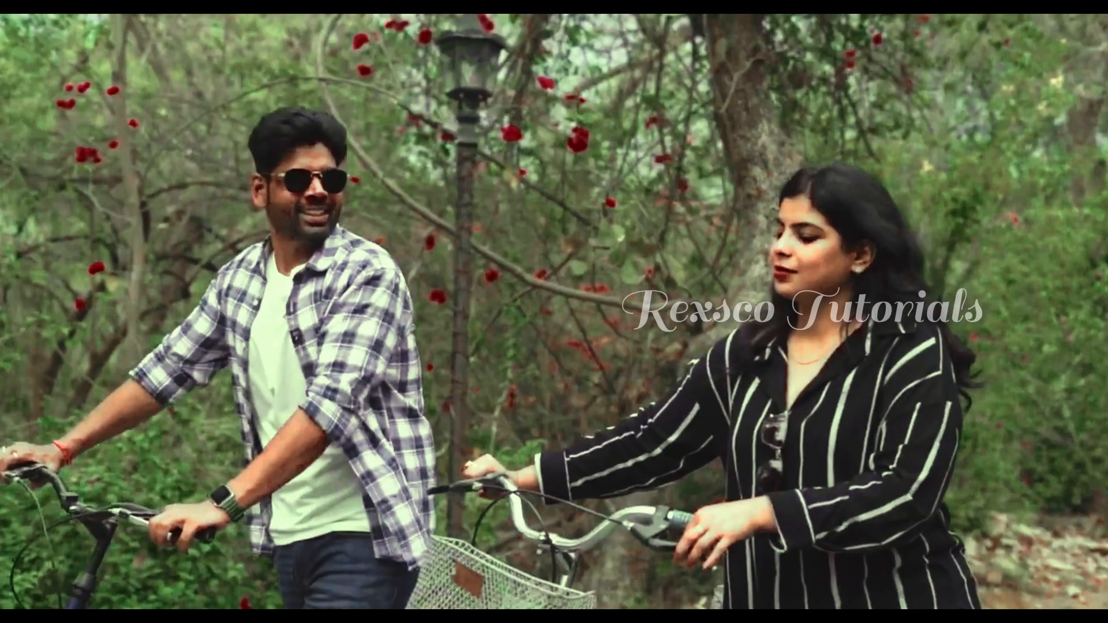
pyautogui.hotkey('ctrl', 'd')
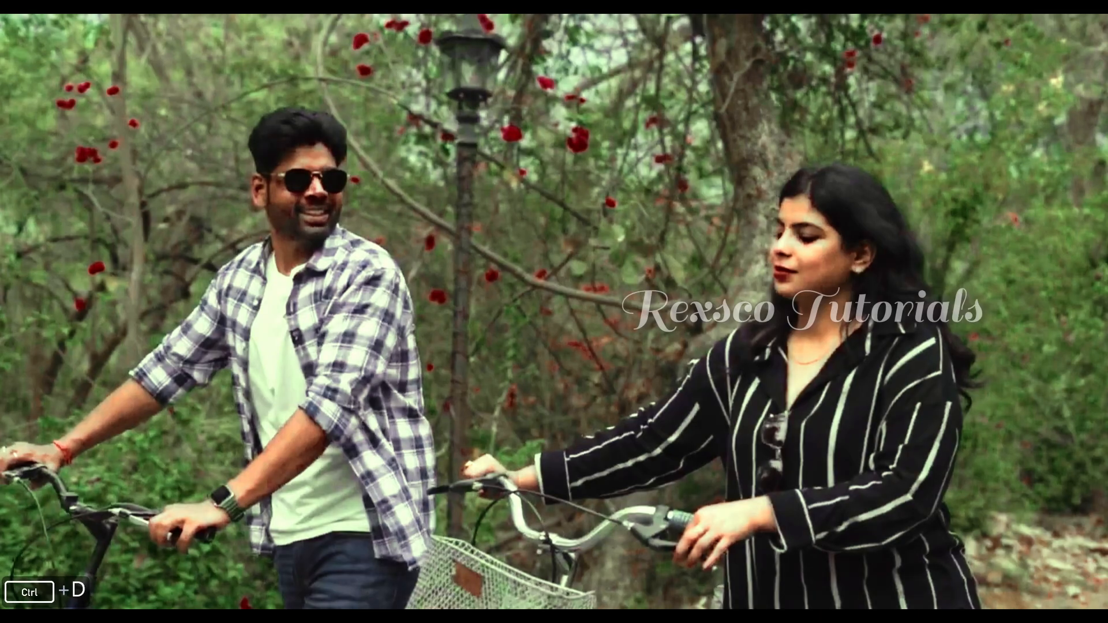
pyautogui.press('p')
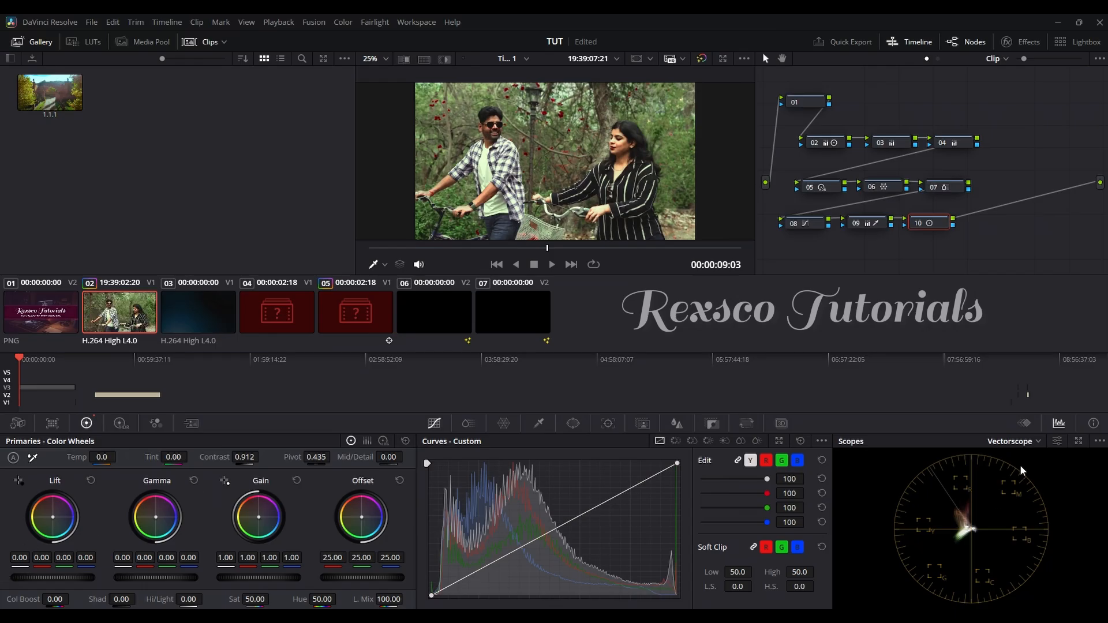
# Switch the scope display to Parade and compare the signal with node 03 off and on.
pyautogui.click(1011, 442)
pyautogui.click(1012, 458)
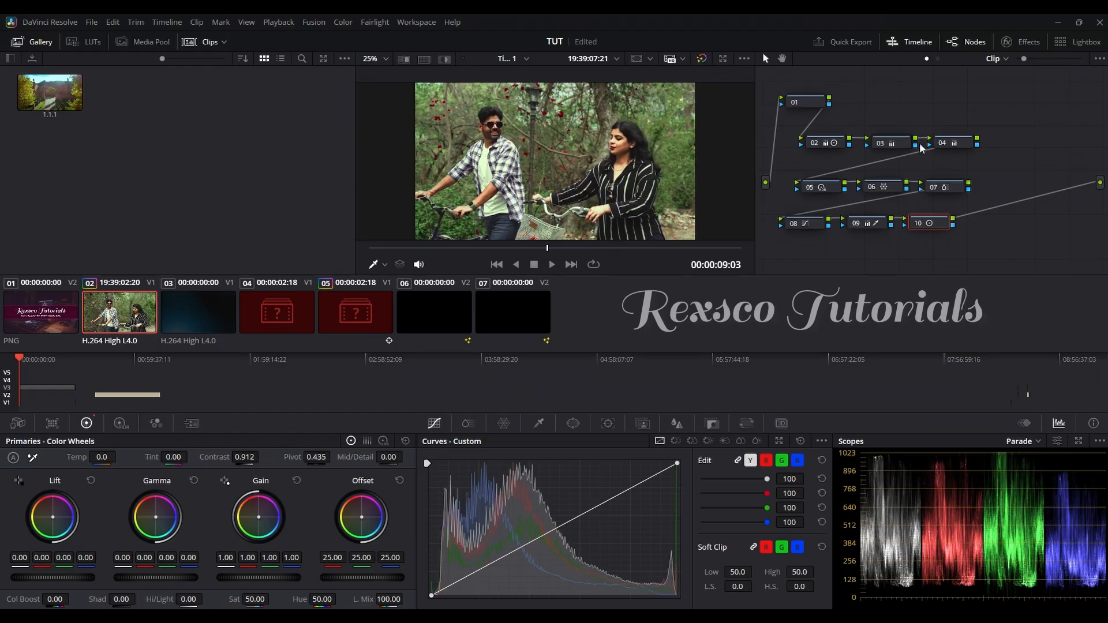
pyautogui.click(880, 144)
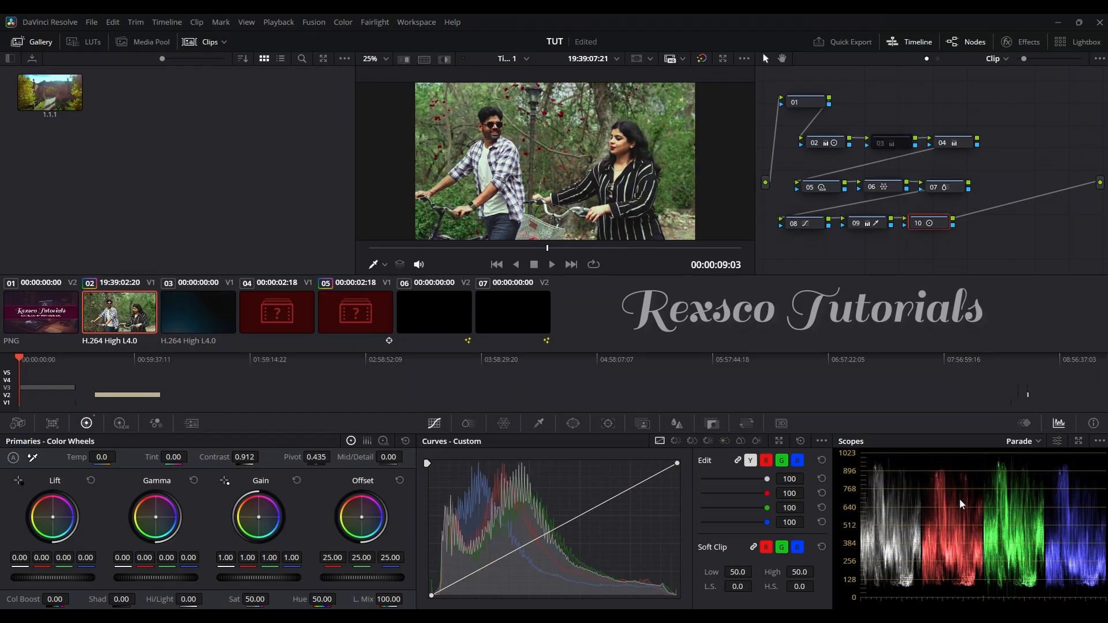
pyautogui.click(877, 143)
pyautogui.hotkey('ctrl', 'd')
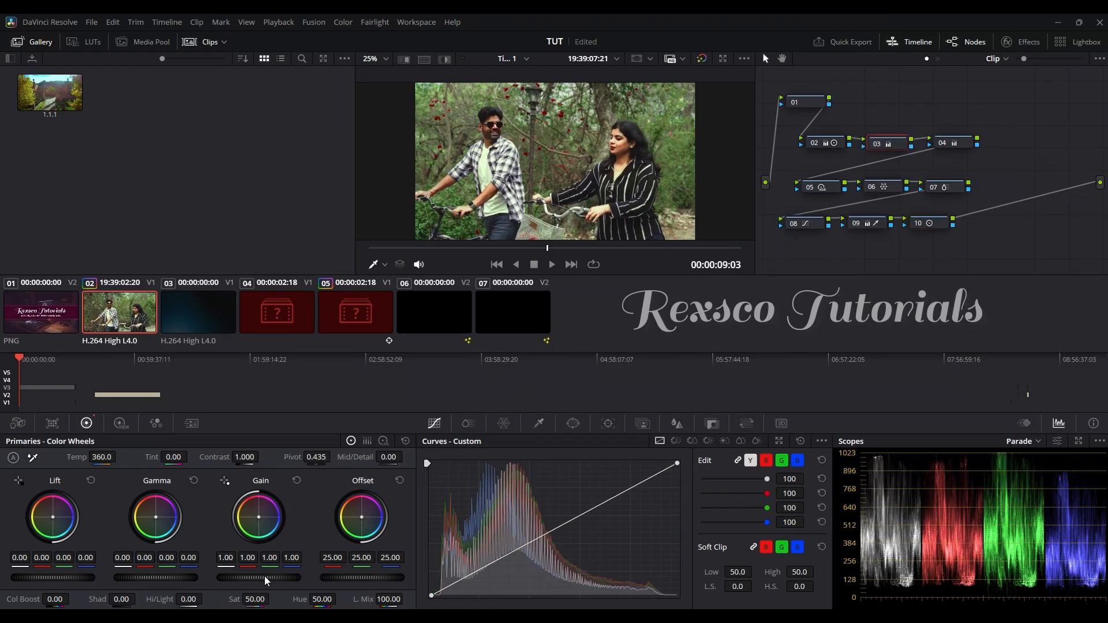
# Rebalance node 03's exposure by lowering the gain to about 0.87, reducing the lift, nudging the gamma and trimming the gain again.
pyautogui.moveTo(258, 578); pyautogui.dragTo(233, 578)
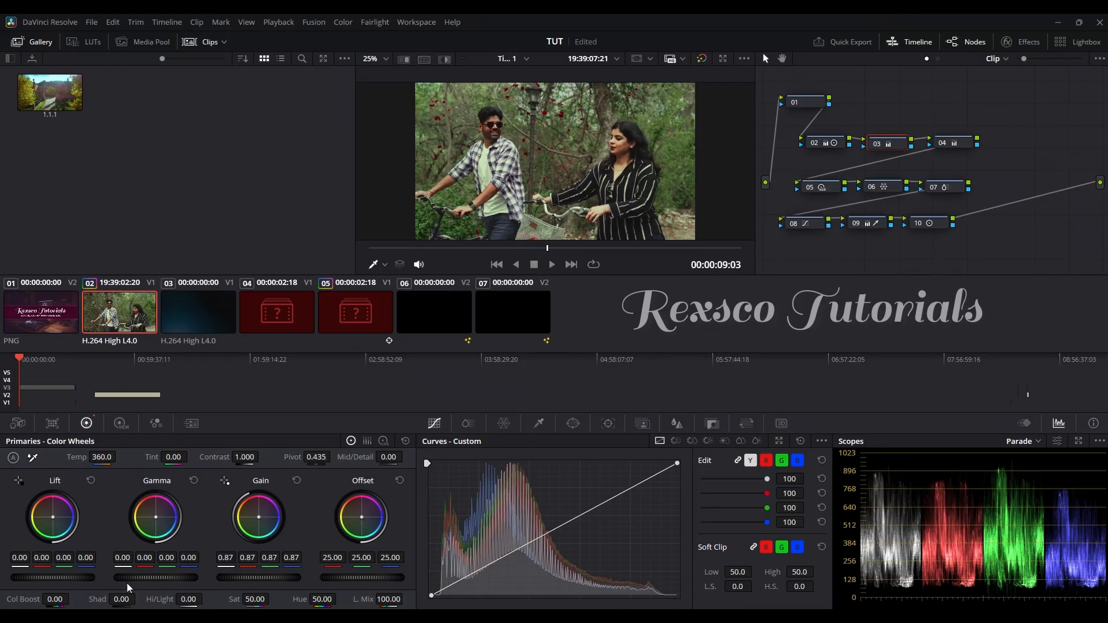
pyautogui.moveTo(53, 577); pyautogui.dragTo(51, 578)
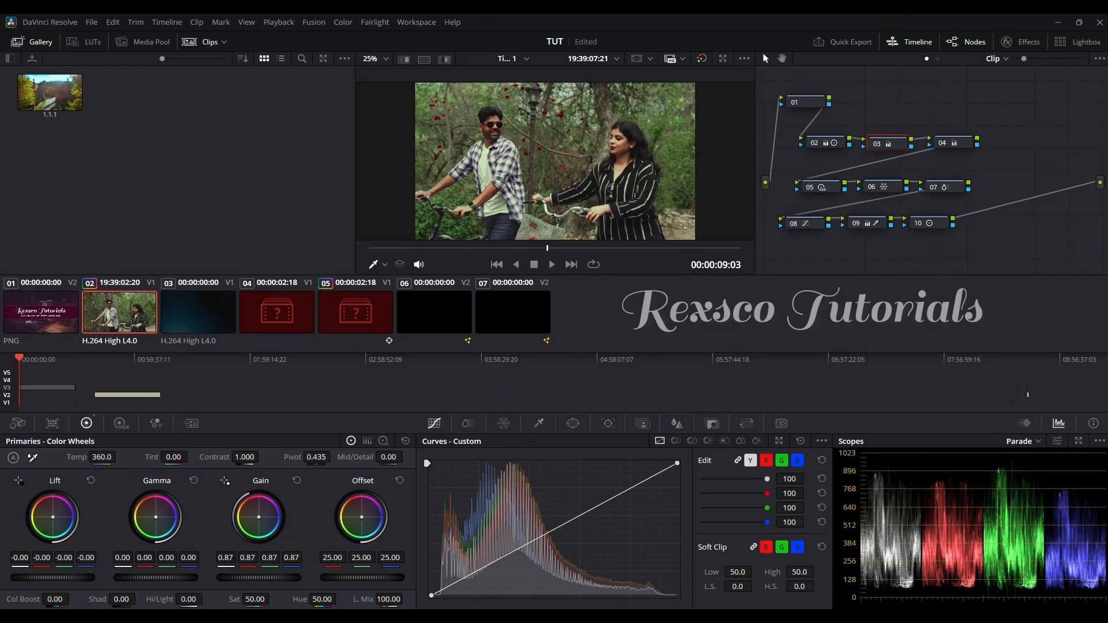
pyautogui.moveTo(156, 578); pyautogui.dragTo(162, 578)
pyautogui.moveTo(68, 580); pyautogui.dragTo(25, 583)
pyautogui.moveTo(271, 580); pyautogui.dragTo(254, 580)
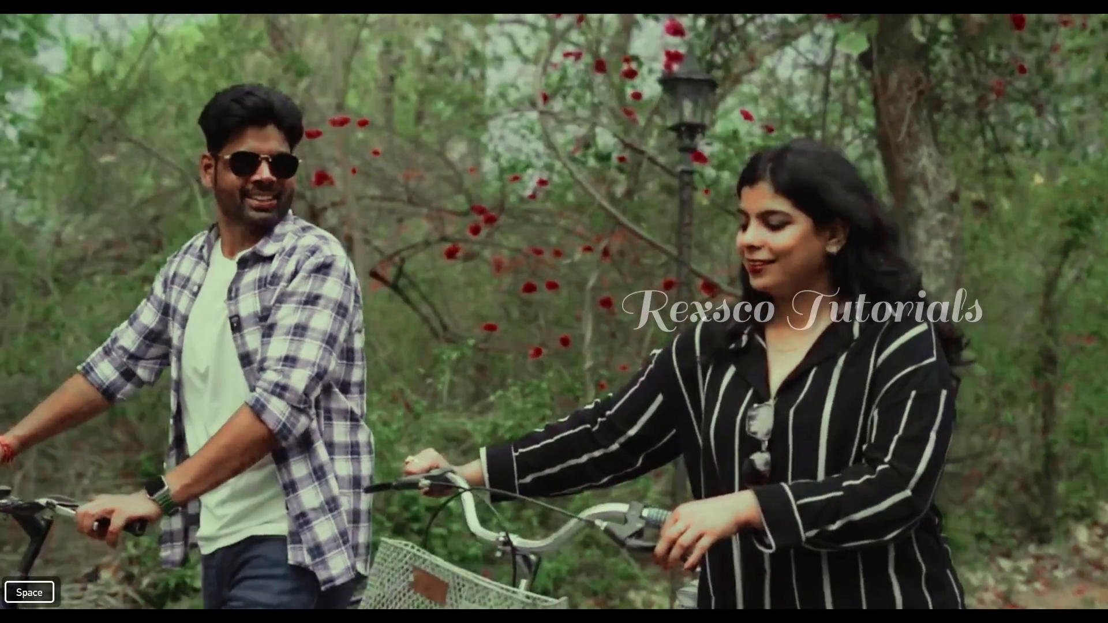
# Compare the full-screen frame with the entire grade bypassed and enabled several times, and play the graded clip.
pyautogui.hotkey('shift', 'd')
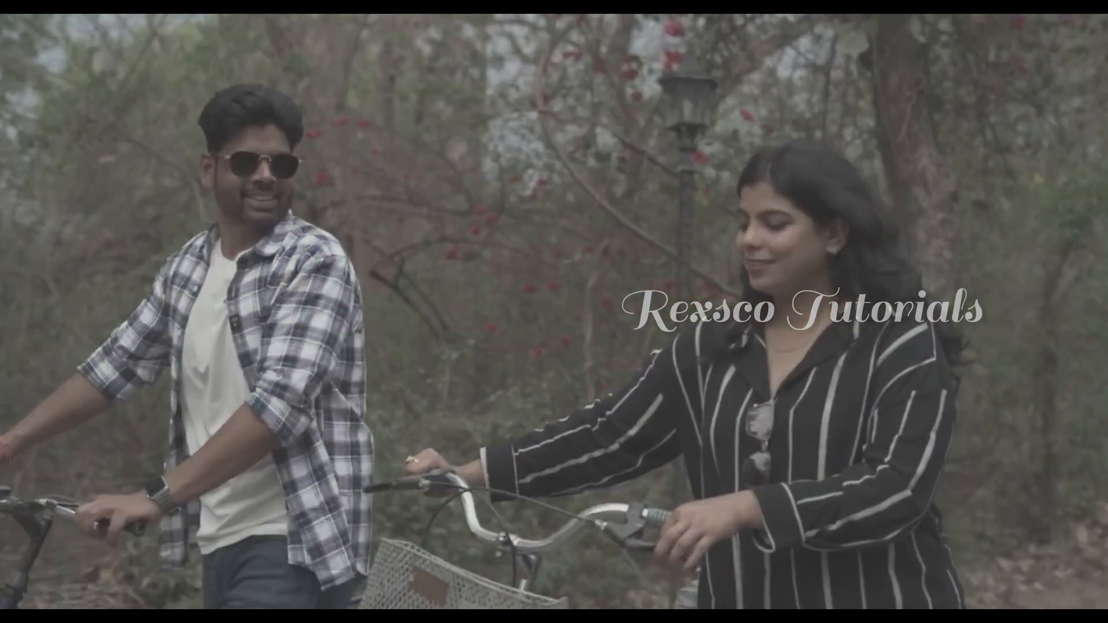
pyautogui.hotkey('shift', 'd')
pyautogui.hotkey('shift', 'd')
pyautogui.hotkey('shift', 'd')
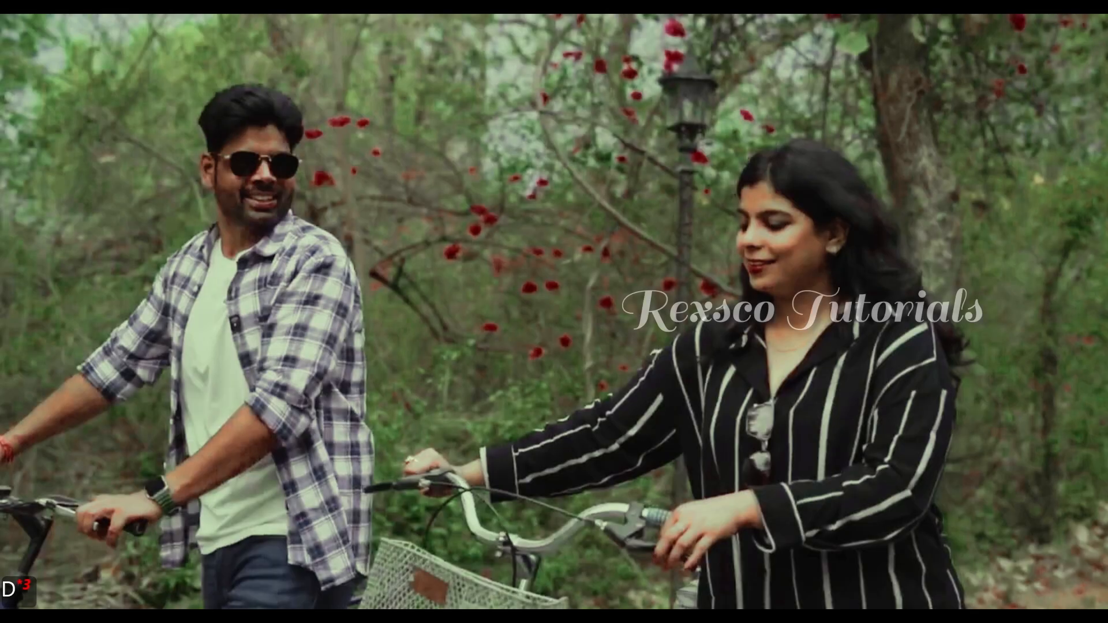
pyautogui.hotkey('shift', 'd')
pyautogui.press('space')
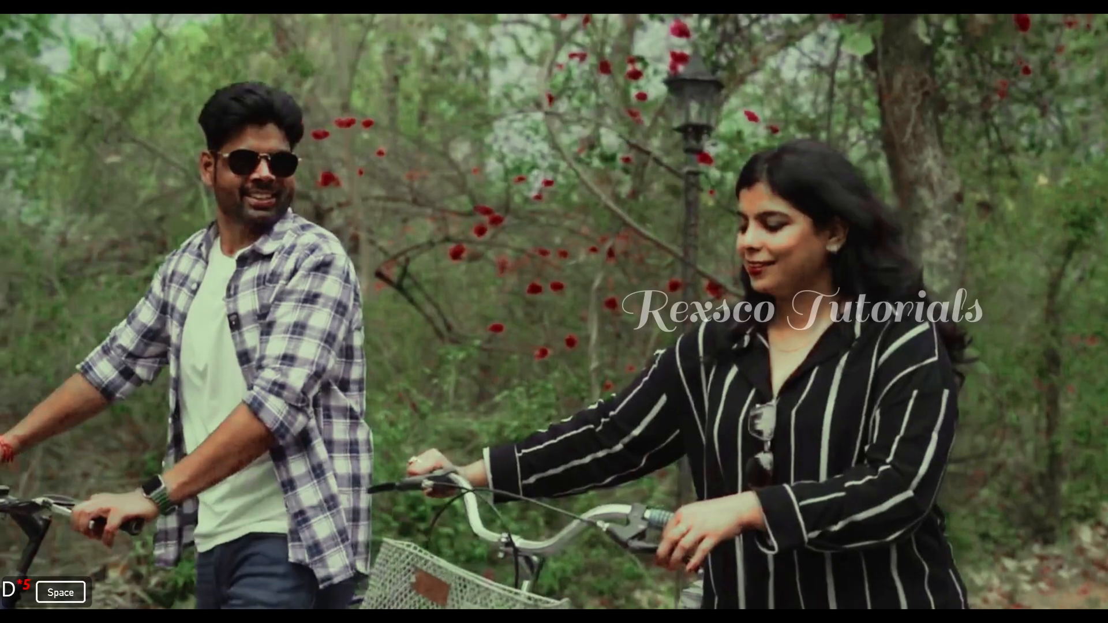